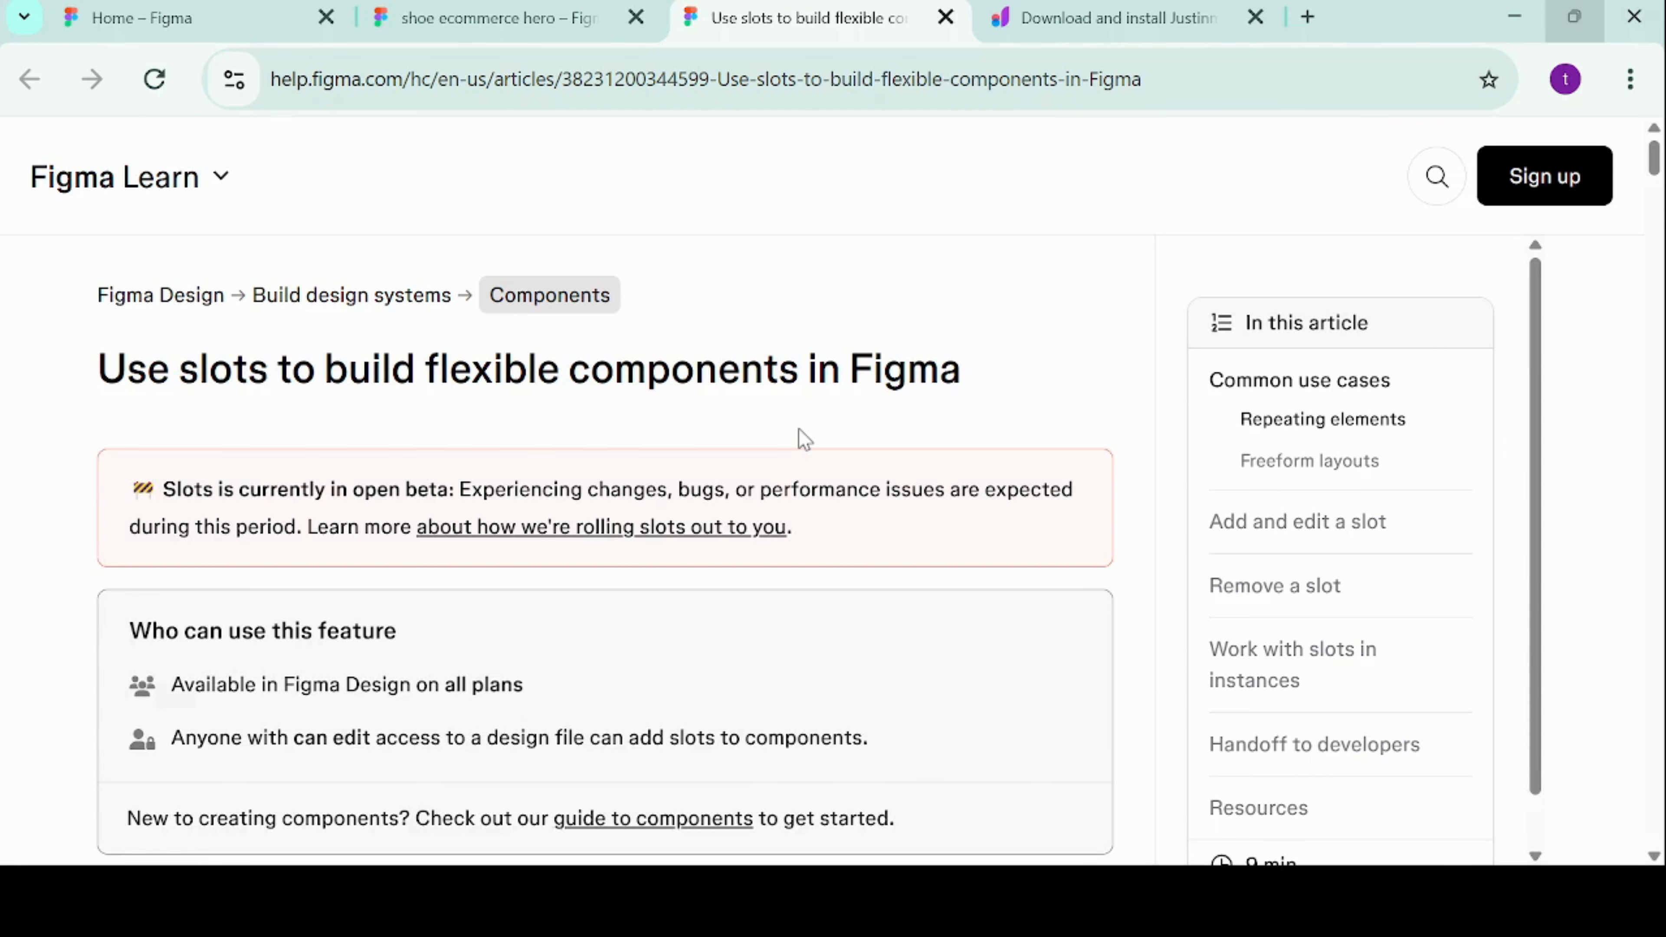
Review the help article's list of uses for slots and its illustrated examples of repeating elements
{"action": "scroll", "coordinate": [798, 428], "scroll_direction": "down", "scroll_amount": 10}
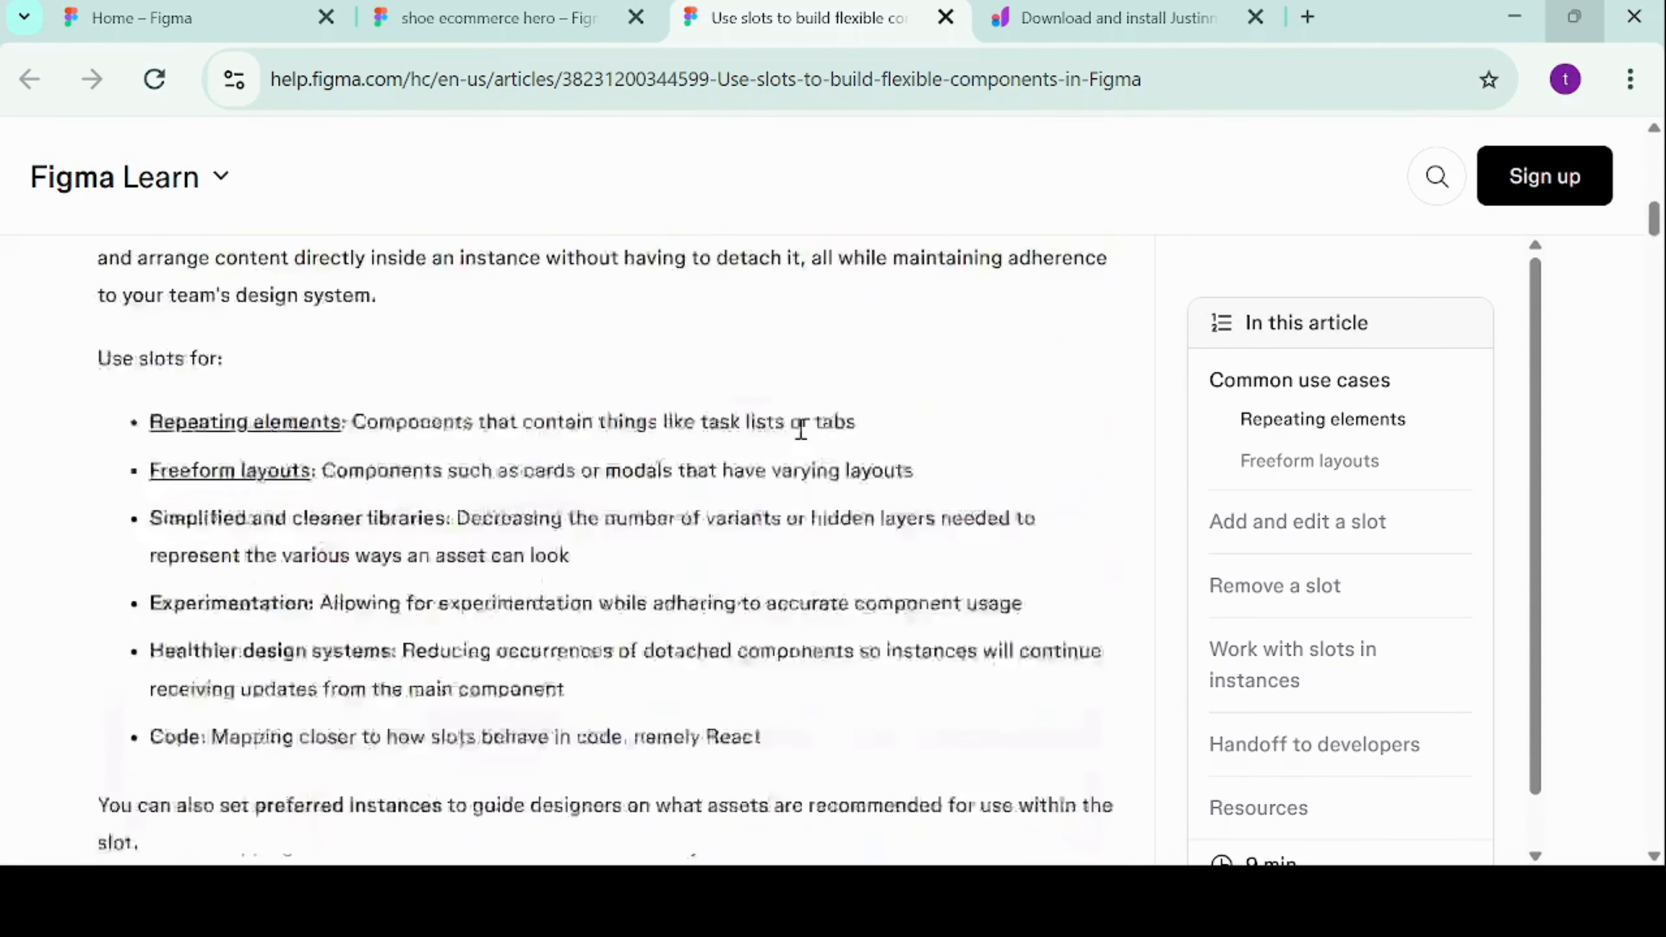
{"action": "scroll", "coordinate": [799, 429], "scroll_direction": "down", "scroll_amount": 5}
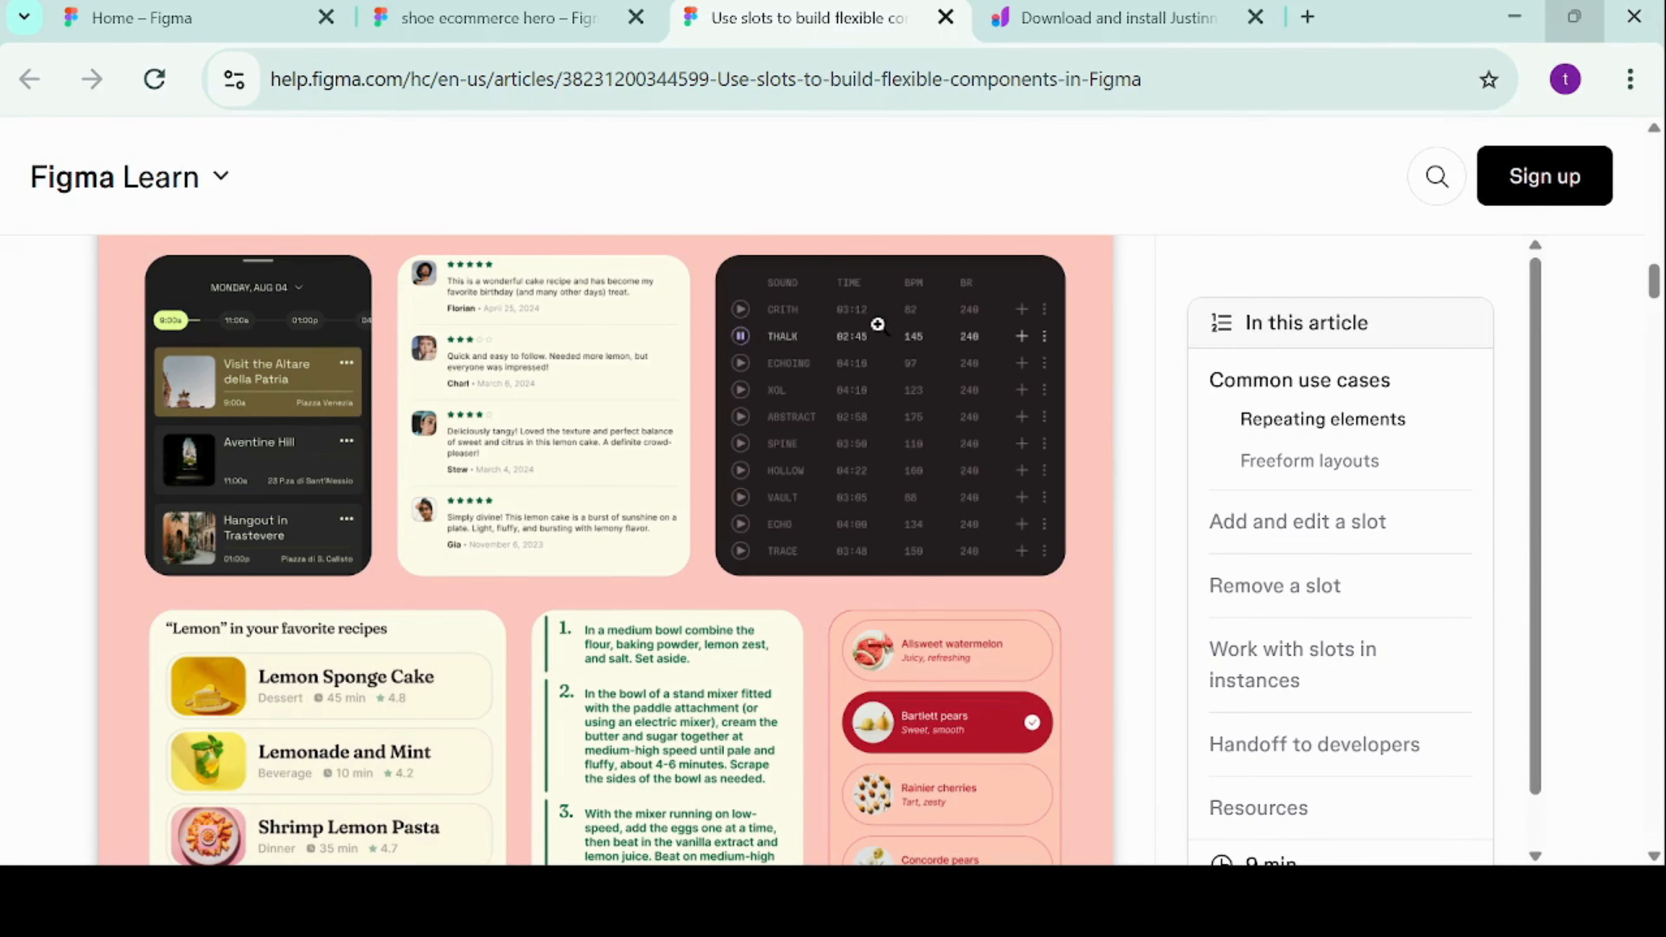
{"action": "scroll", "coordinate": [878, 324], "scroll_direction": "down", "scroll_amount": 3}
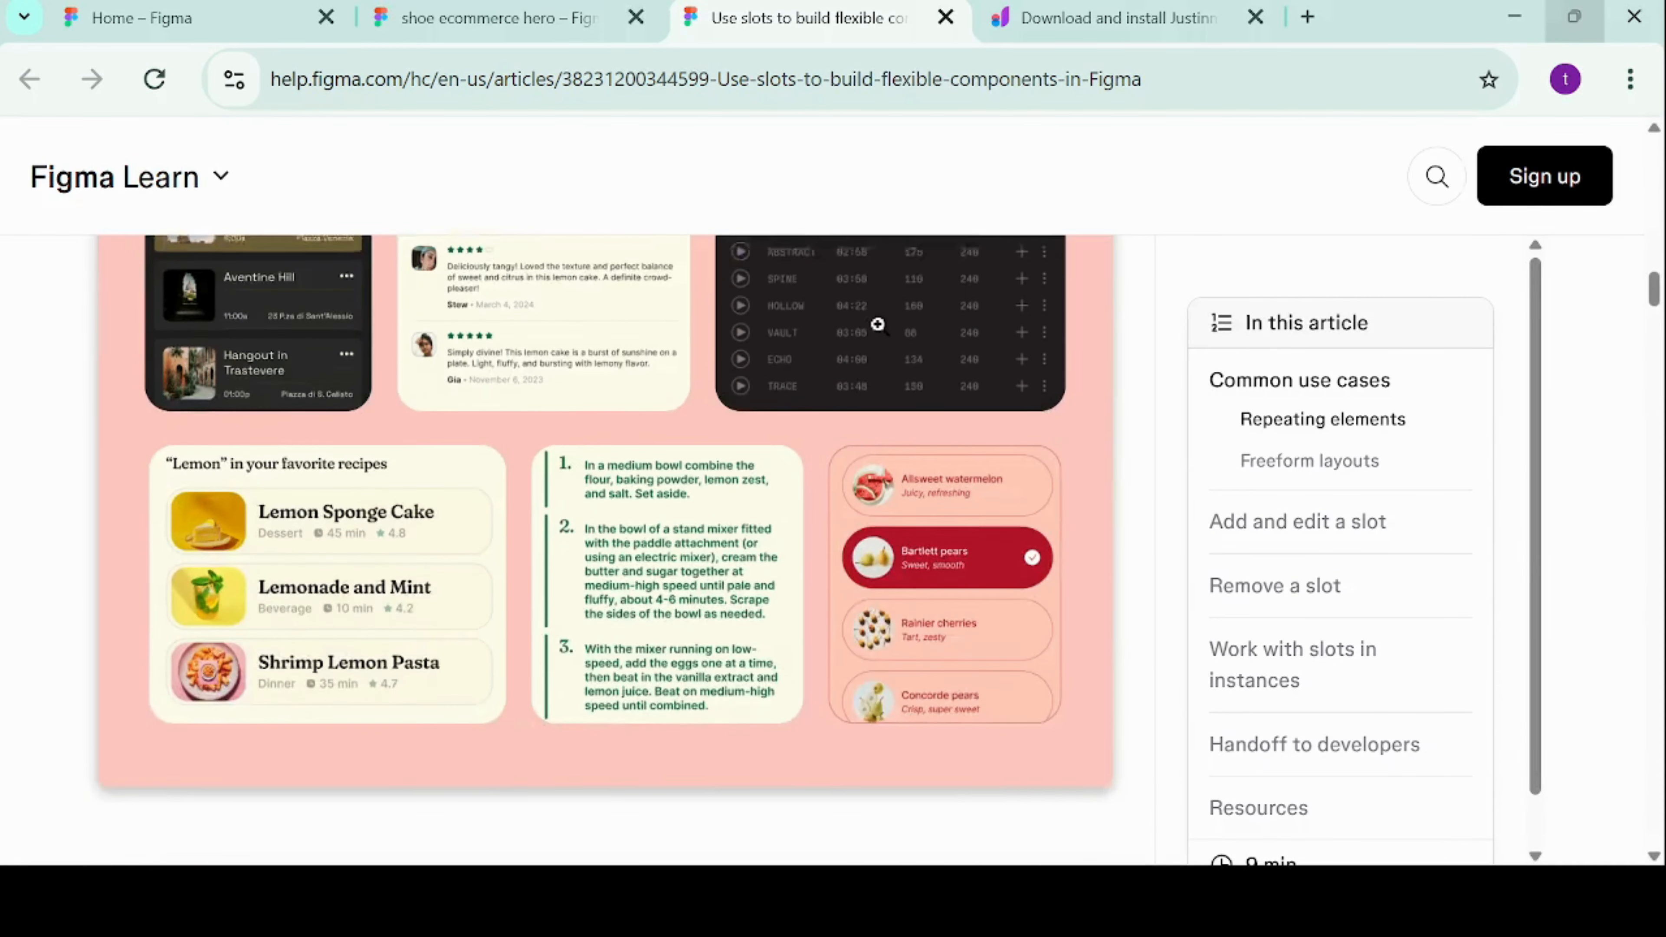
Switch to the shoe ecommerce hero file and draw a frame about 513 × 320 beside the shoe image, with vertical auto layout
{"action": "left_click", "coordinate": [559, 12]}
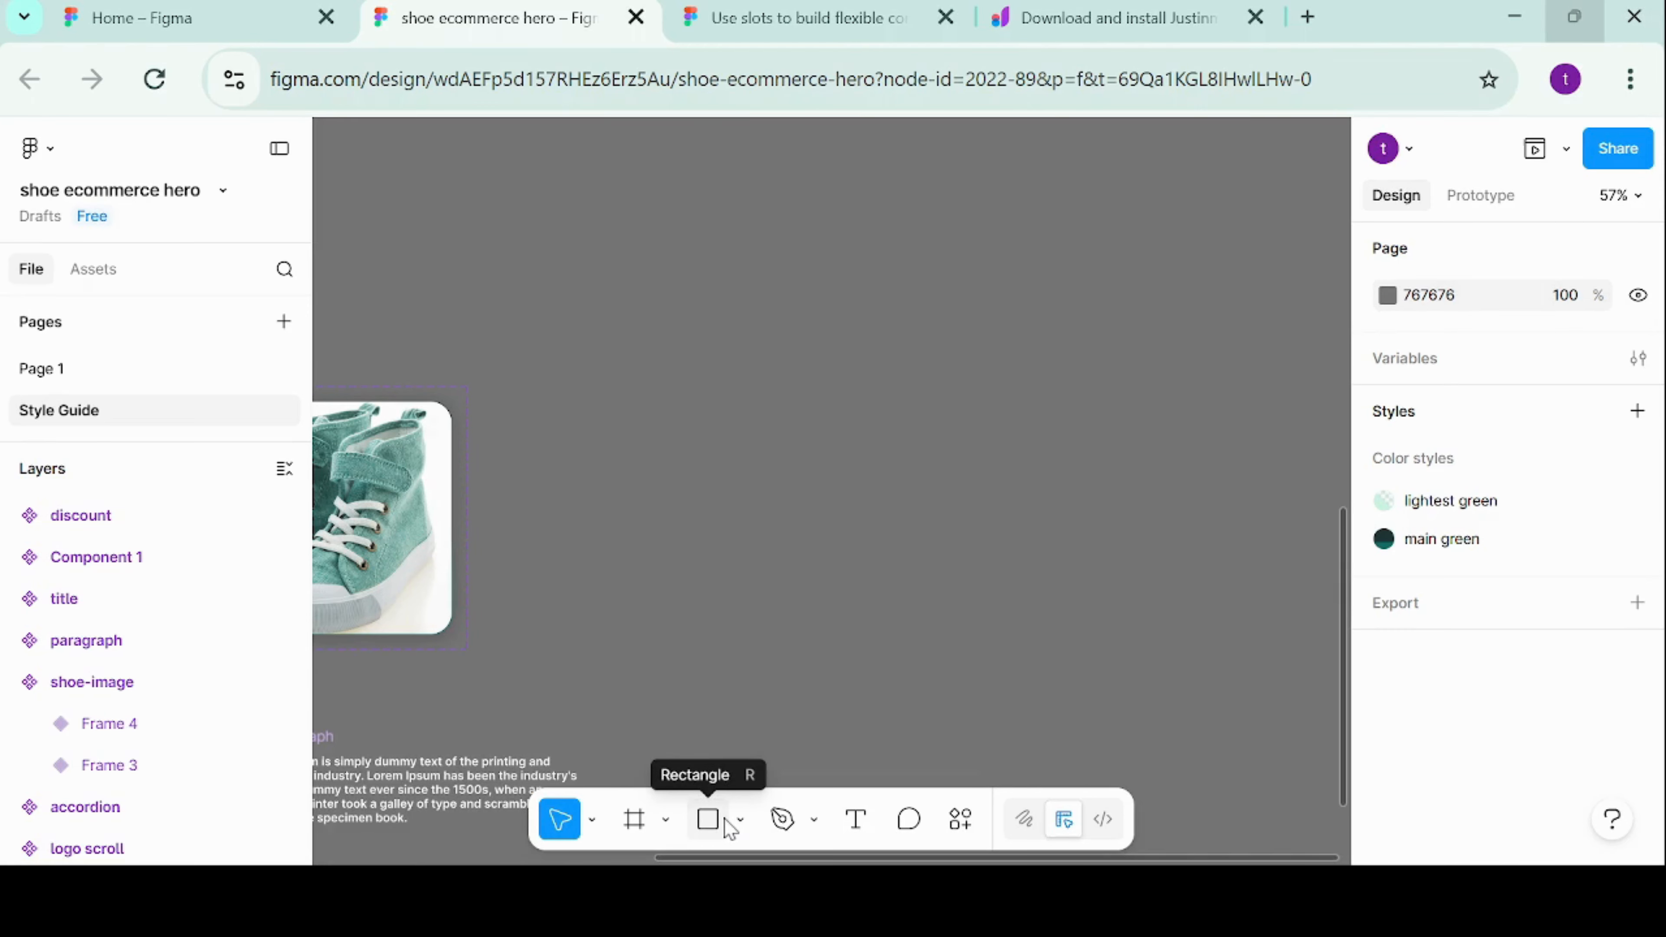
{"action": "left_click", "coordinate": [633, 819]}
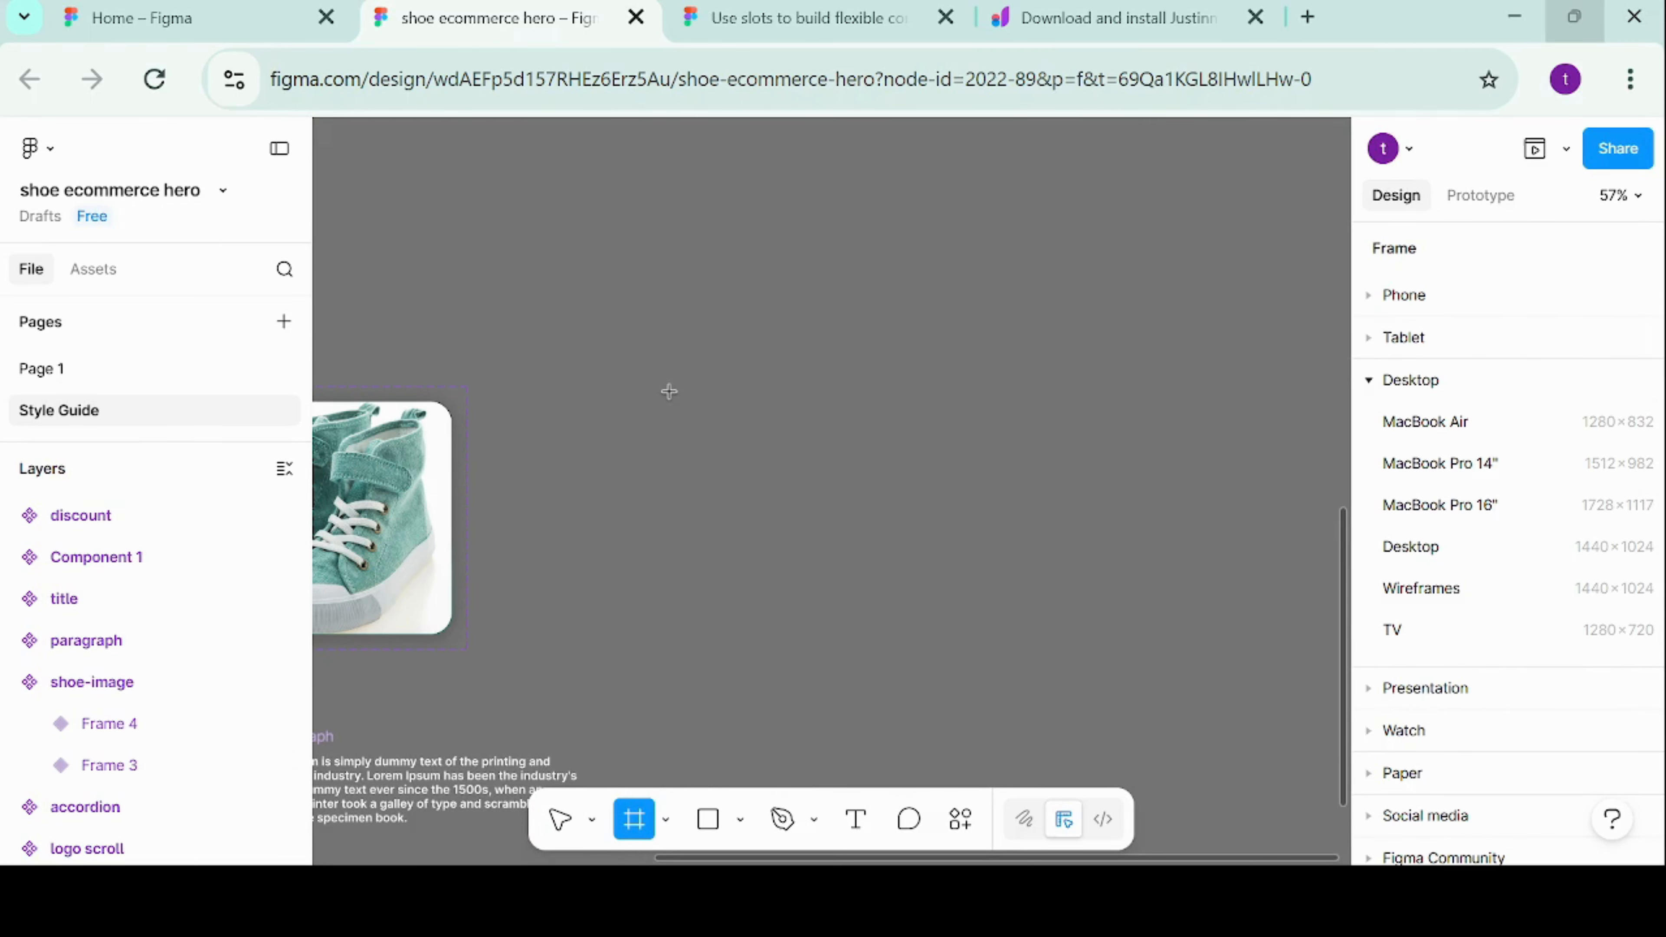
{"action": "left_click_drag", "start_coordinate": [670, 386], "coordinate": [1048, 620]}
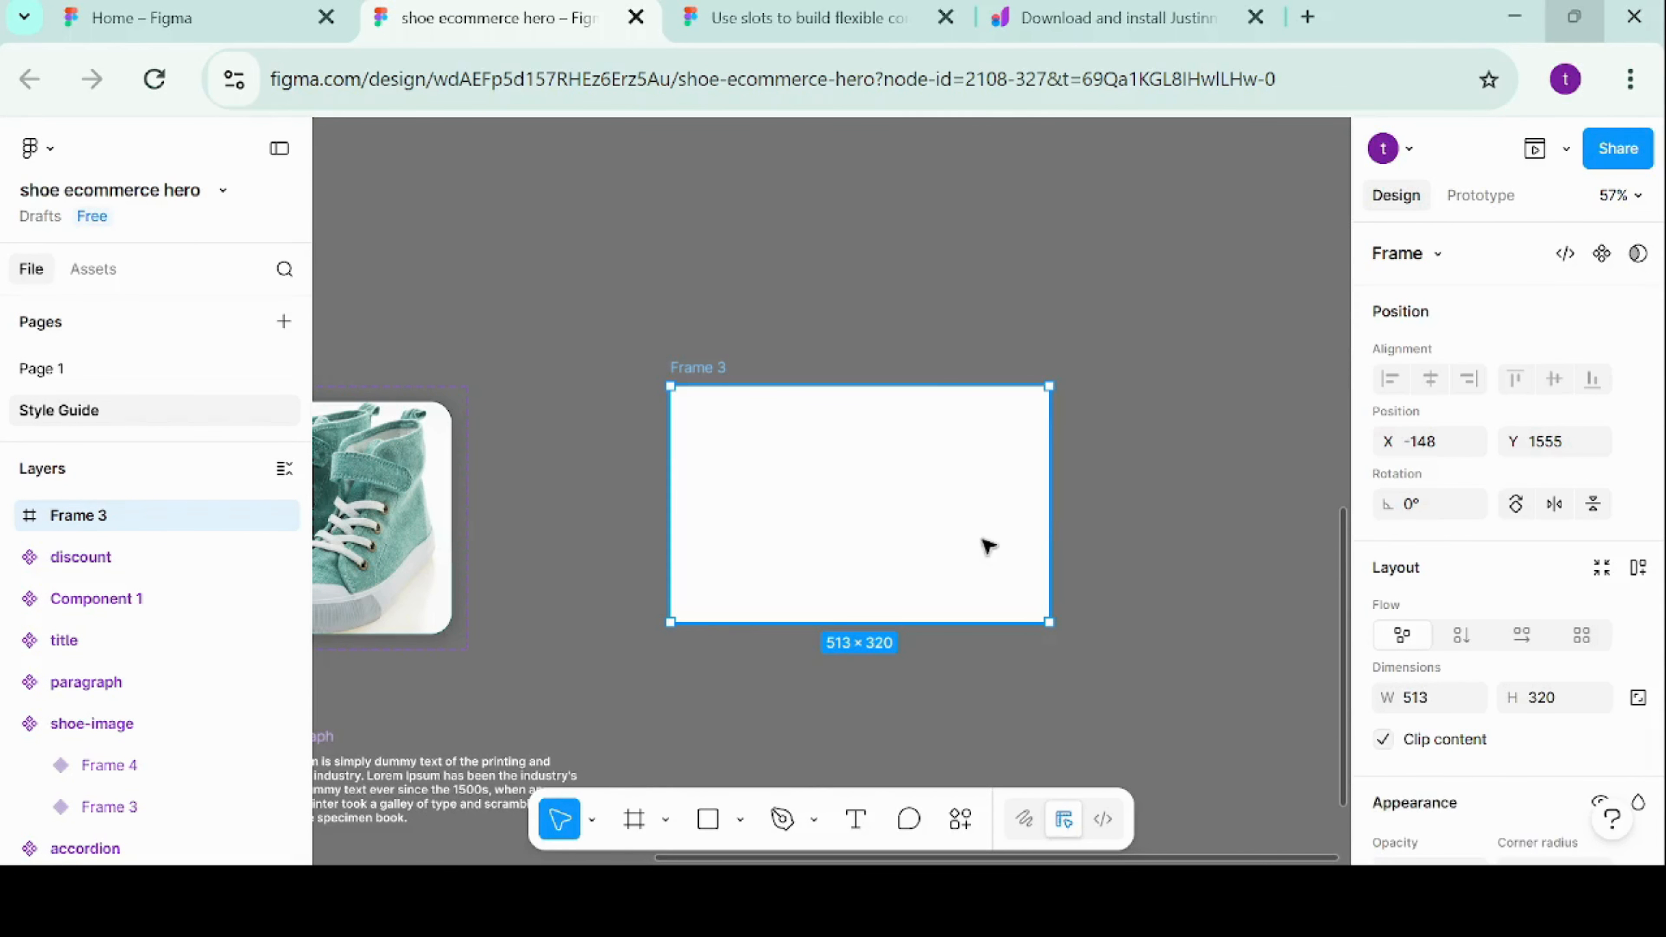
{"action": "left_click", "coordinate": [1635, 572]}
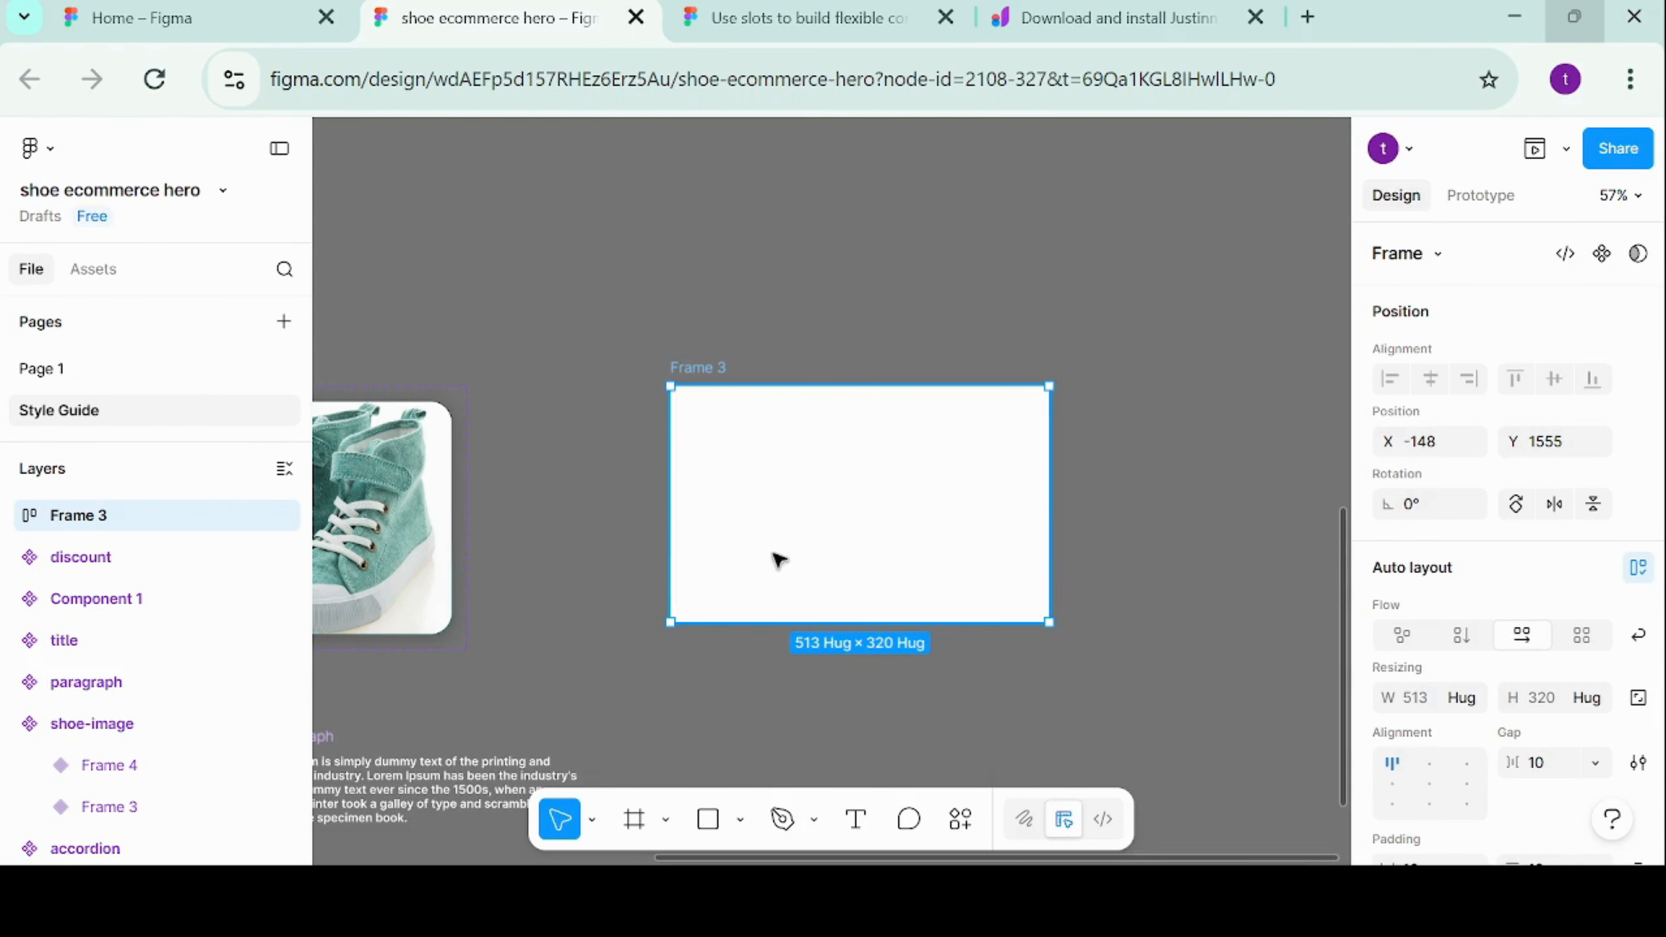
{"action": "left_click", "coordinate": [1461, 636]}
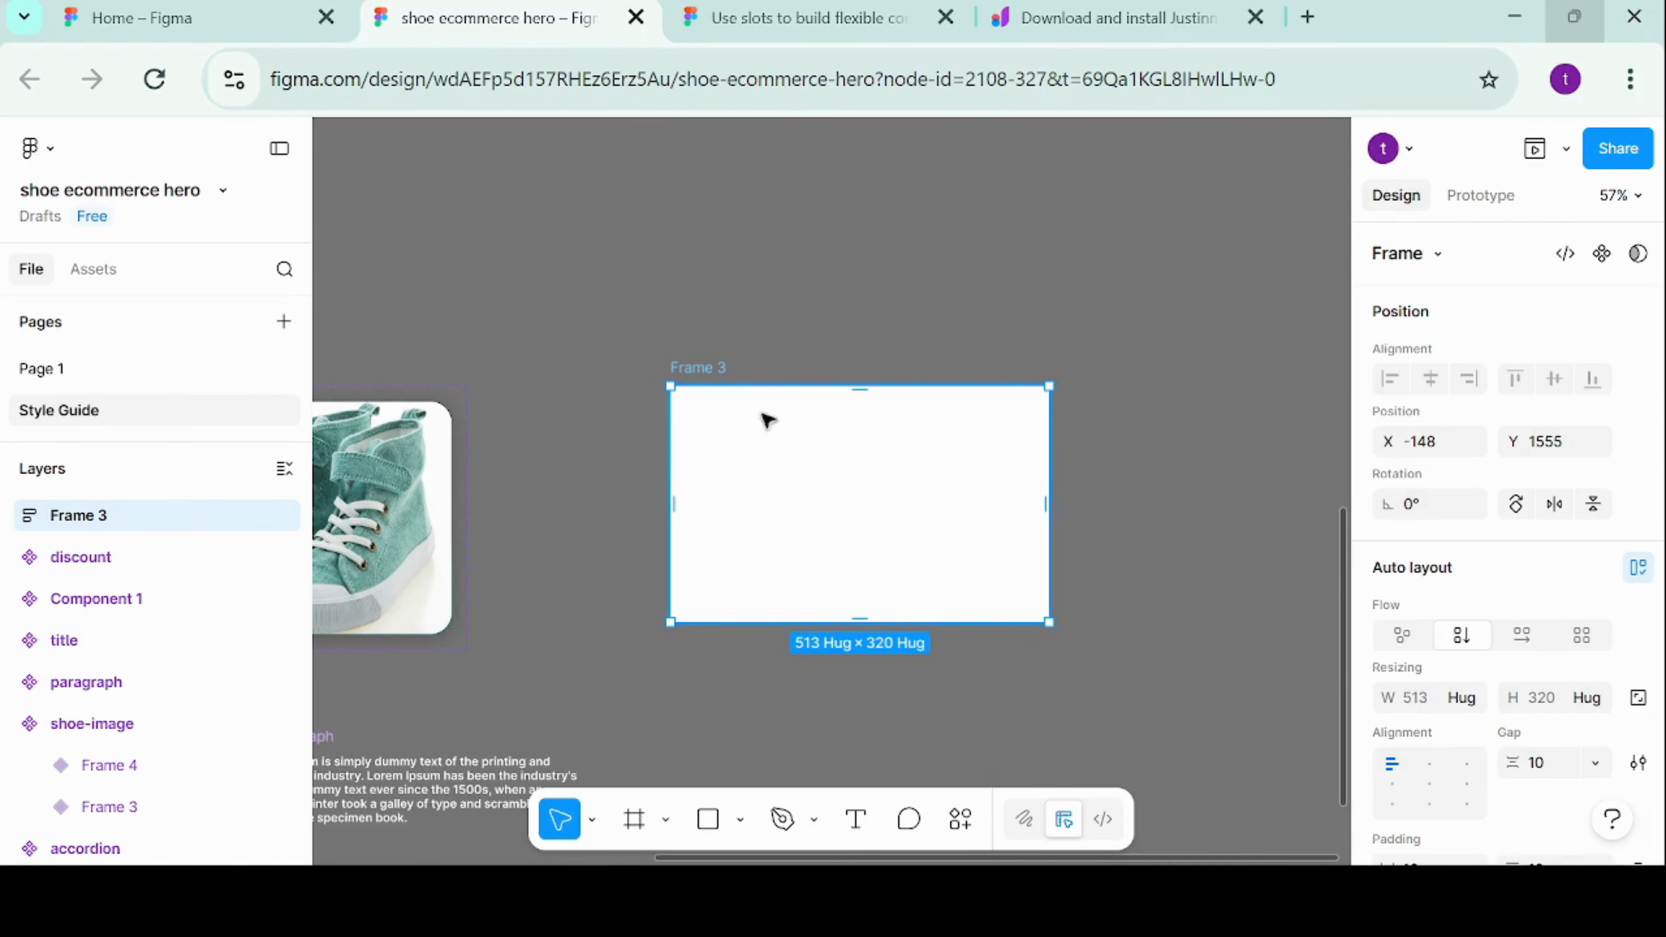
Turn the new vertical auto layout frame into a component
{"action": "right_click", "coordinate": [838, 471]}
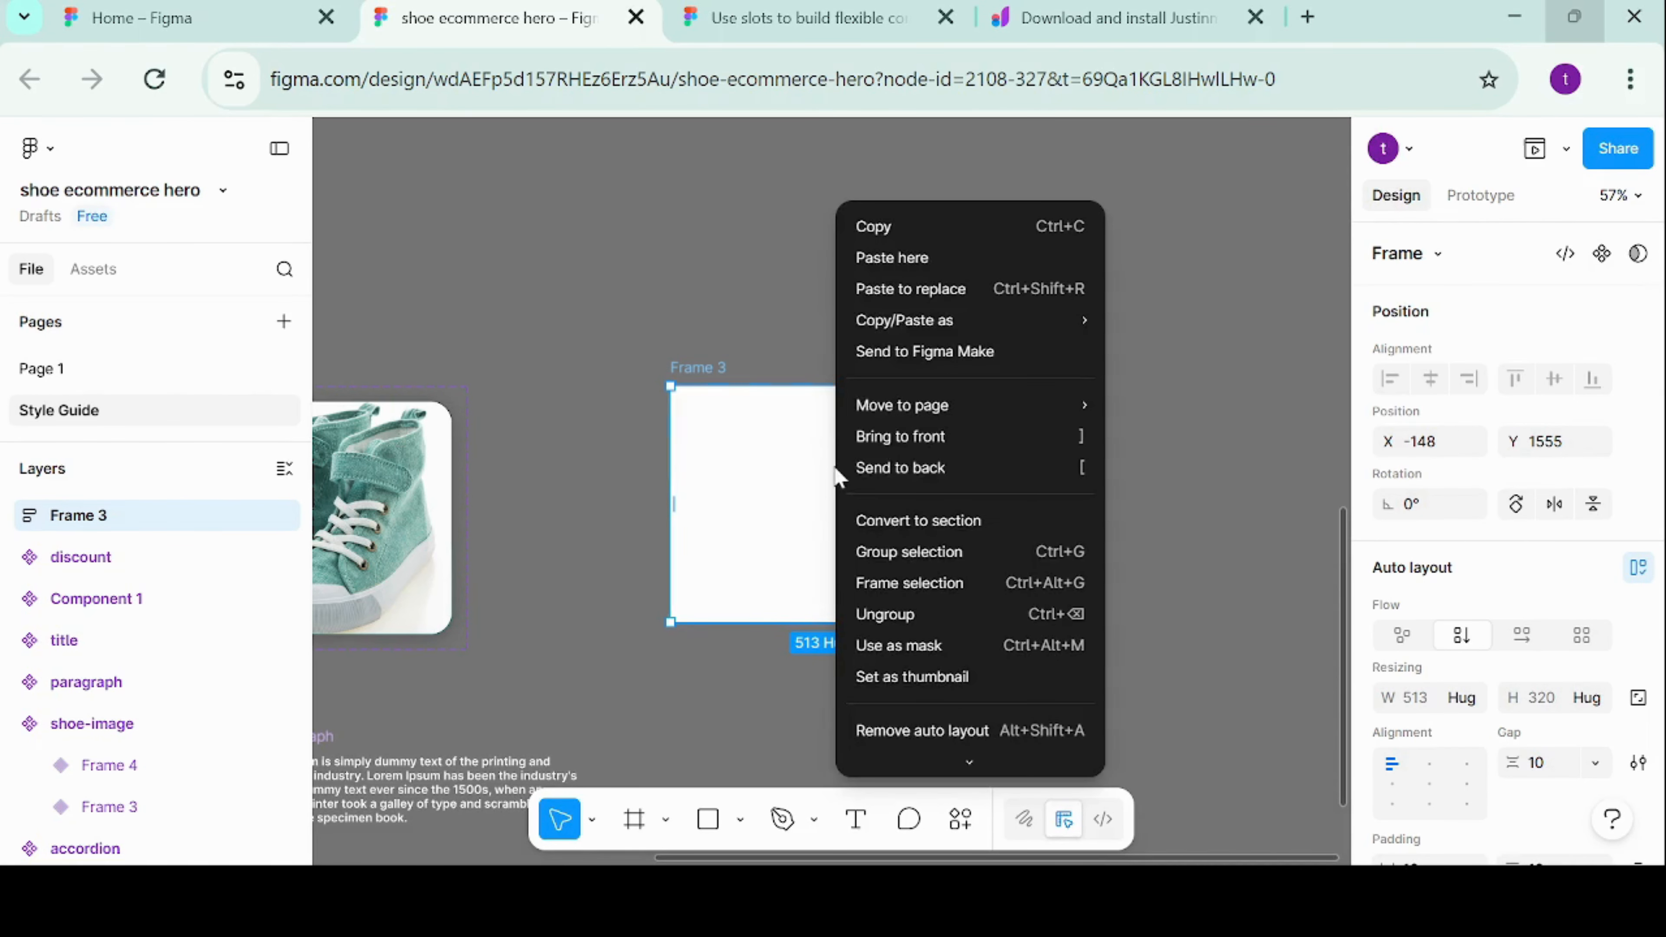
{"action": "scroll", "coordinate": [931, 656], "scroll_direction": "down", "scroll_amount": 3}
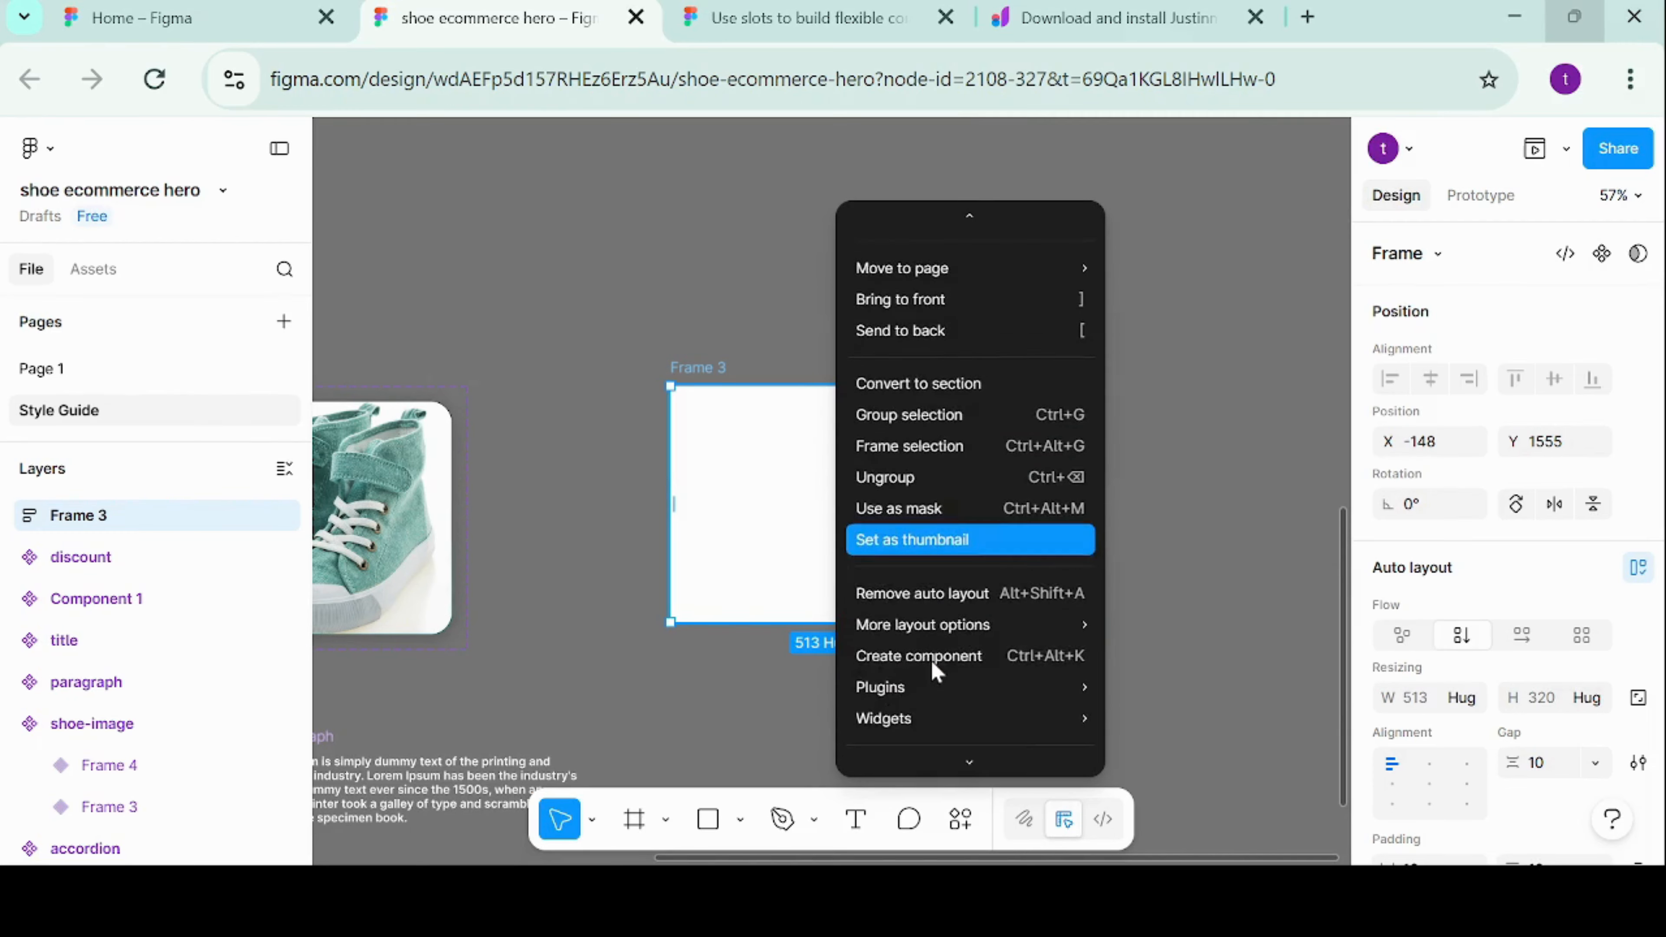
{"action": "left_click", "coordinate": [939, 643]}
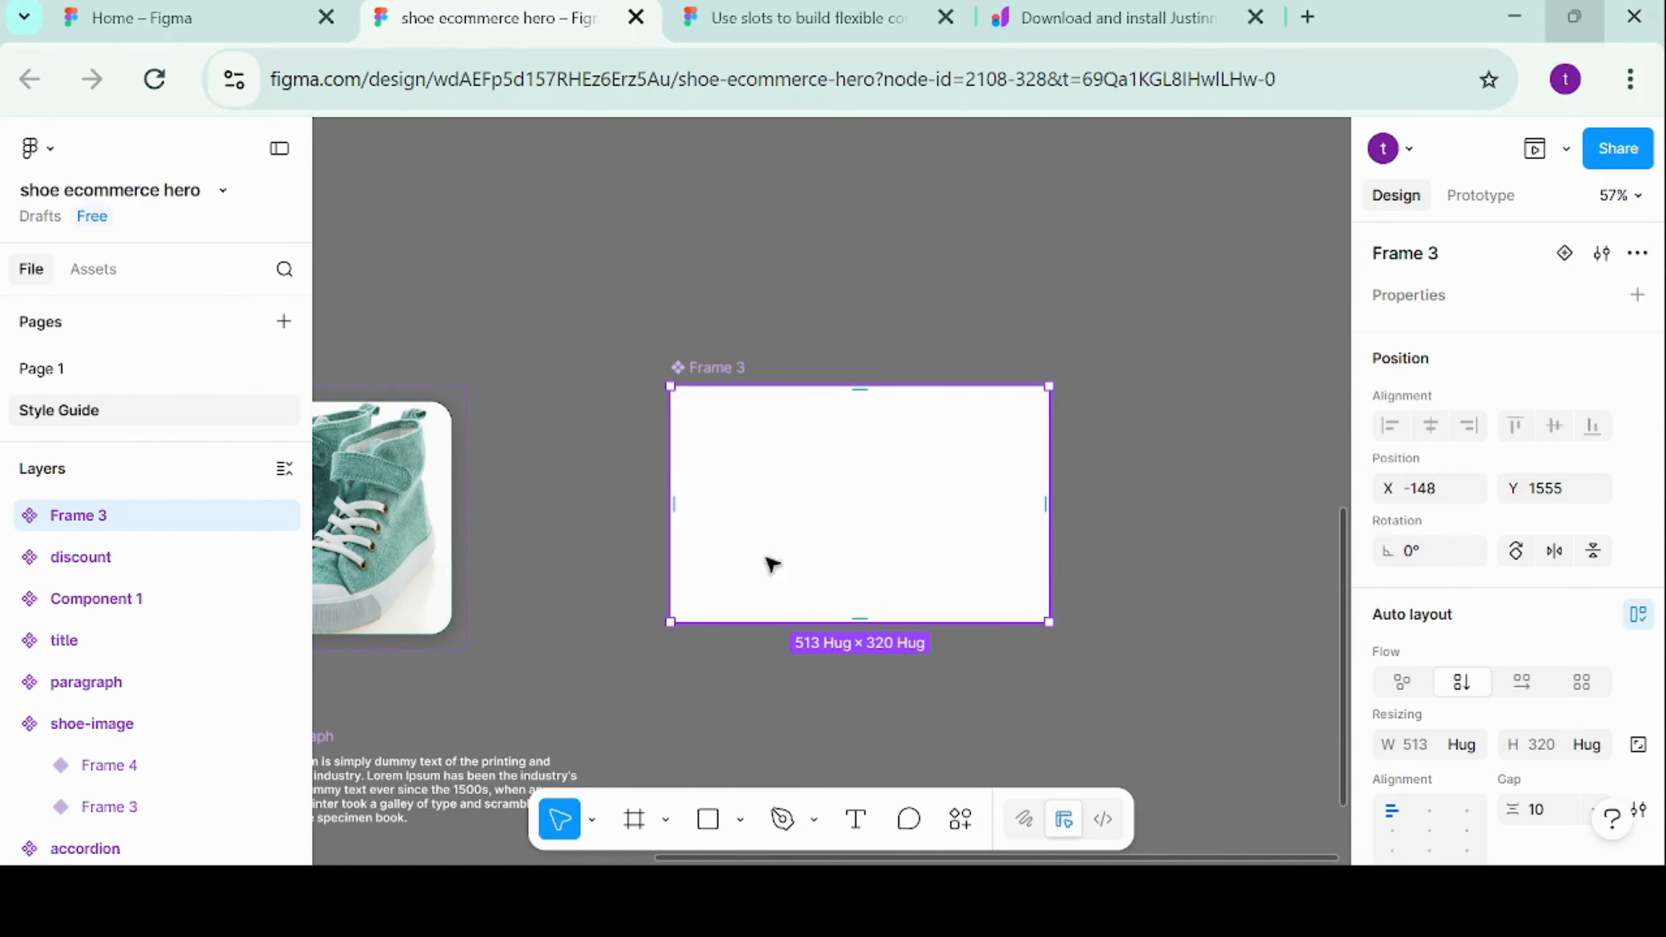
Draw a nested frame about 455 × 297 inside the new component and give it vertical auto layout
{"action": "left_click", "coordinate": [634, 819]}
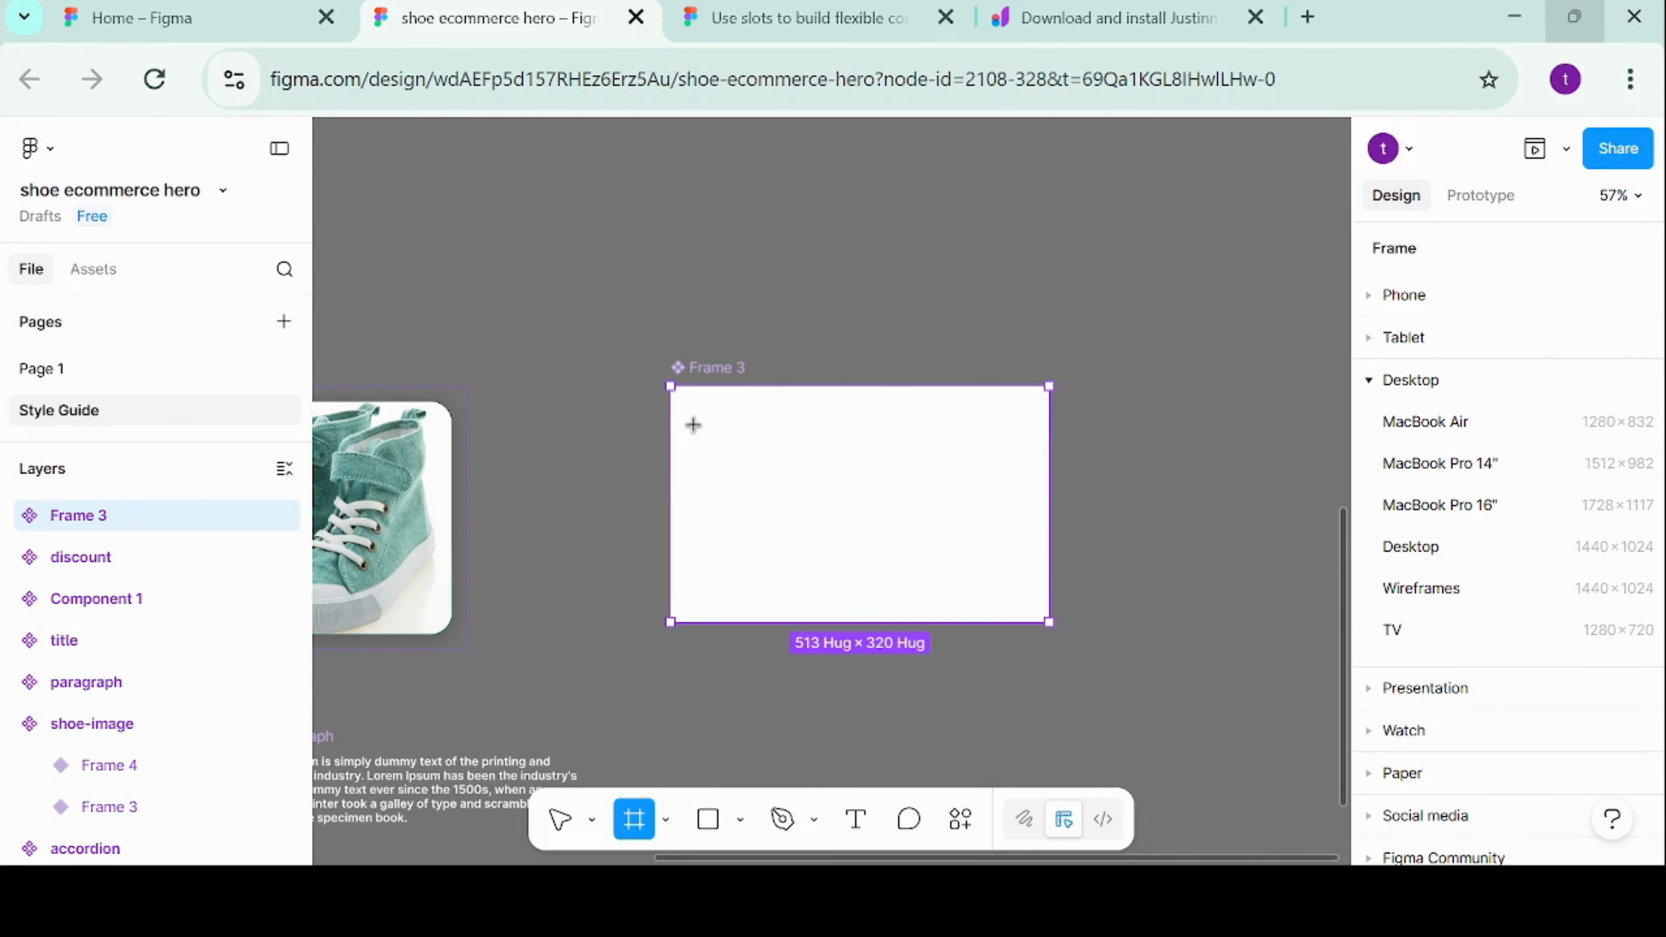
{"action": "mouse_move", "coordinate": [693, 425]}
{"action": "left_mouse_down"}
{"action": "mouse_move", "coordinate": [996, 580]}
{"action": "mouse_move", "coordinate": [1044, 636]}
{"action": "mouse_move", "coordinate": [1026, 625]}
{"action": "mouse_move", "coordinate": [1033, 651]}
{"action": "left_mouse_up"}
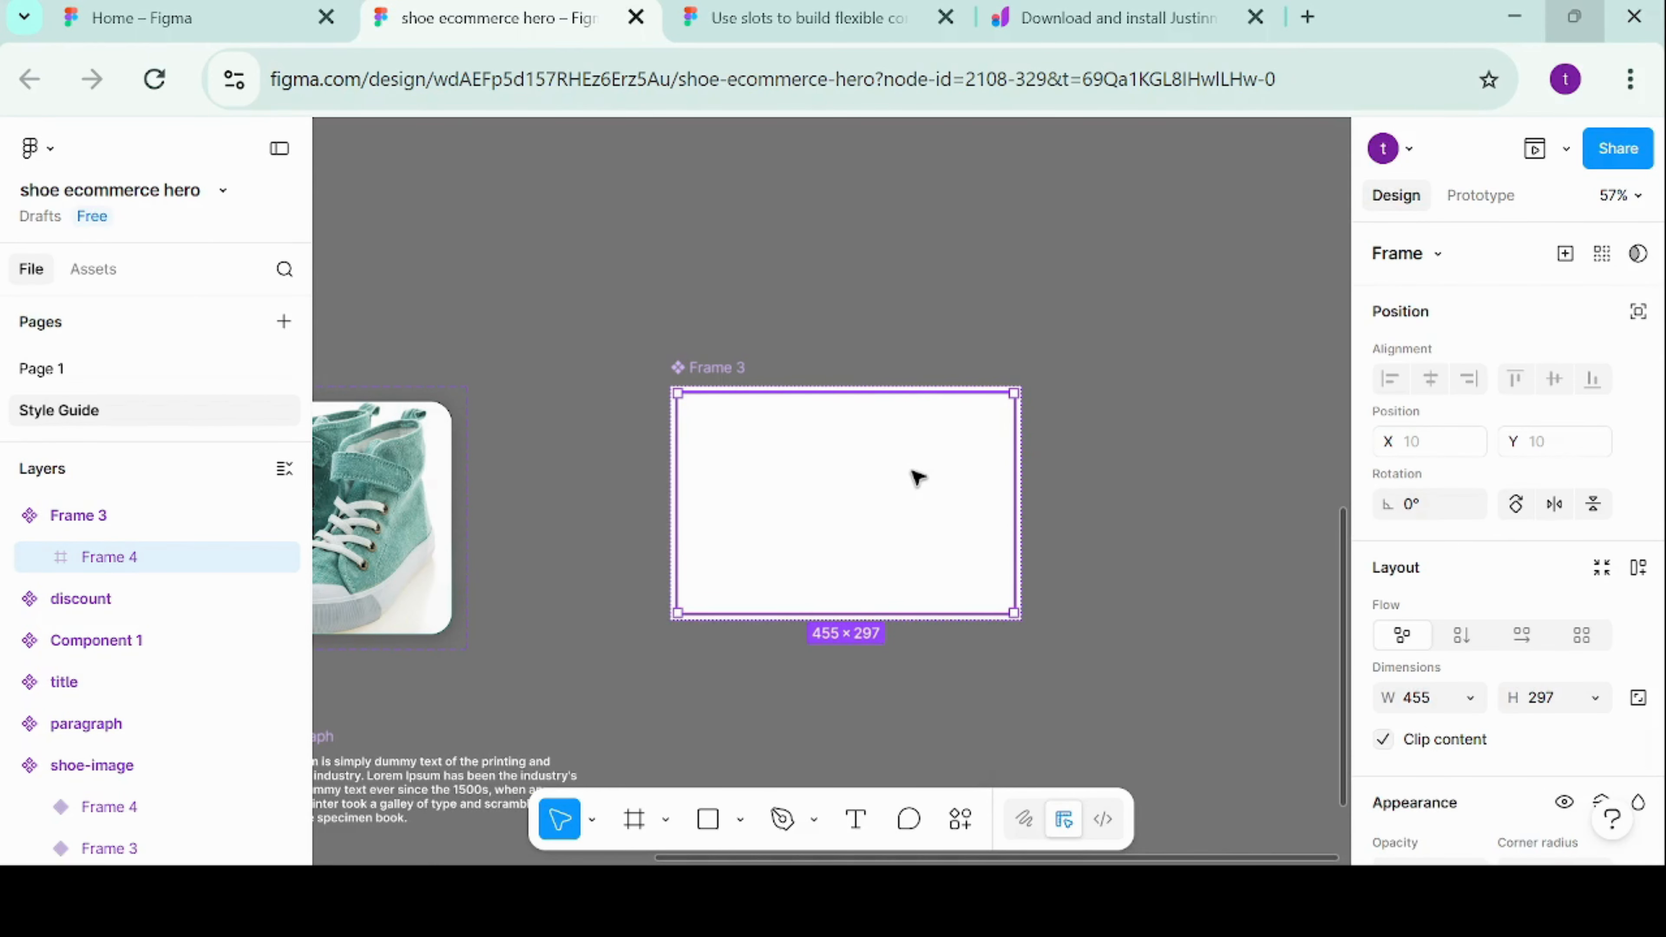
{"action": "left_click", "coordinate": [1637, 567]}
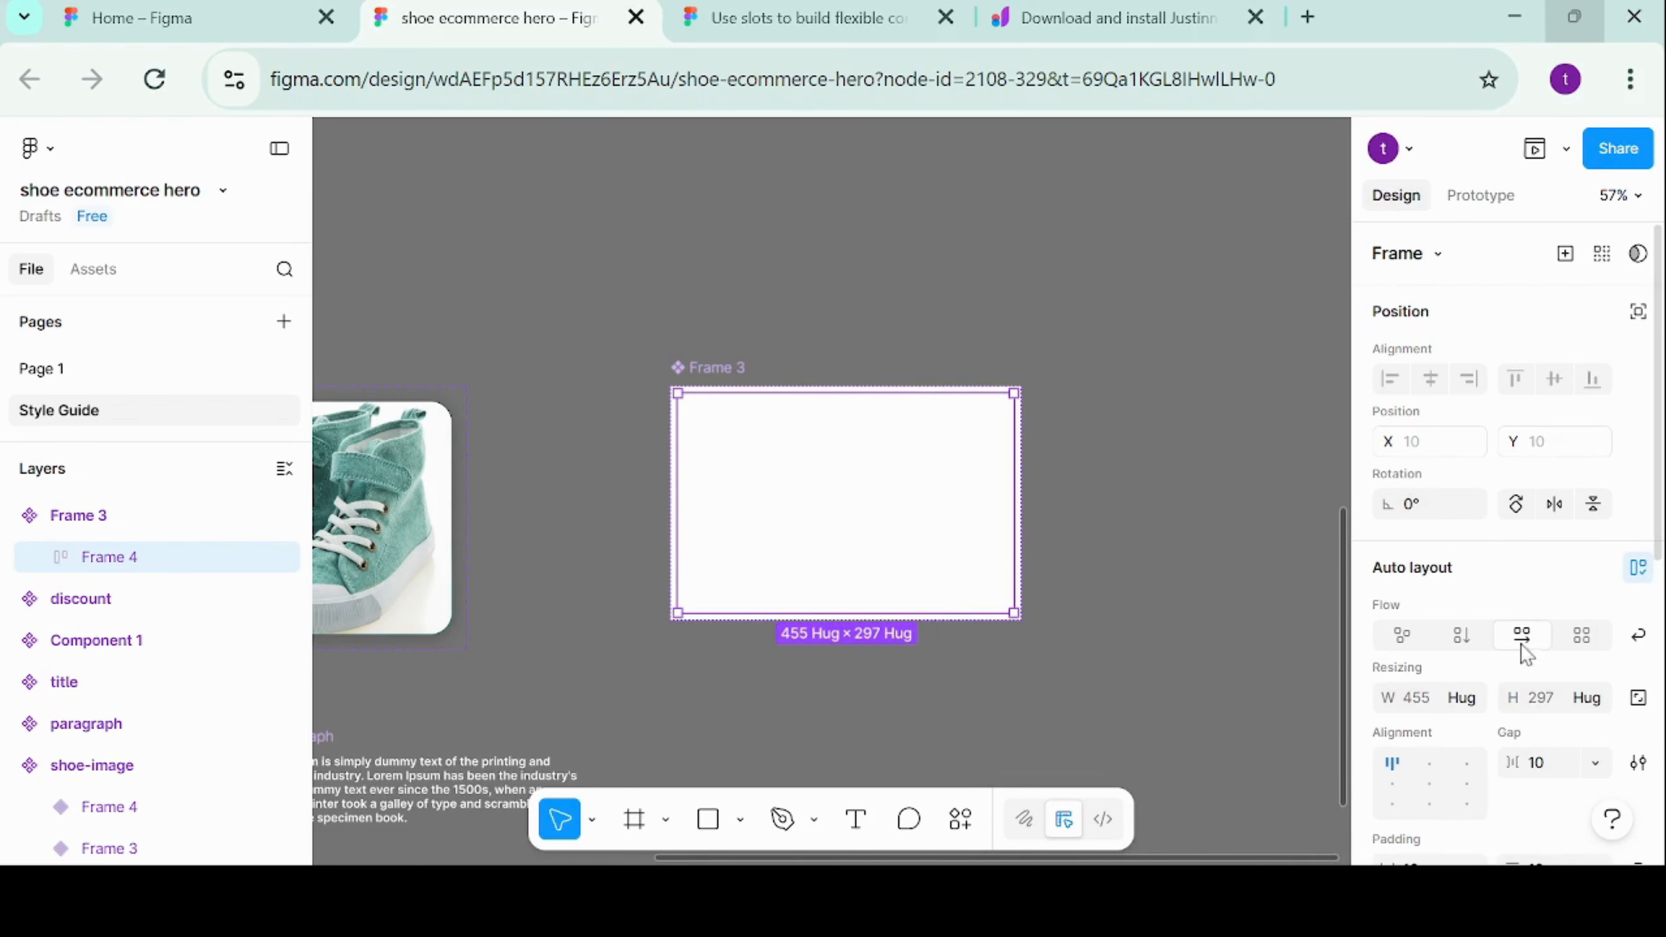
{"action": "left_click", "coordinate": [1462, 640]}
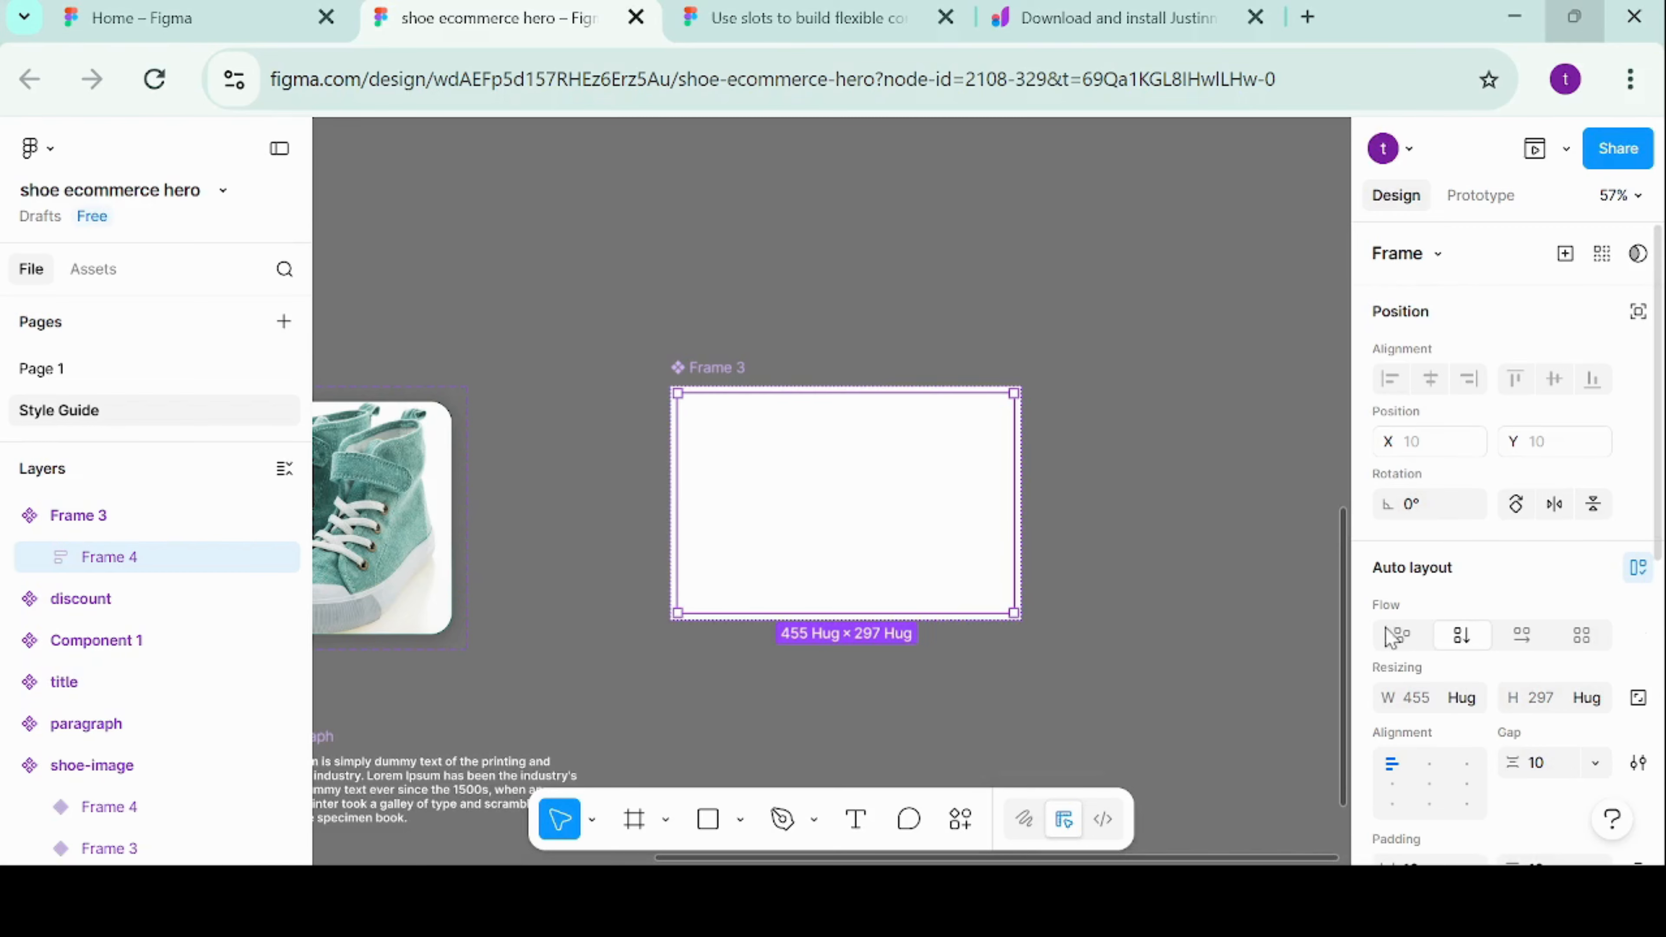
Convert the nested frame inside the component to a slot
{"action": "right_click", "coordinate": [812, 479]}
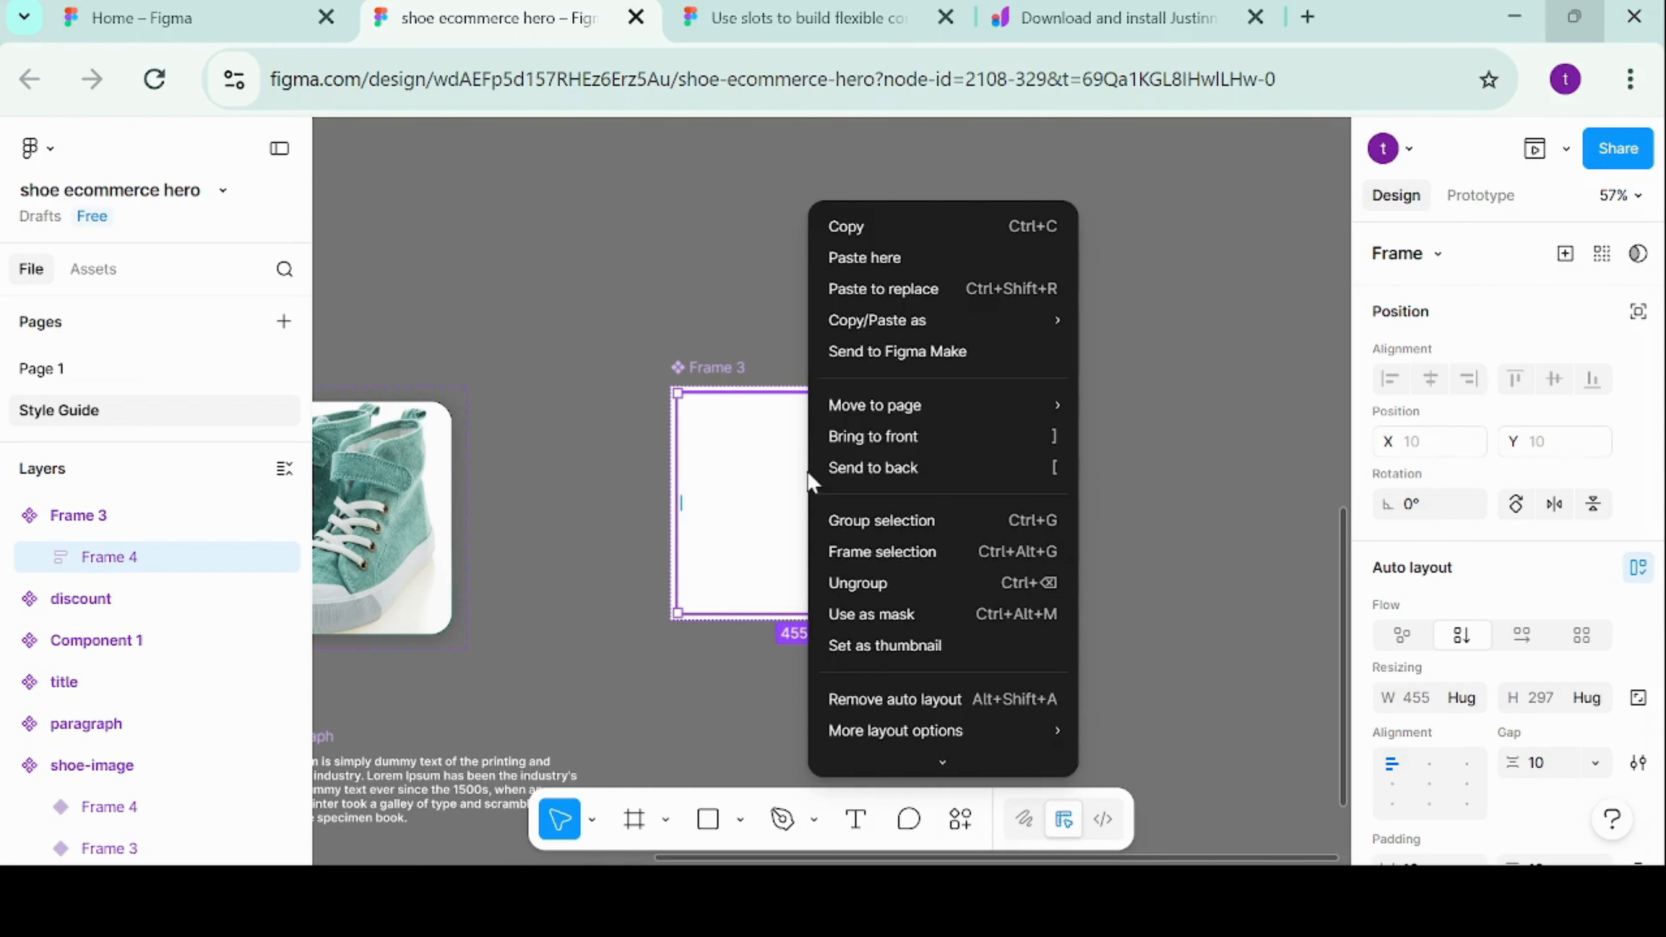
{"action": "scroll", "coordinate": [939, 584], "scroll_direction": "down", "scroll_amount": 3}
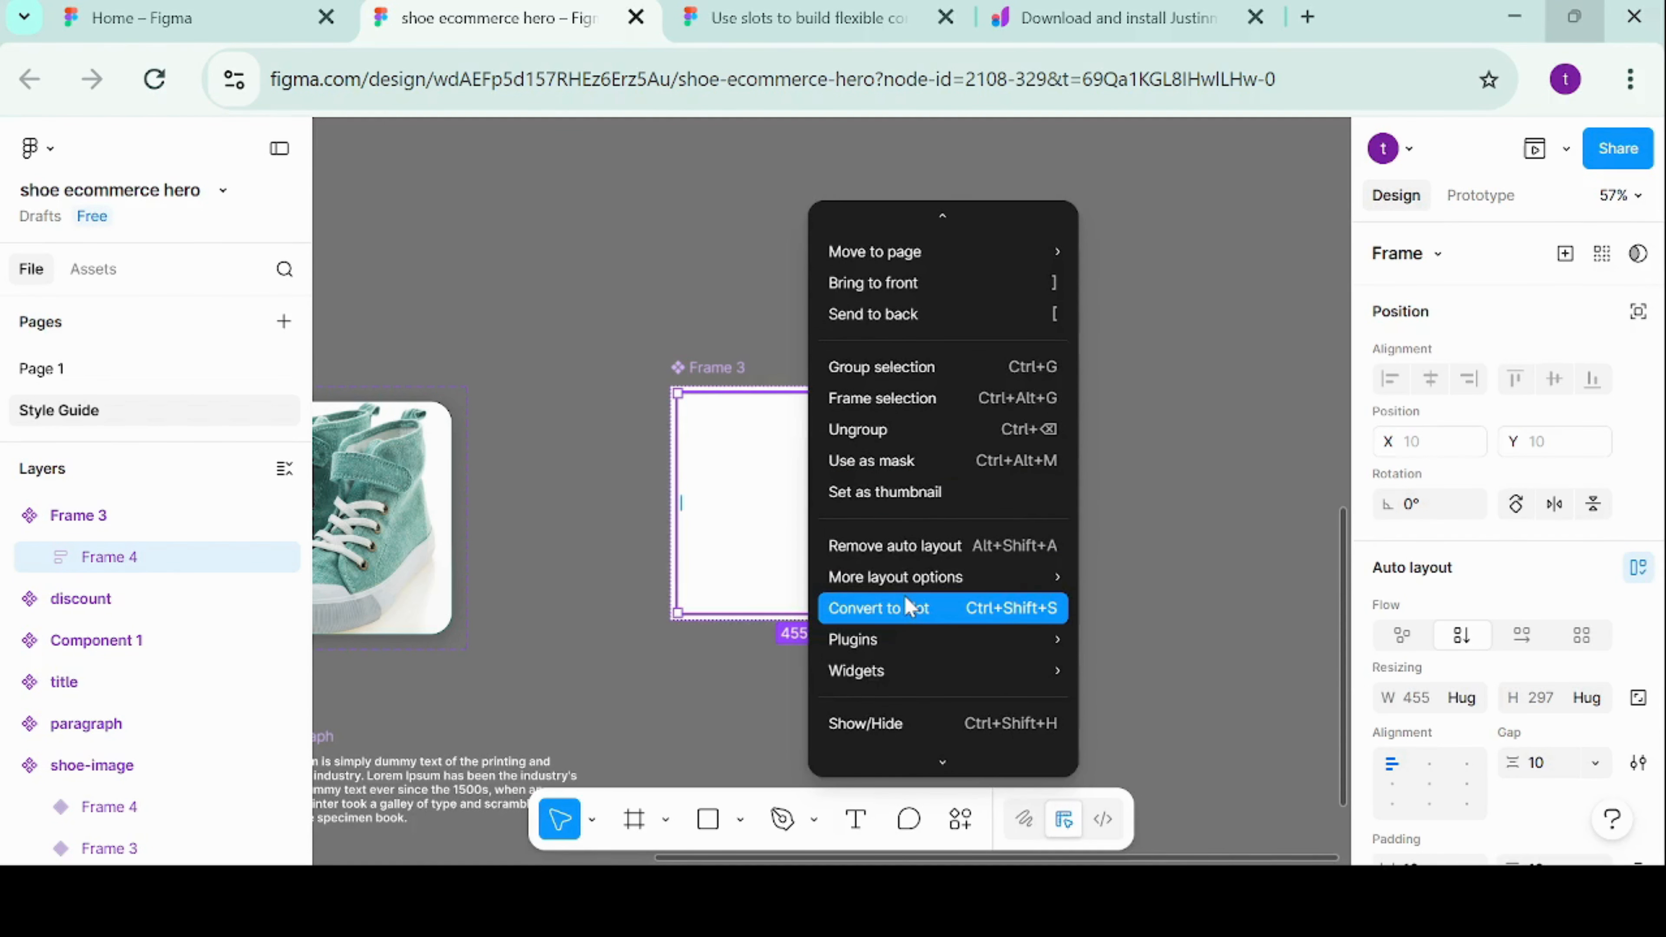
{"action": "left_click", "coordinate": [909, 605]}
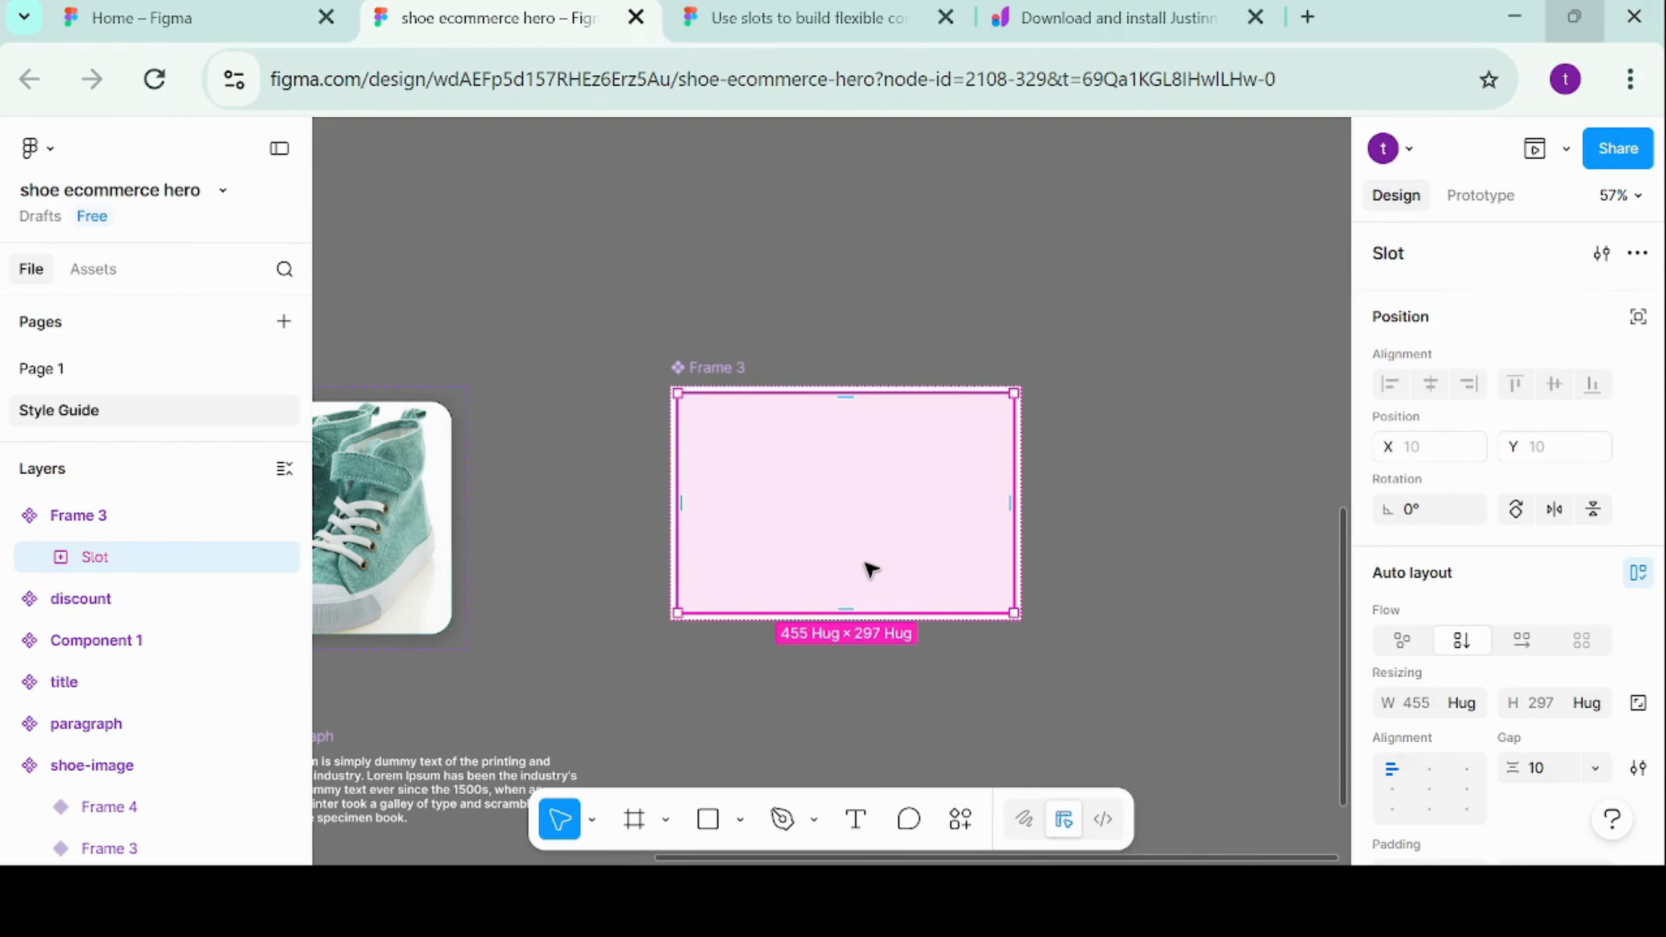
Rename the component that holds the slot as "slots card"
{"action": "double_click", "coordinate": [720, 367]}
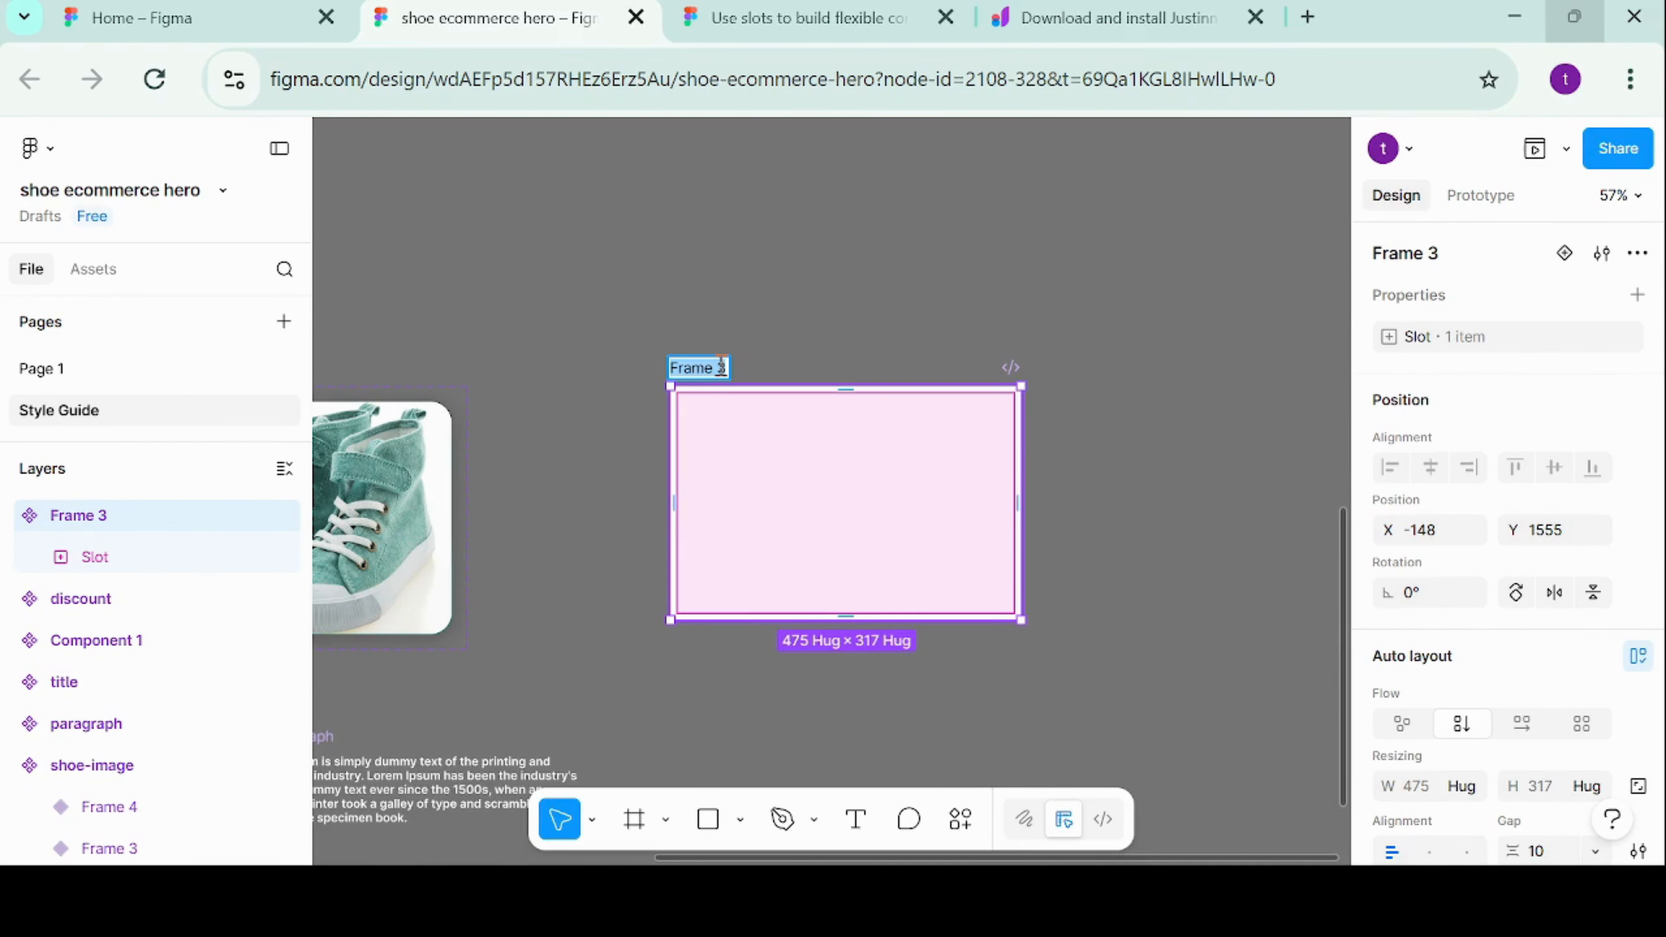
{"action": "type", "text": "slots d"}
{"action": "type", "text": "ard"}
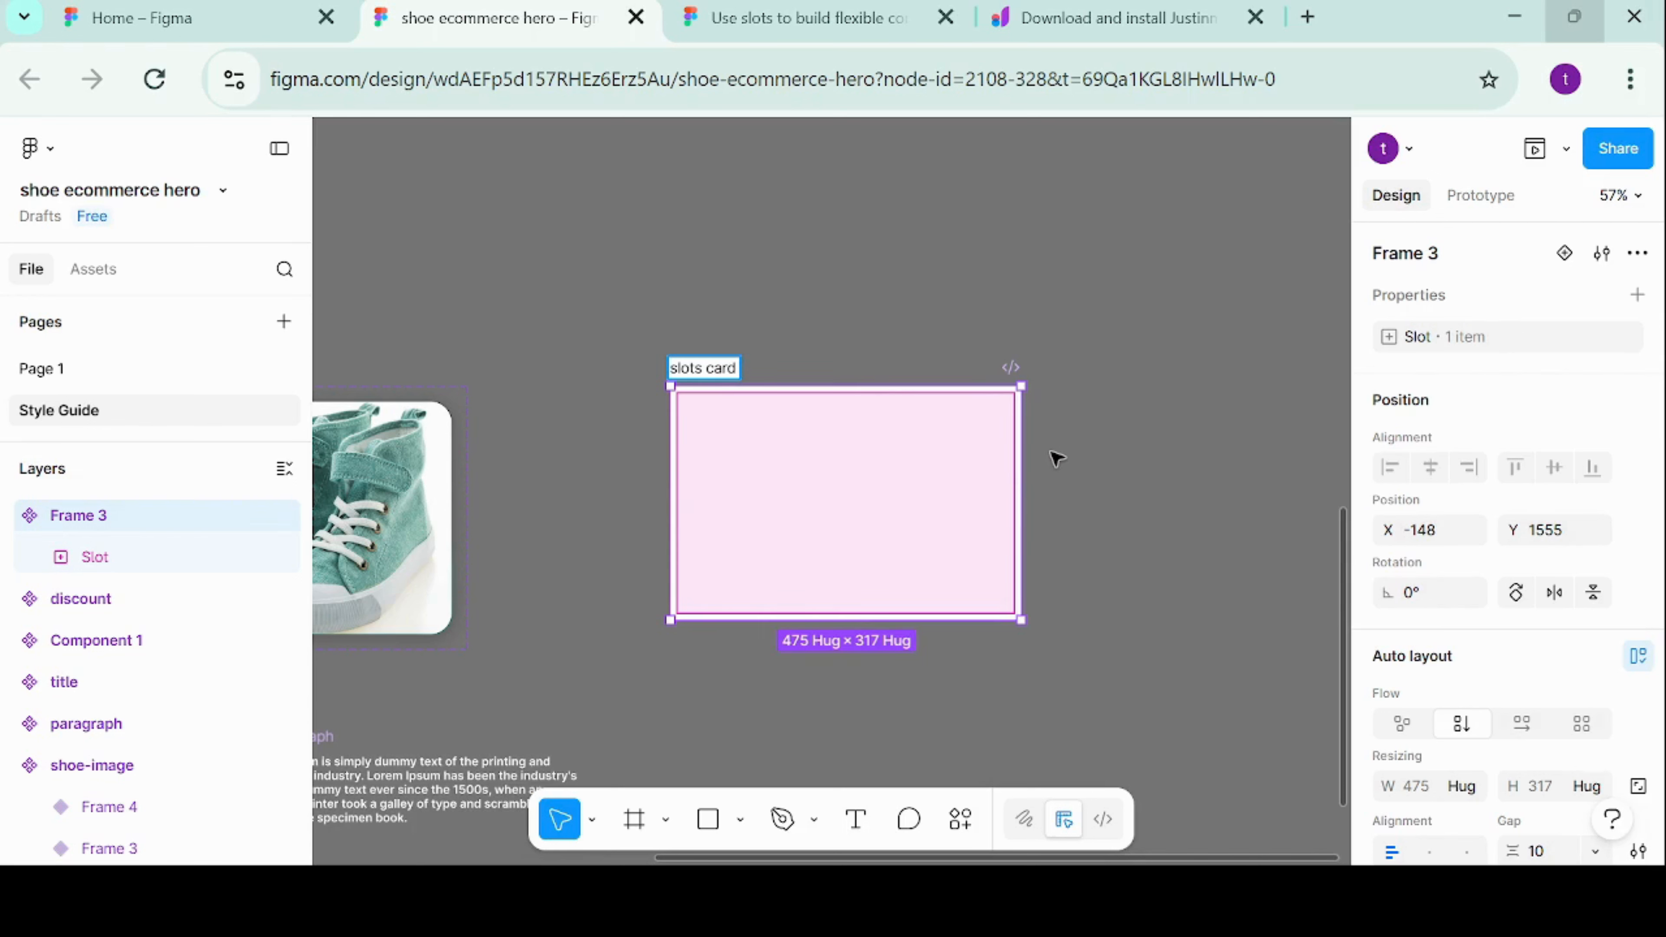
{"action": "left_click", "coordinate": [1110, 479]}
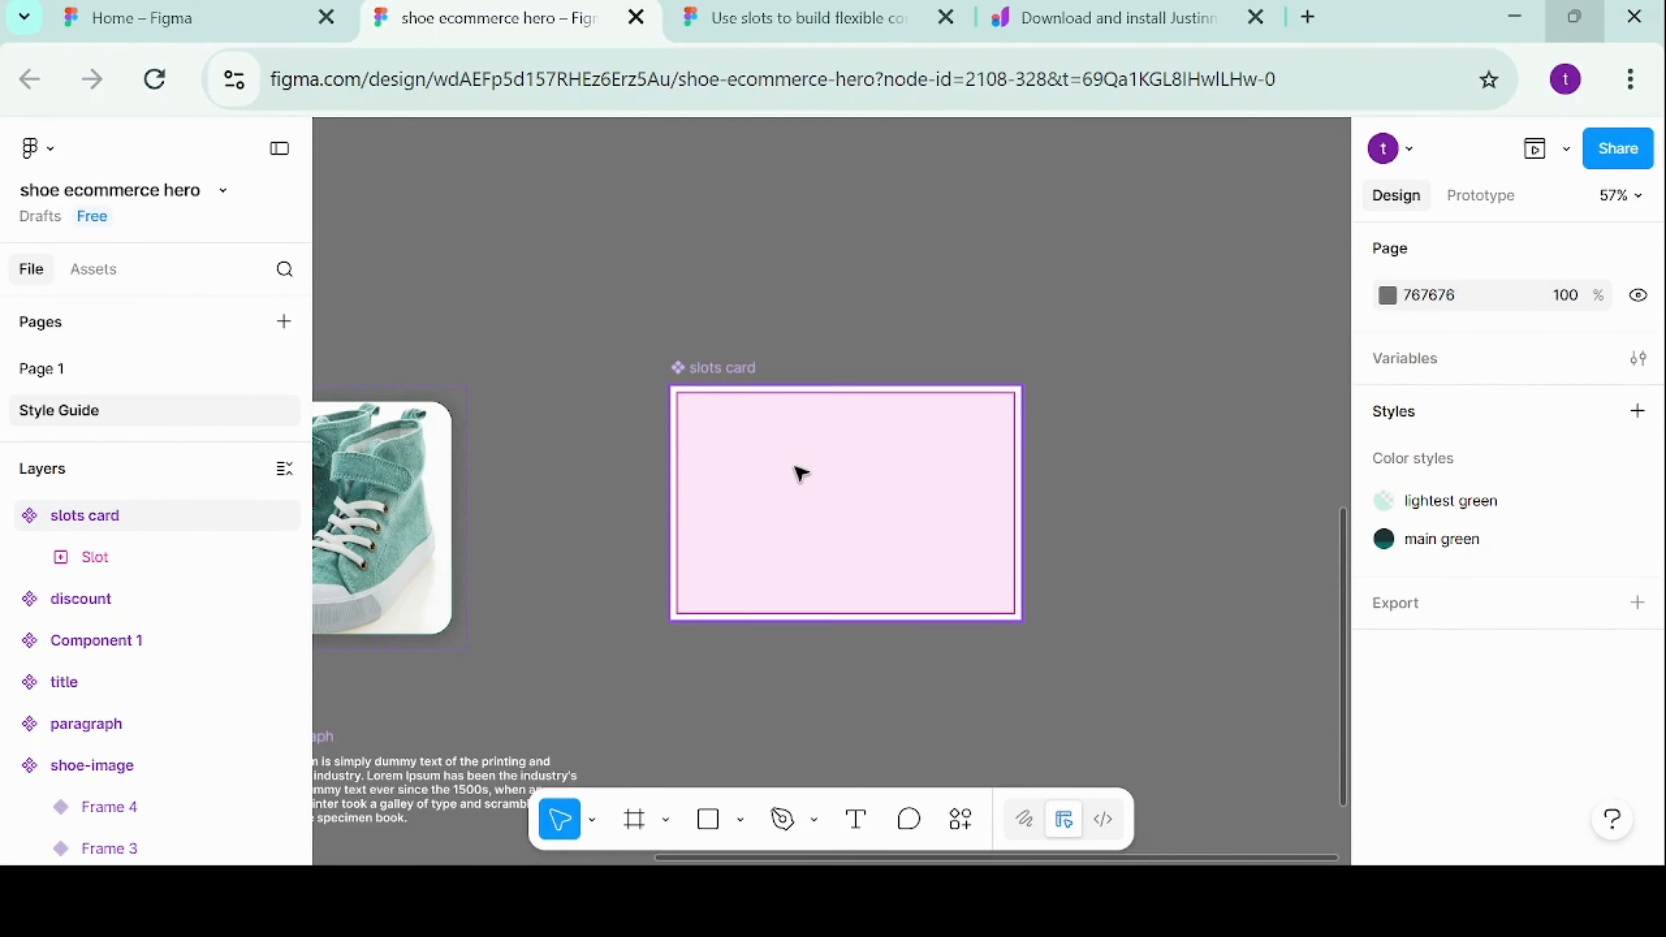
Examine which property types can be created for the slots card component
{"action": "left_click", "coordinate": [1009, 430]}
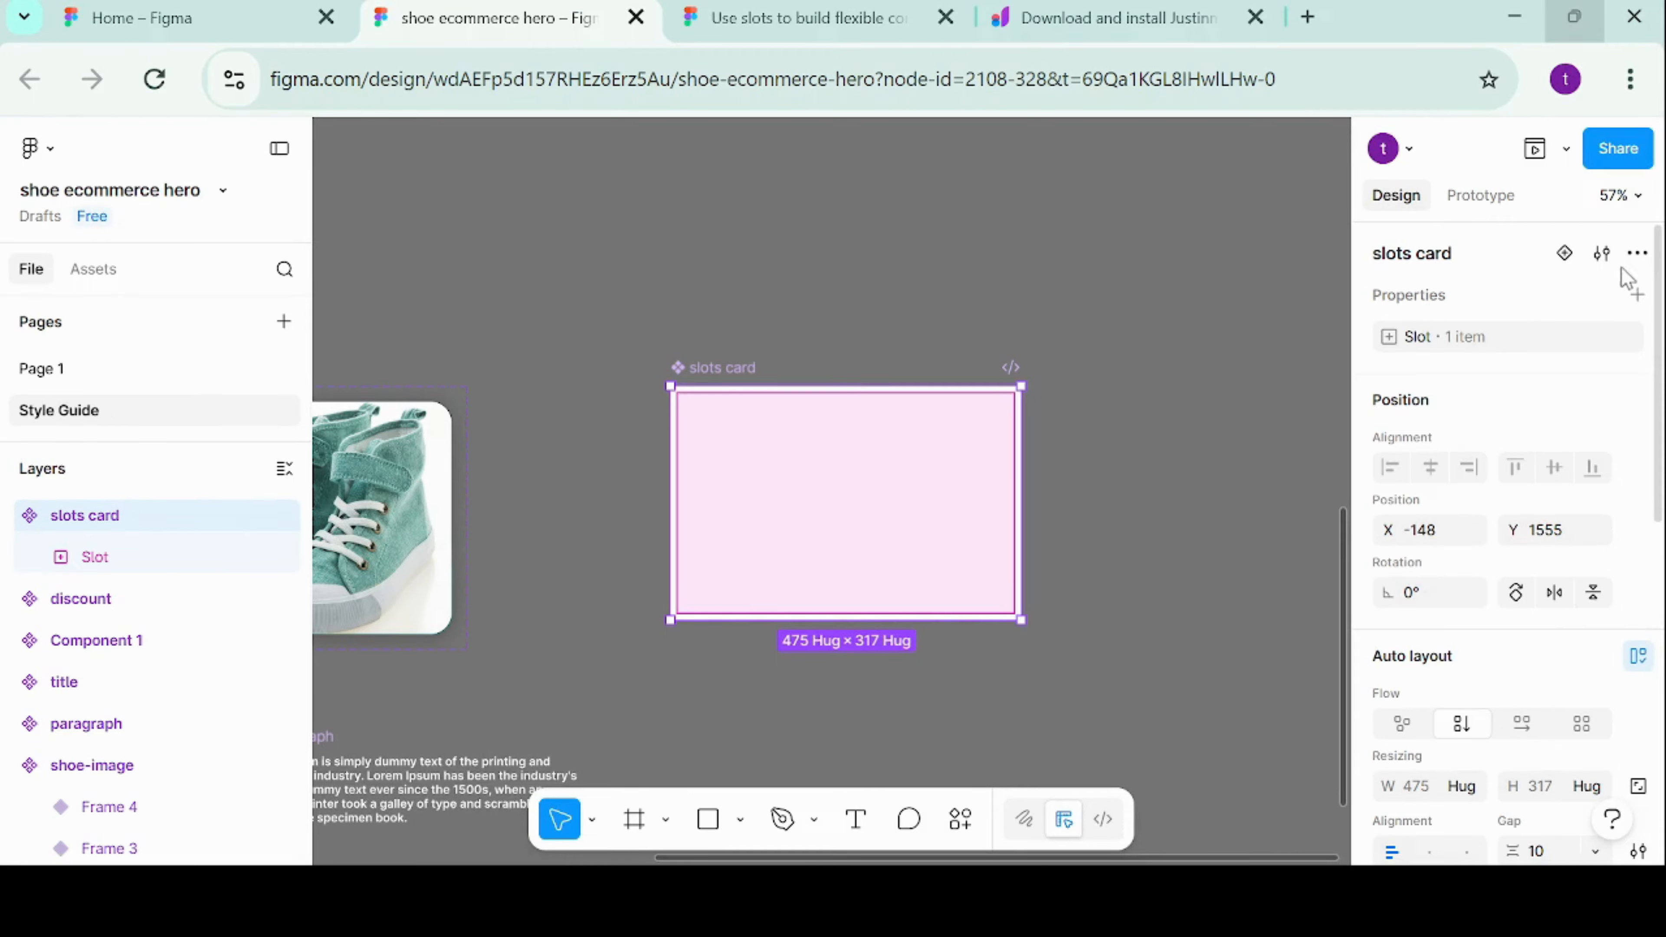
{"action": "left_click", "coordinate": [1635, 296]}
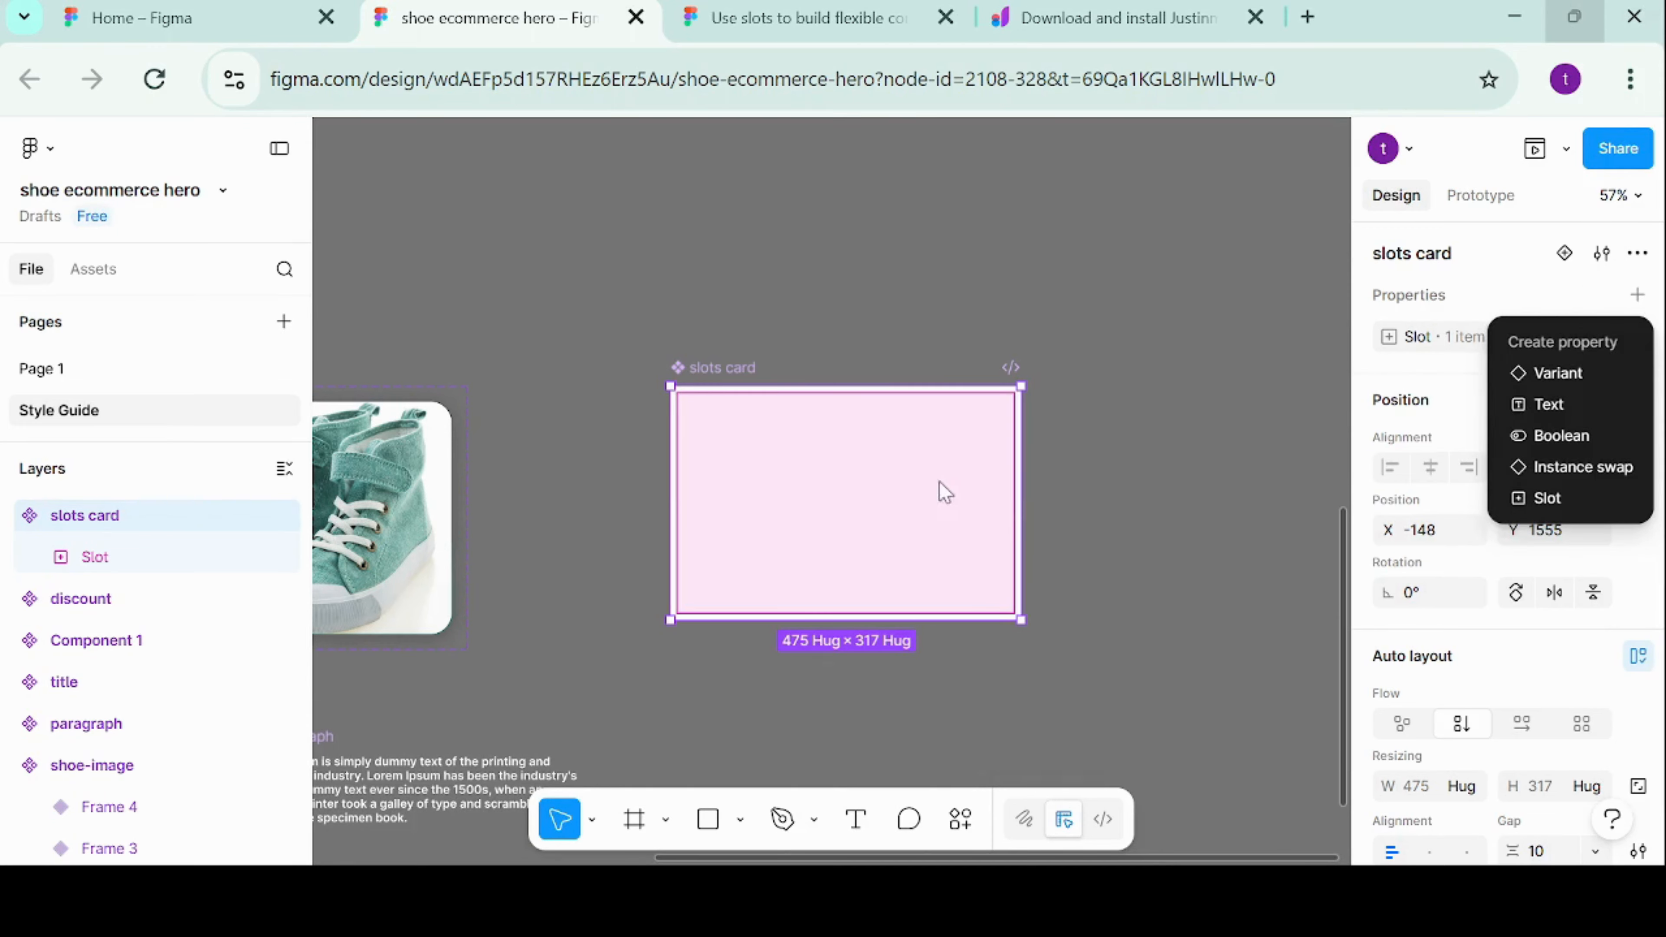
{"action": "left_click", "coordinate": [882, 485]}
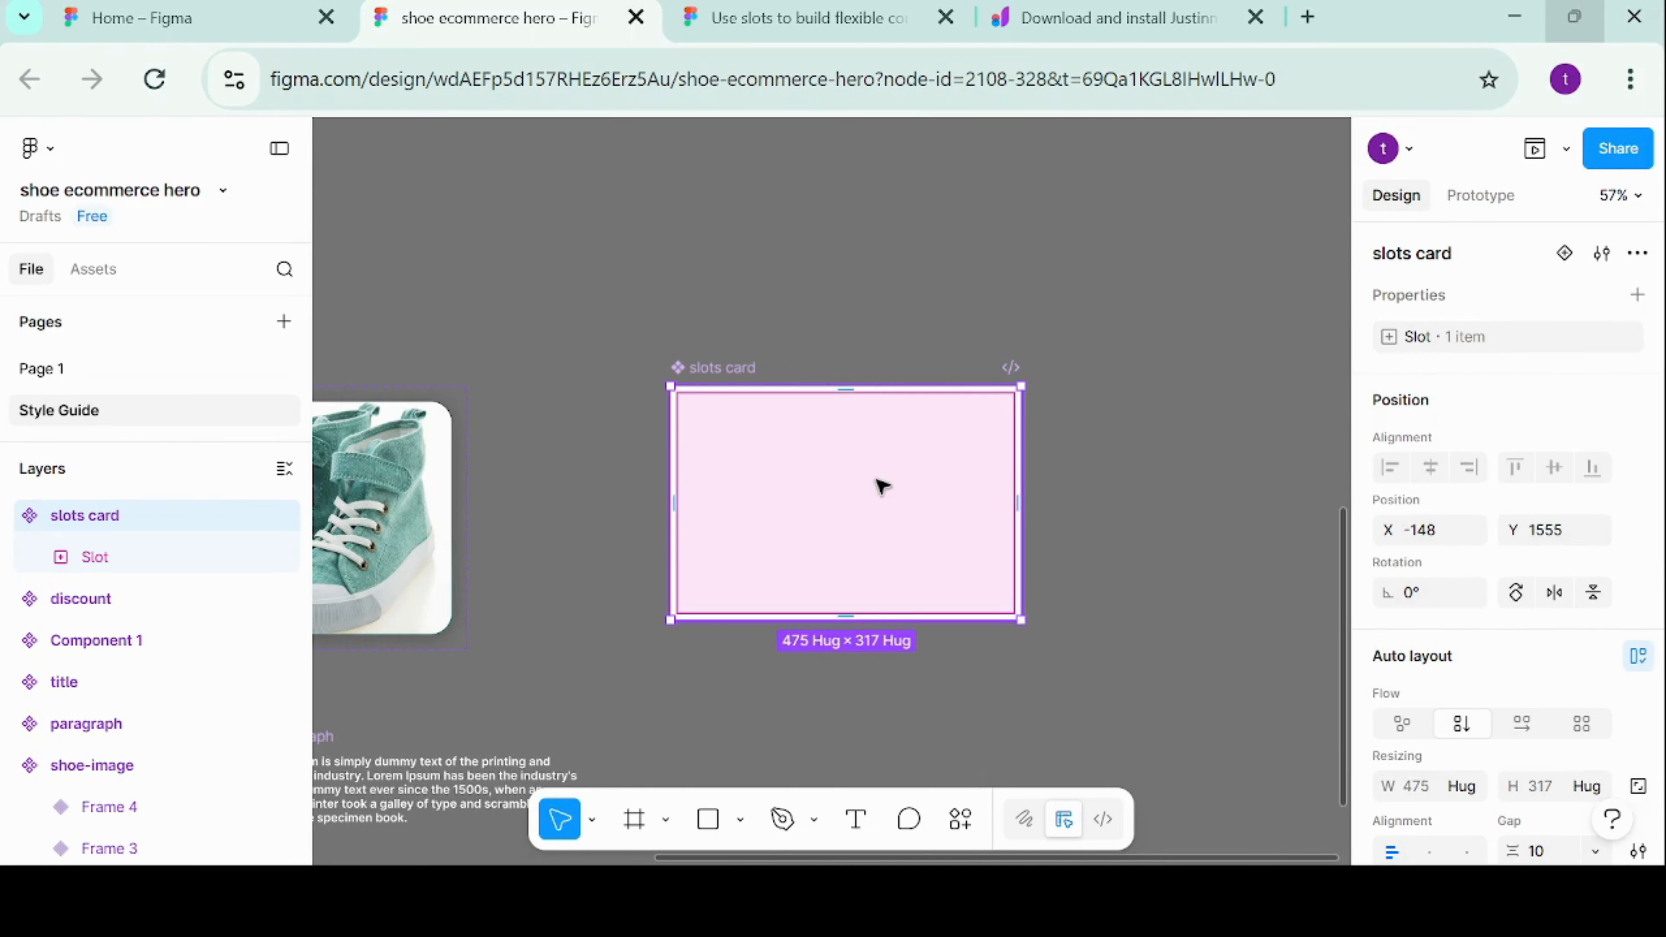
Examine the slot's property settings and the Style Guide components offered as preferred instances, leaving them unset
{"action": "left_click", "coordinate": [882, 486]}
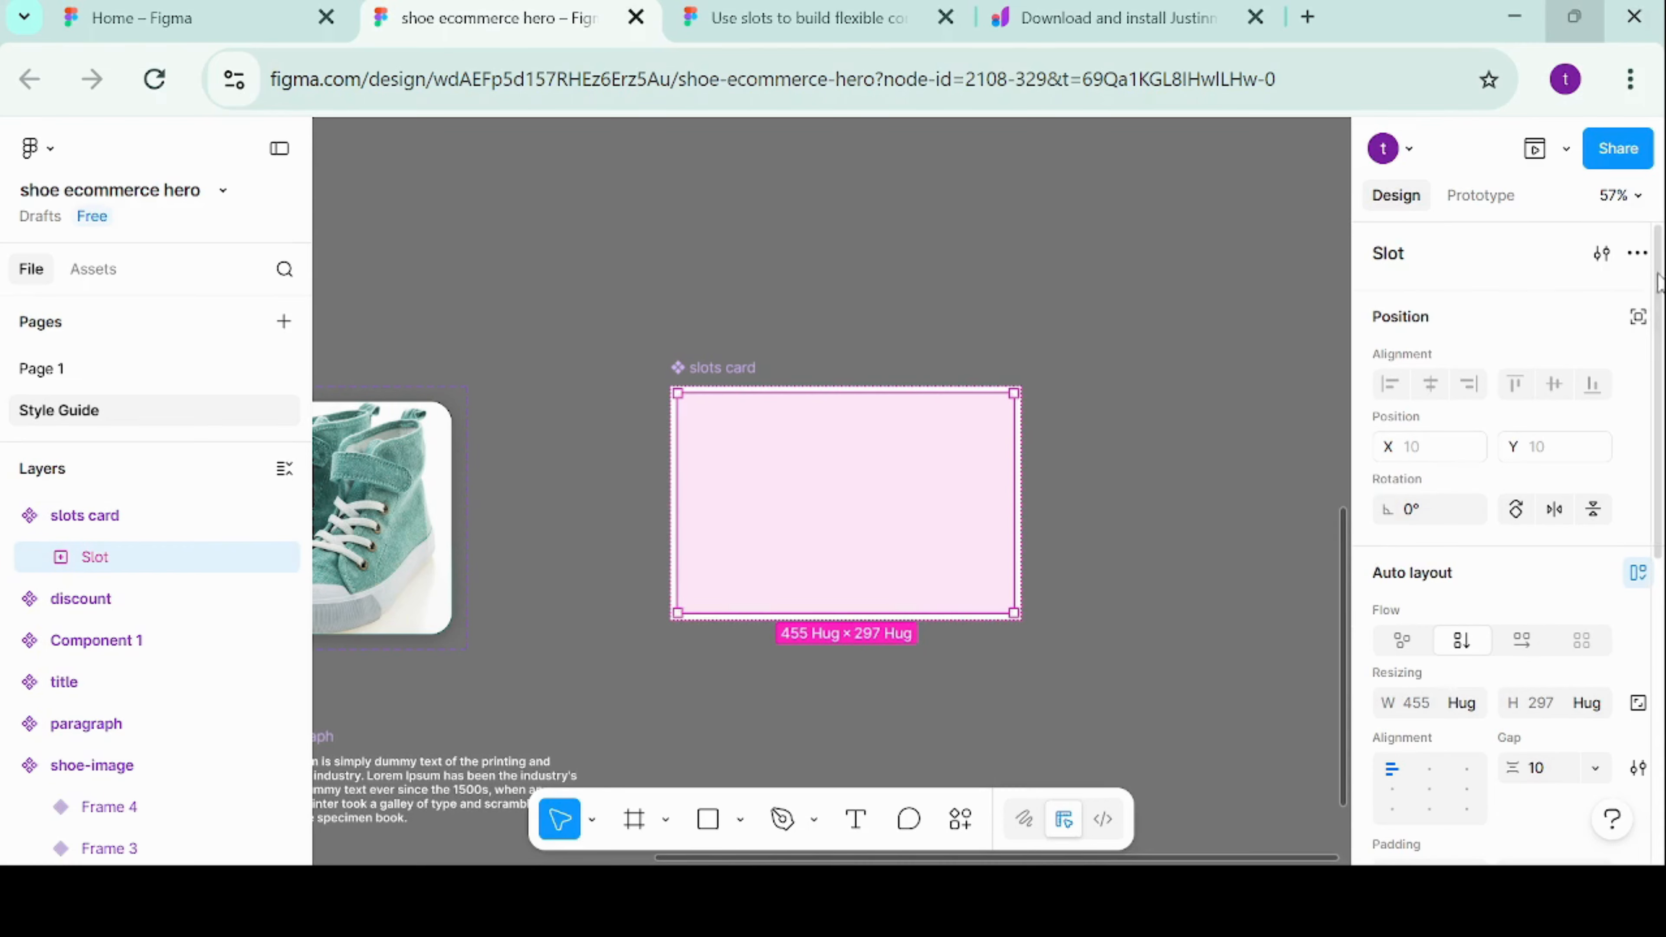
{"action": "left_click", "coordinate": [1591, 246]}
{"action": "left_click", "coordinate": [1598, 254]}
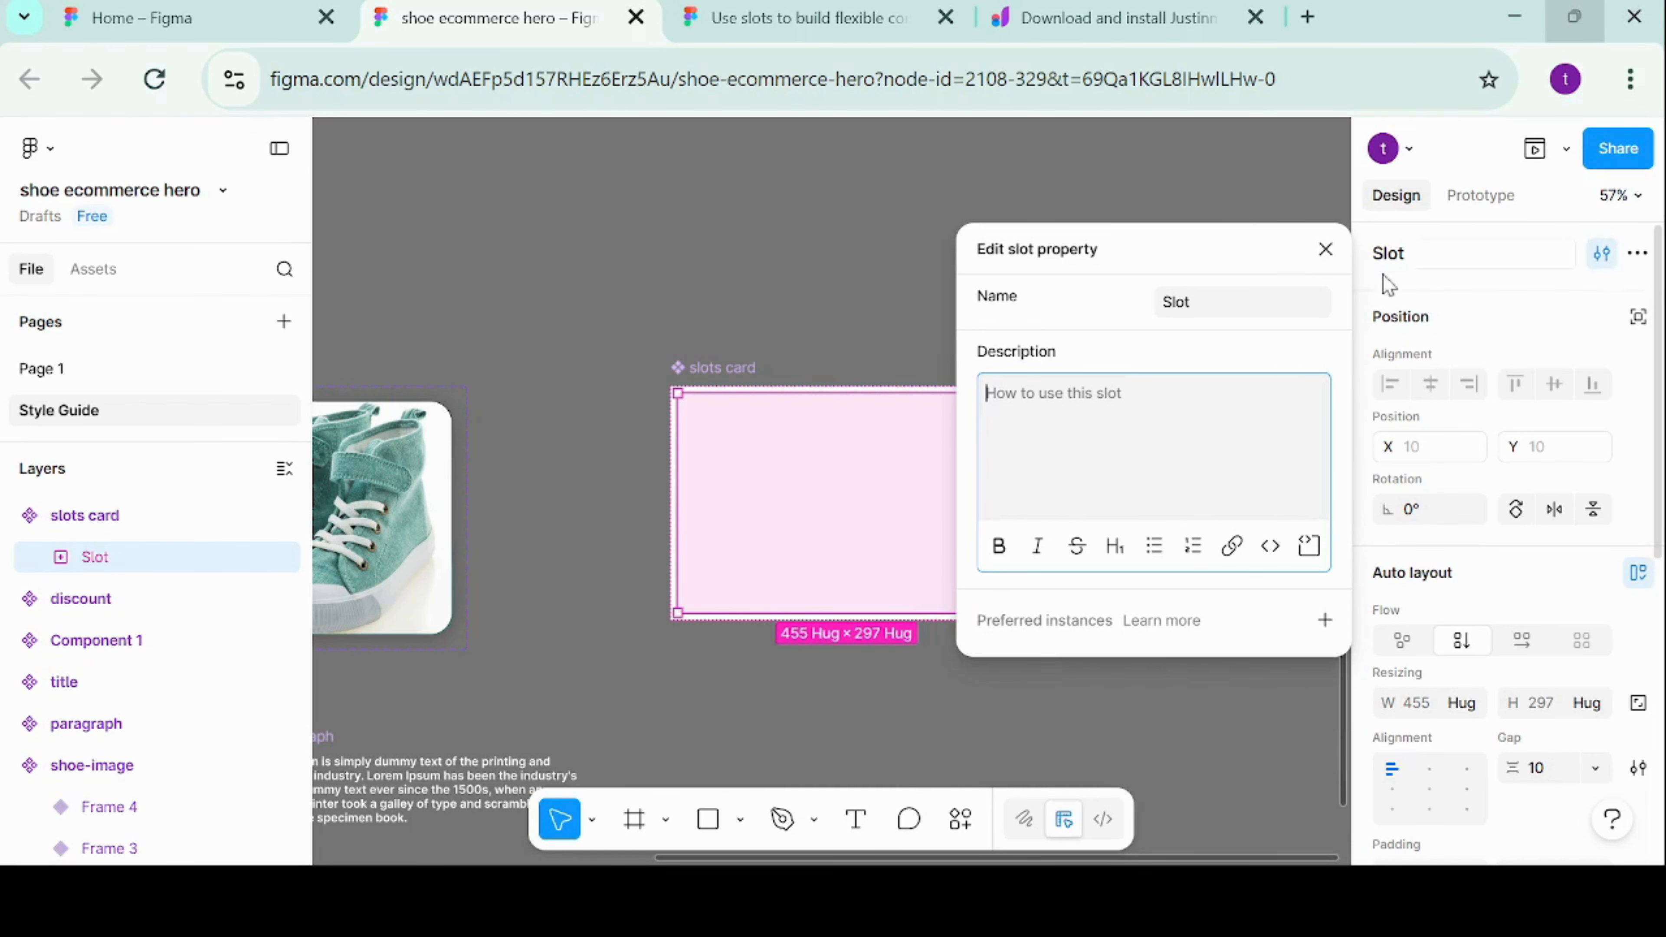
{"action": "left_click", "coordinate": [1325, 620]}
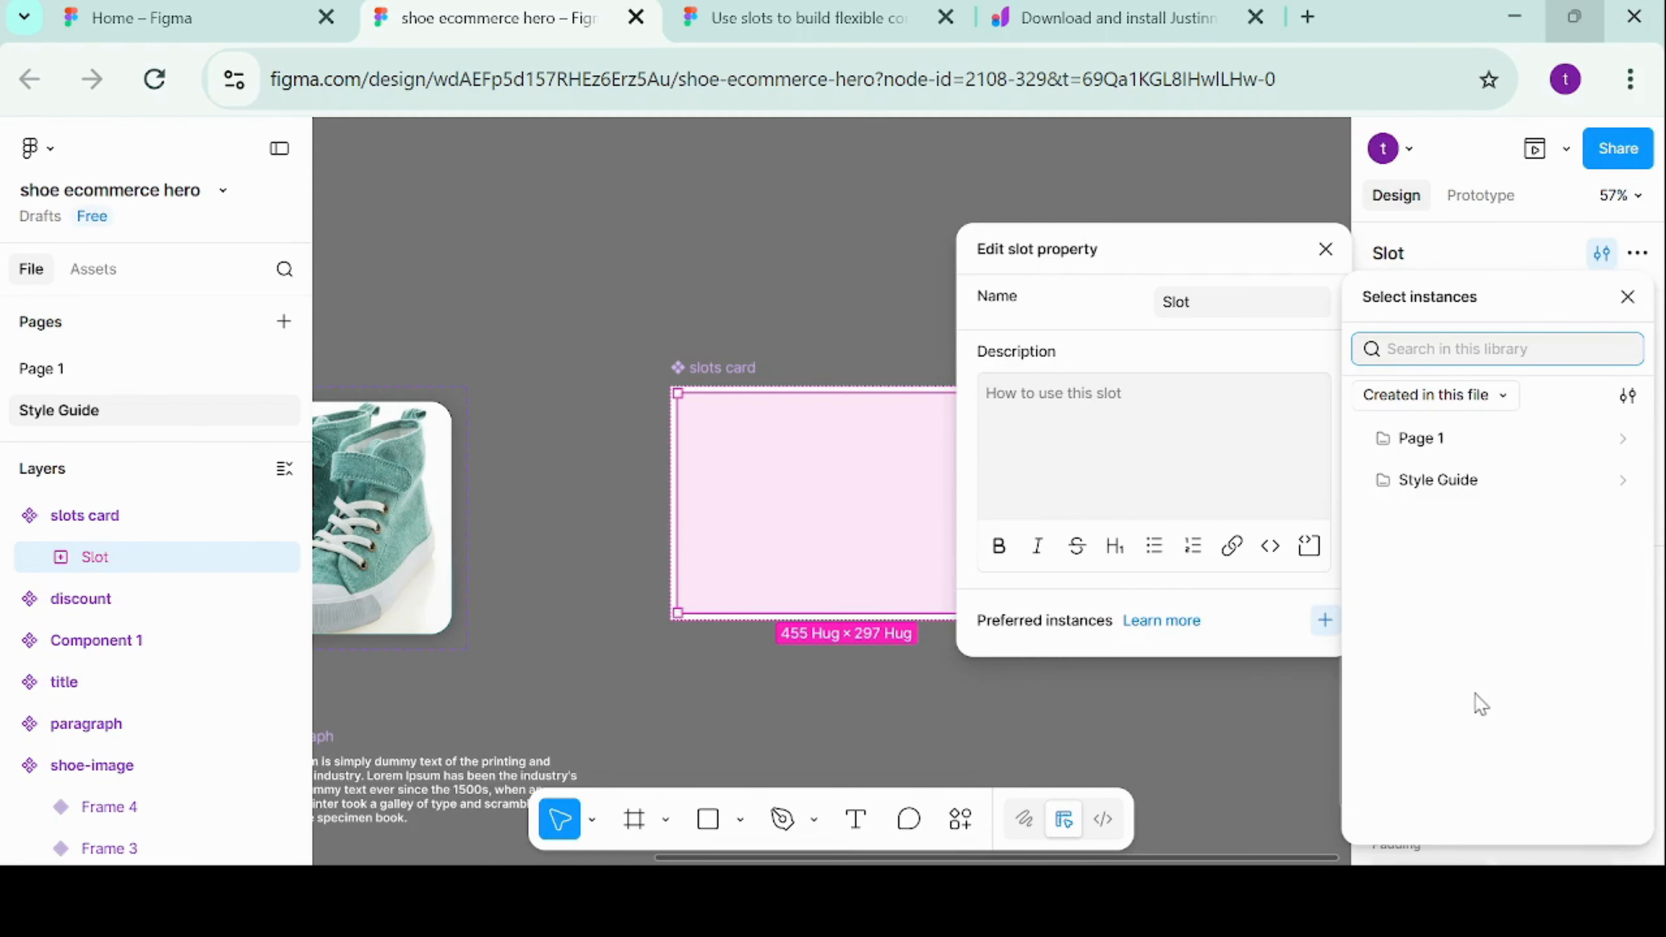
{"action": "left_click", "coordinate": [1471, 474]}
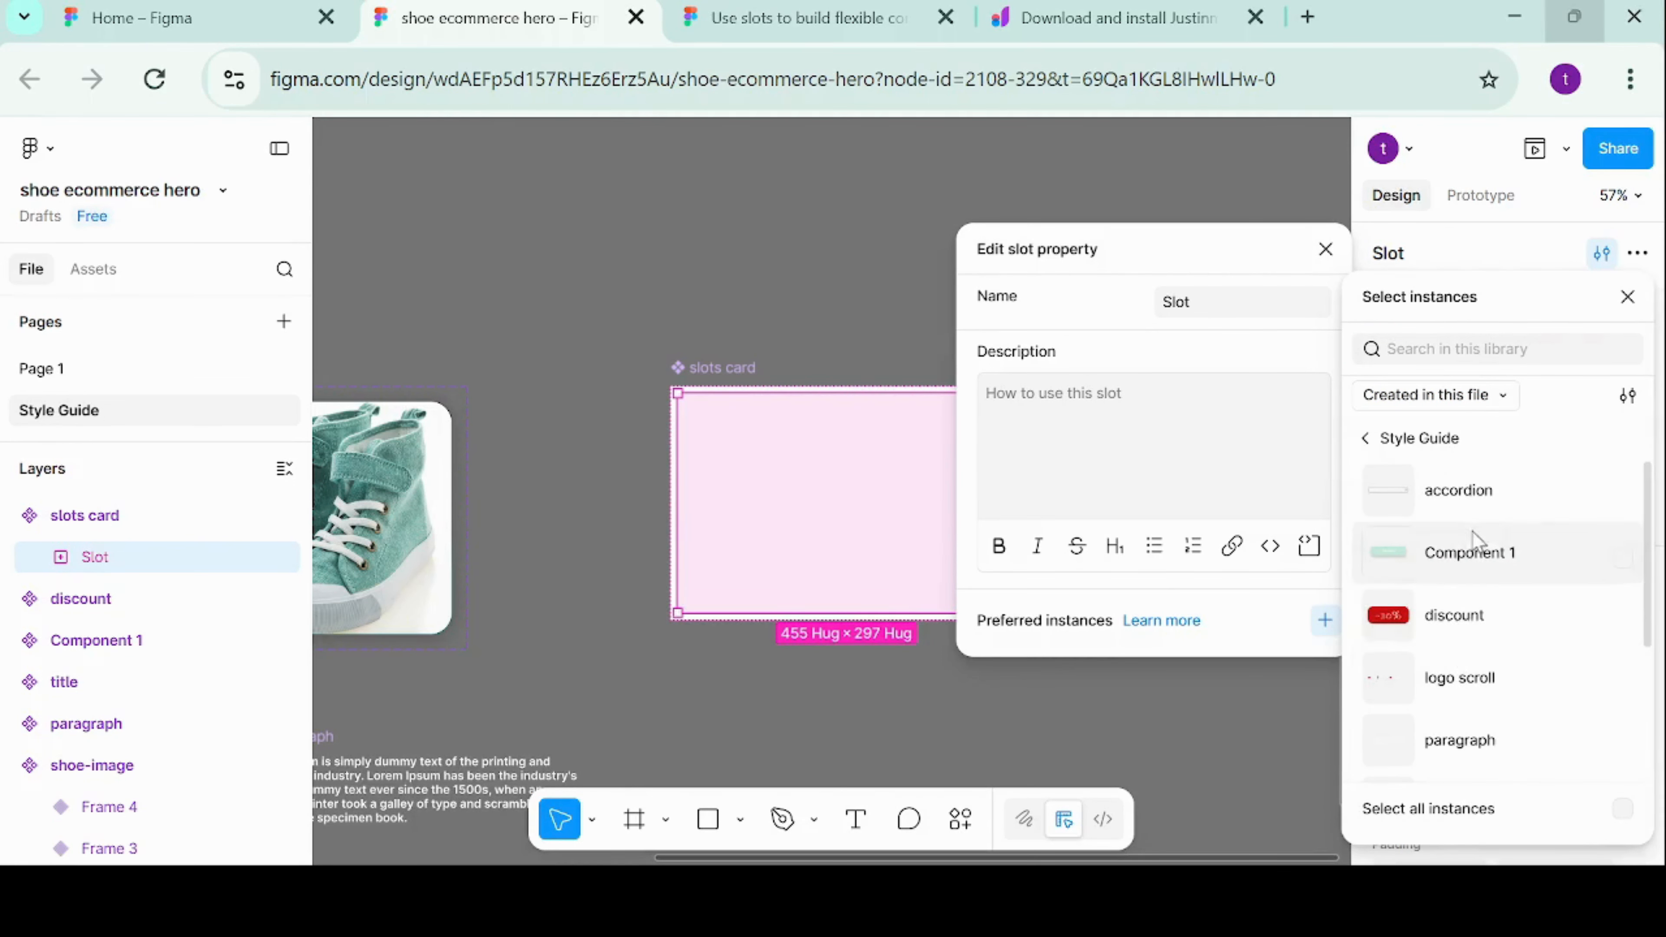
{"action": "scroll", "coordinate": [1496, 577], "scroll_direction": "down", "scroll_amount": 2}
{"action": "scroll", "coordinate": [1497, 580], "scroll_direction": "down", "scroll_amount": 2}
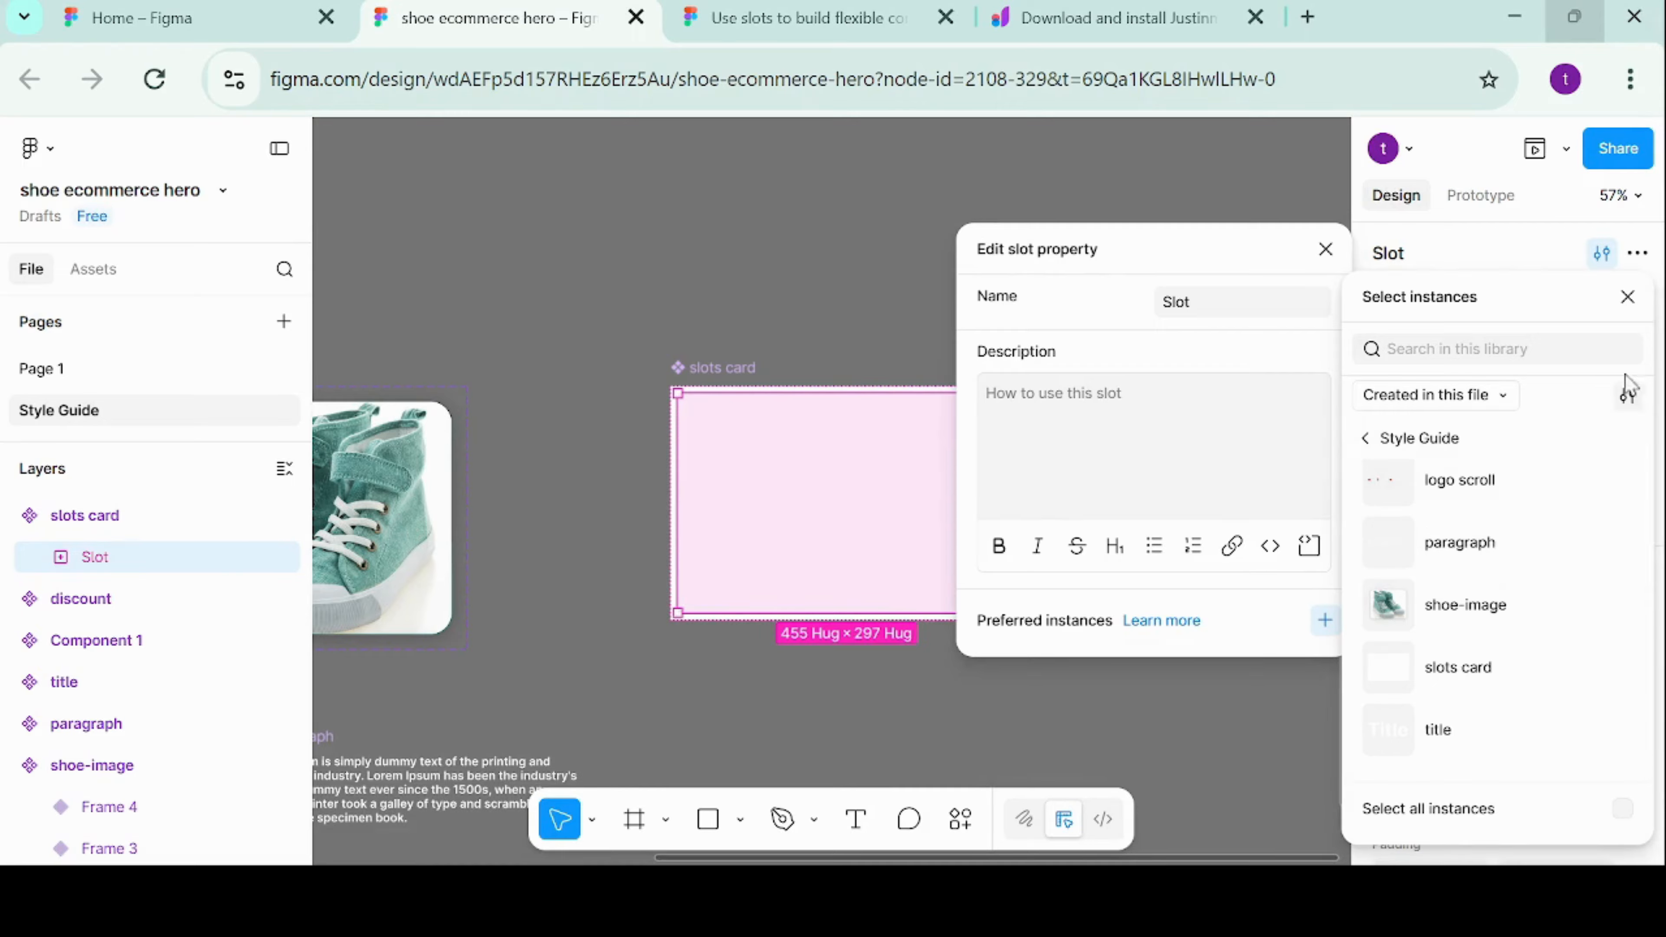
{"action": "left_click", "coordinate": [1627, 297]}
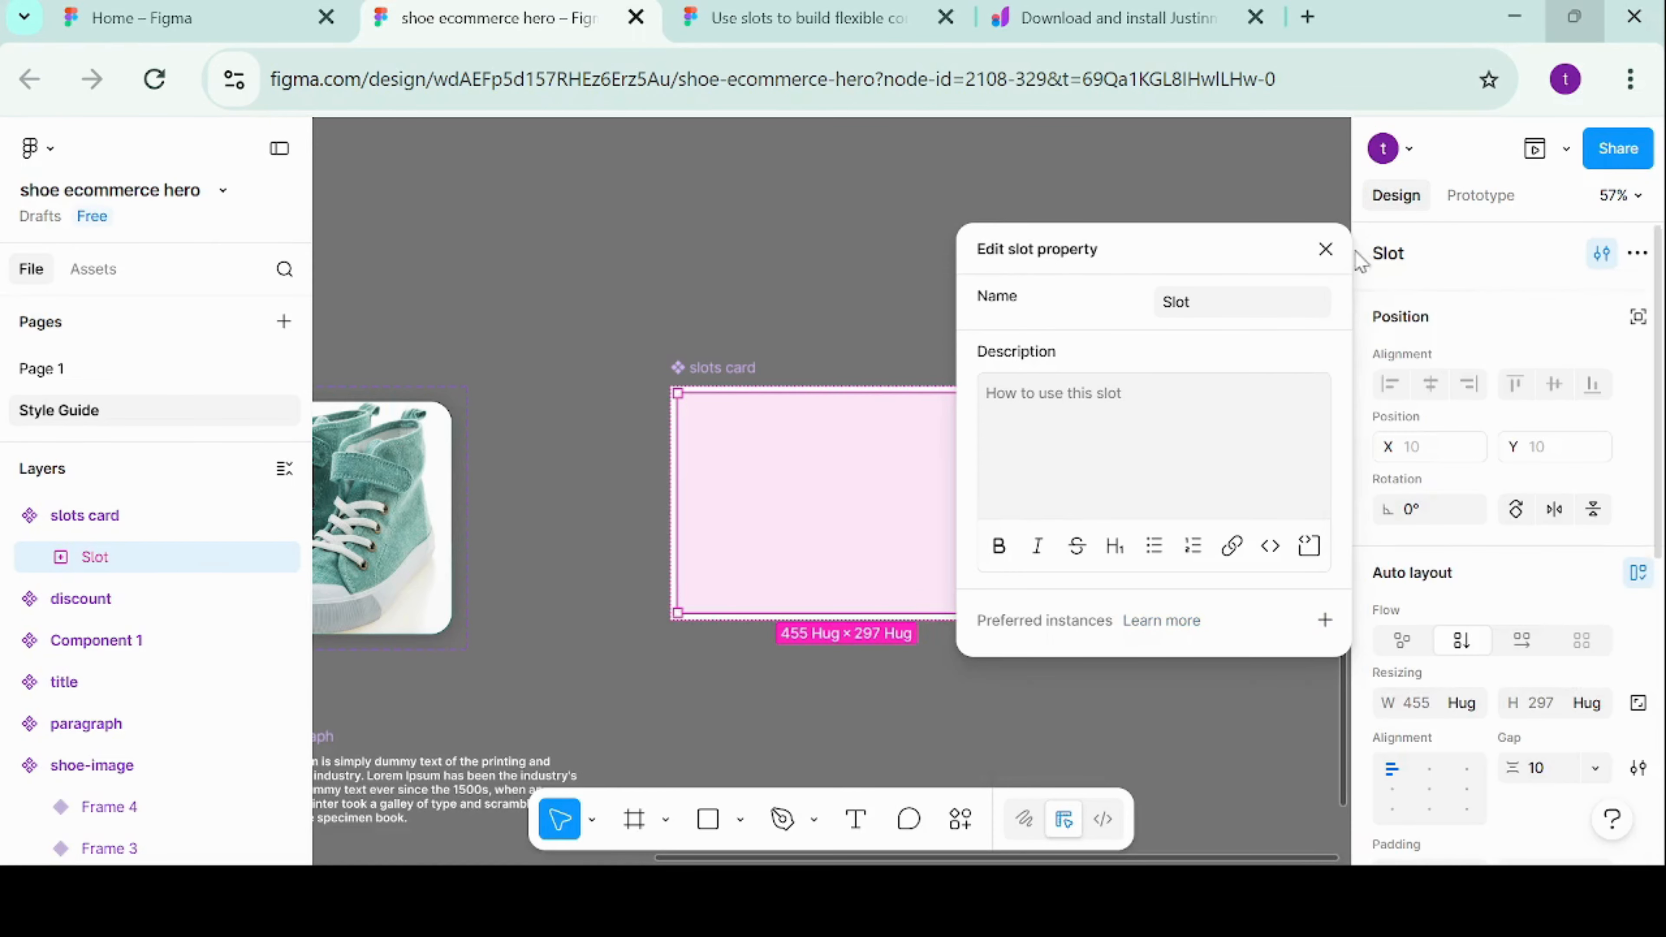
{"action": "left_click", "coordinate": [1328, 248]}
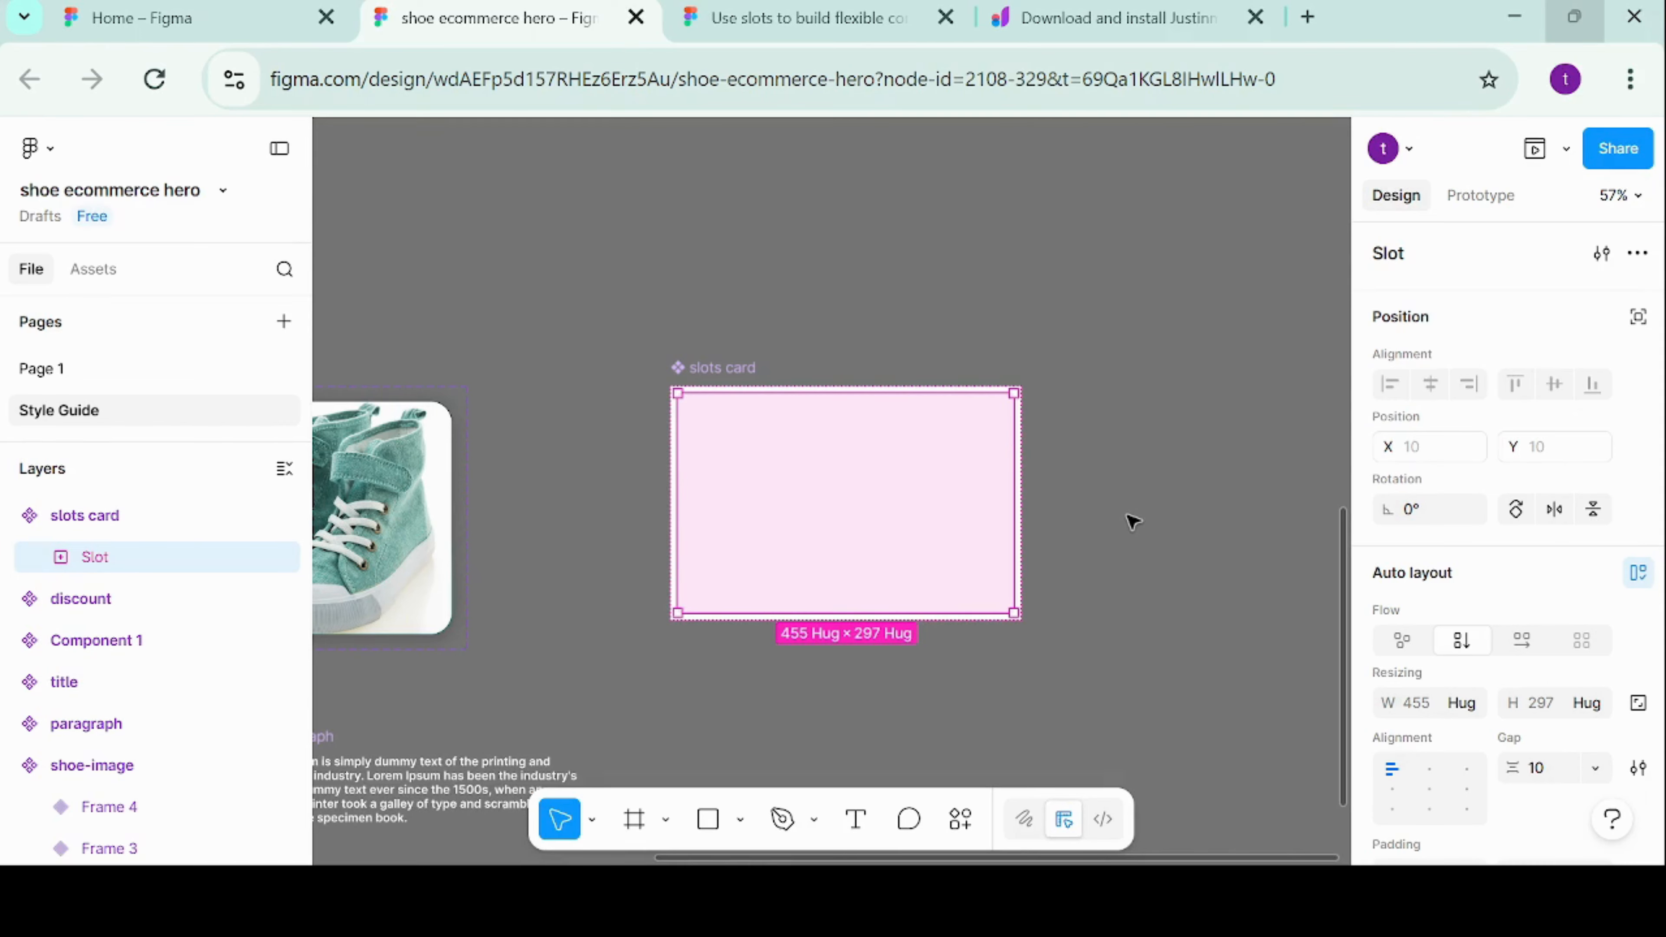
{"action": "left_click", "coordinate": [970, 666]}
{"action": "left_click", "coordinate": [697, 365]}
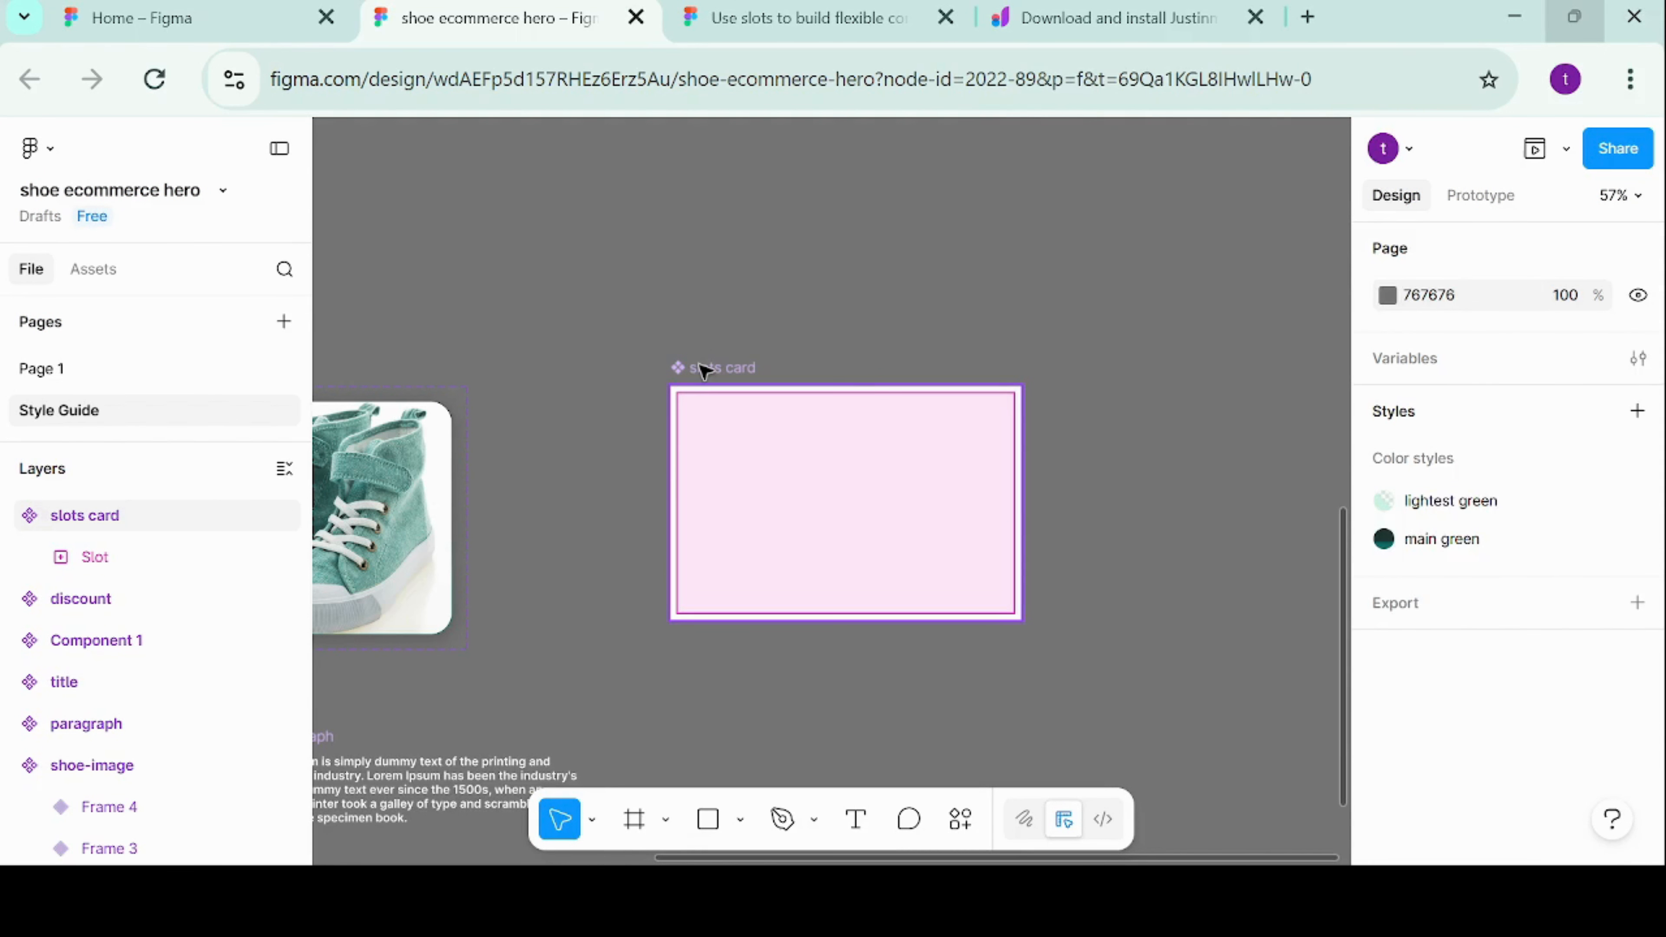
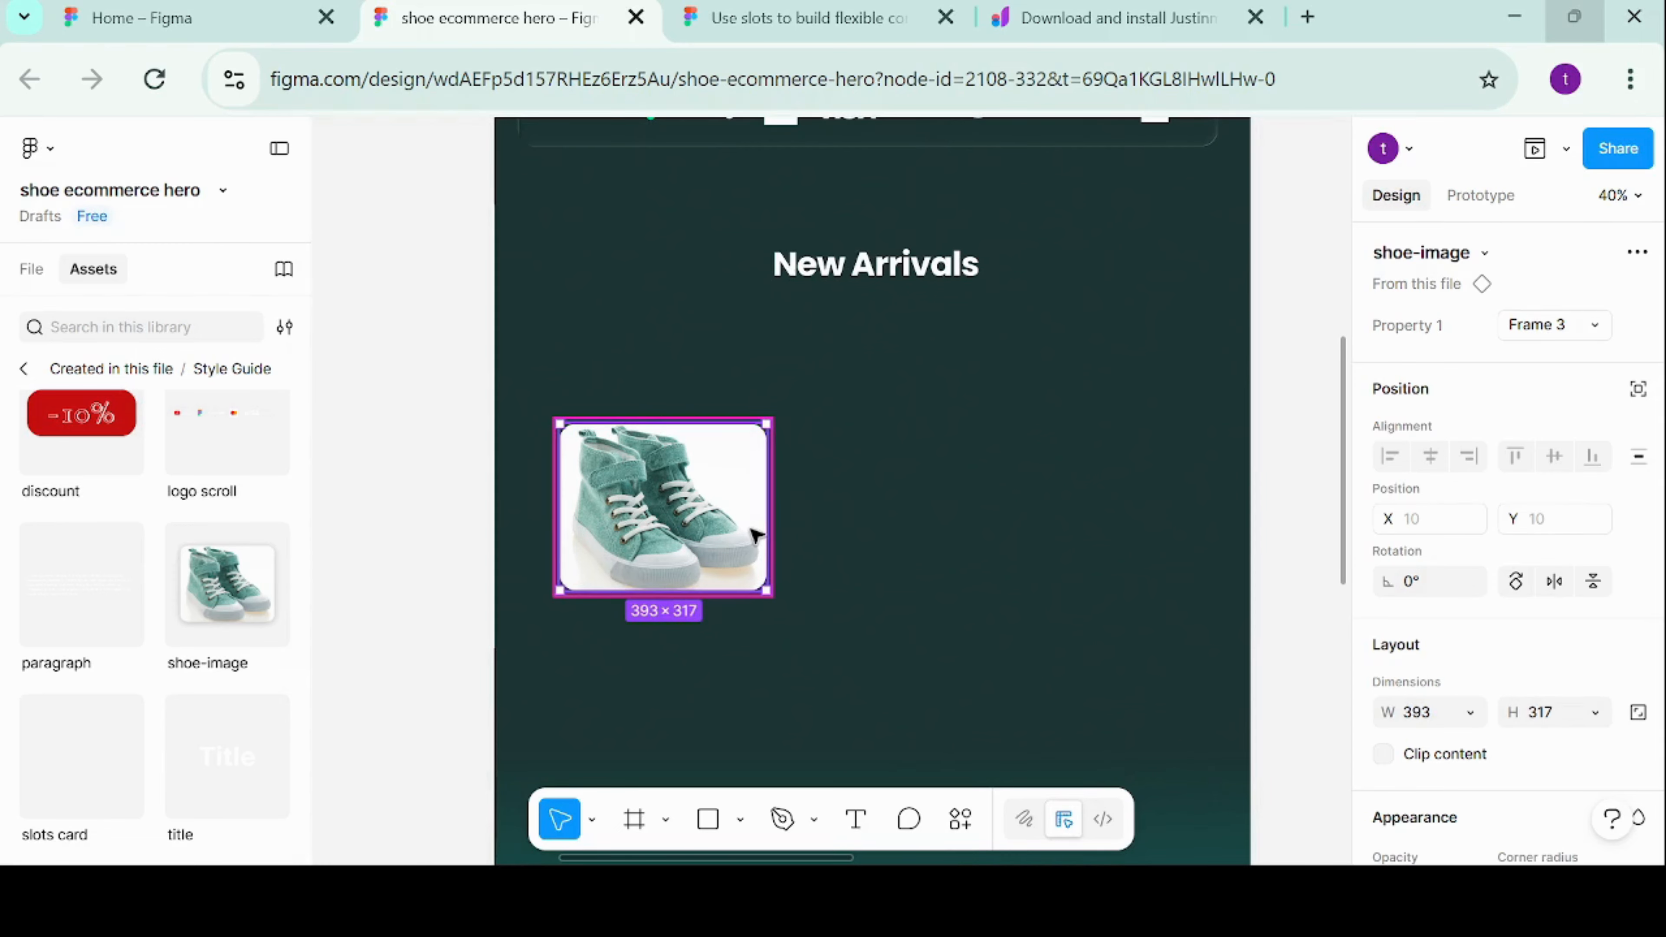
Add an instance of the title component from the Style Guide to the card's slot, below the shoe image
{"action": "left_click", "coordinate": [770, 539]}
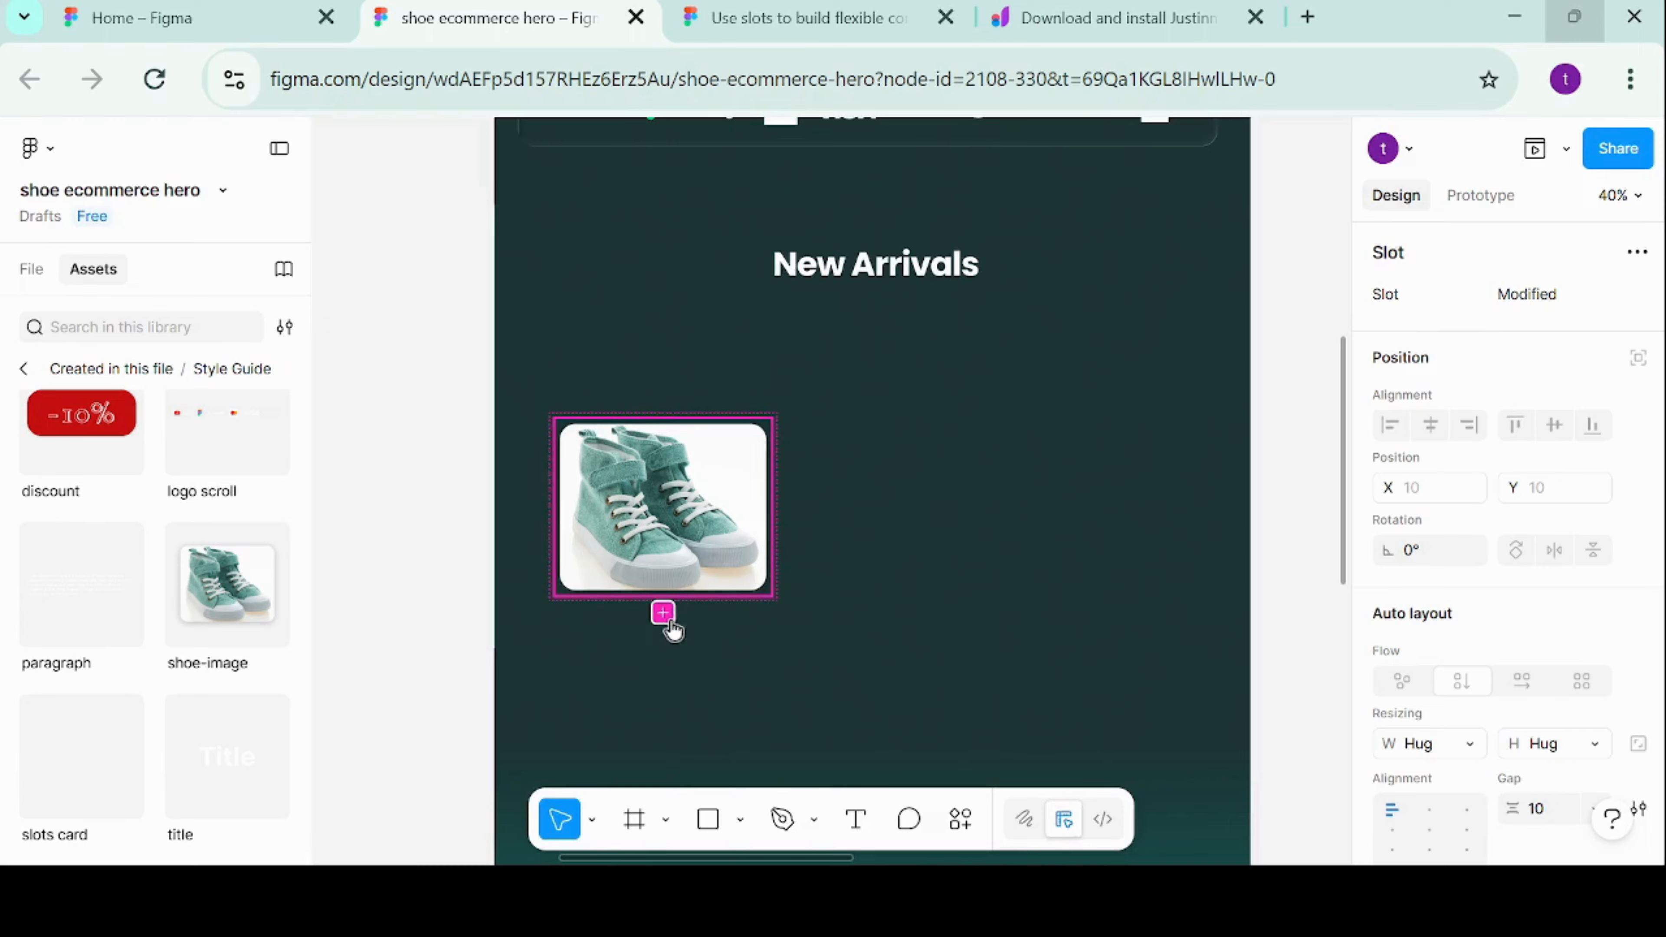
{"action": "left_click", "coordinate": [666, 615]}
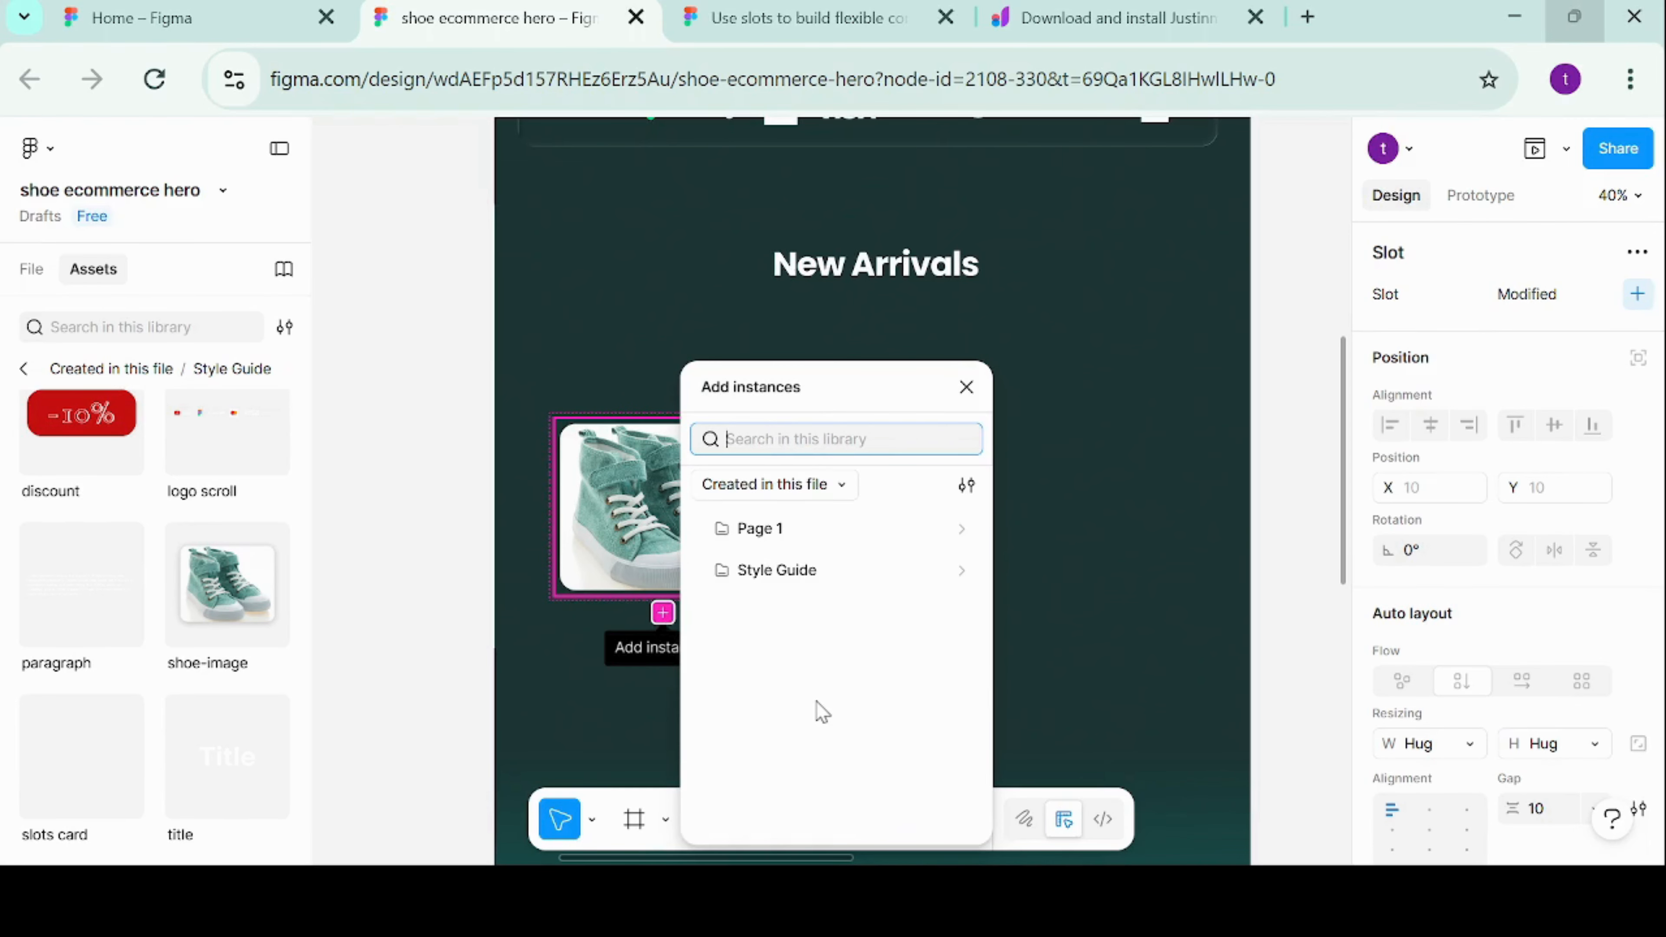
{"action": "left_click", "coordinate": [831, 570]}
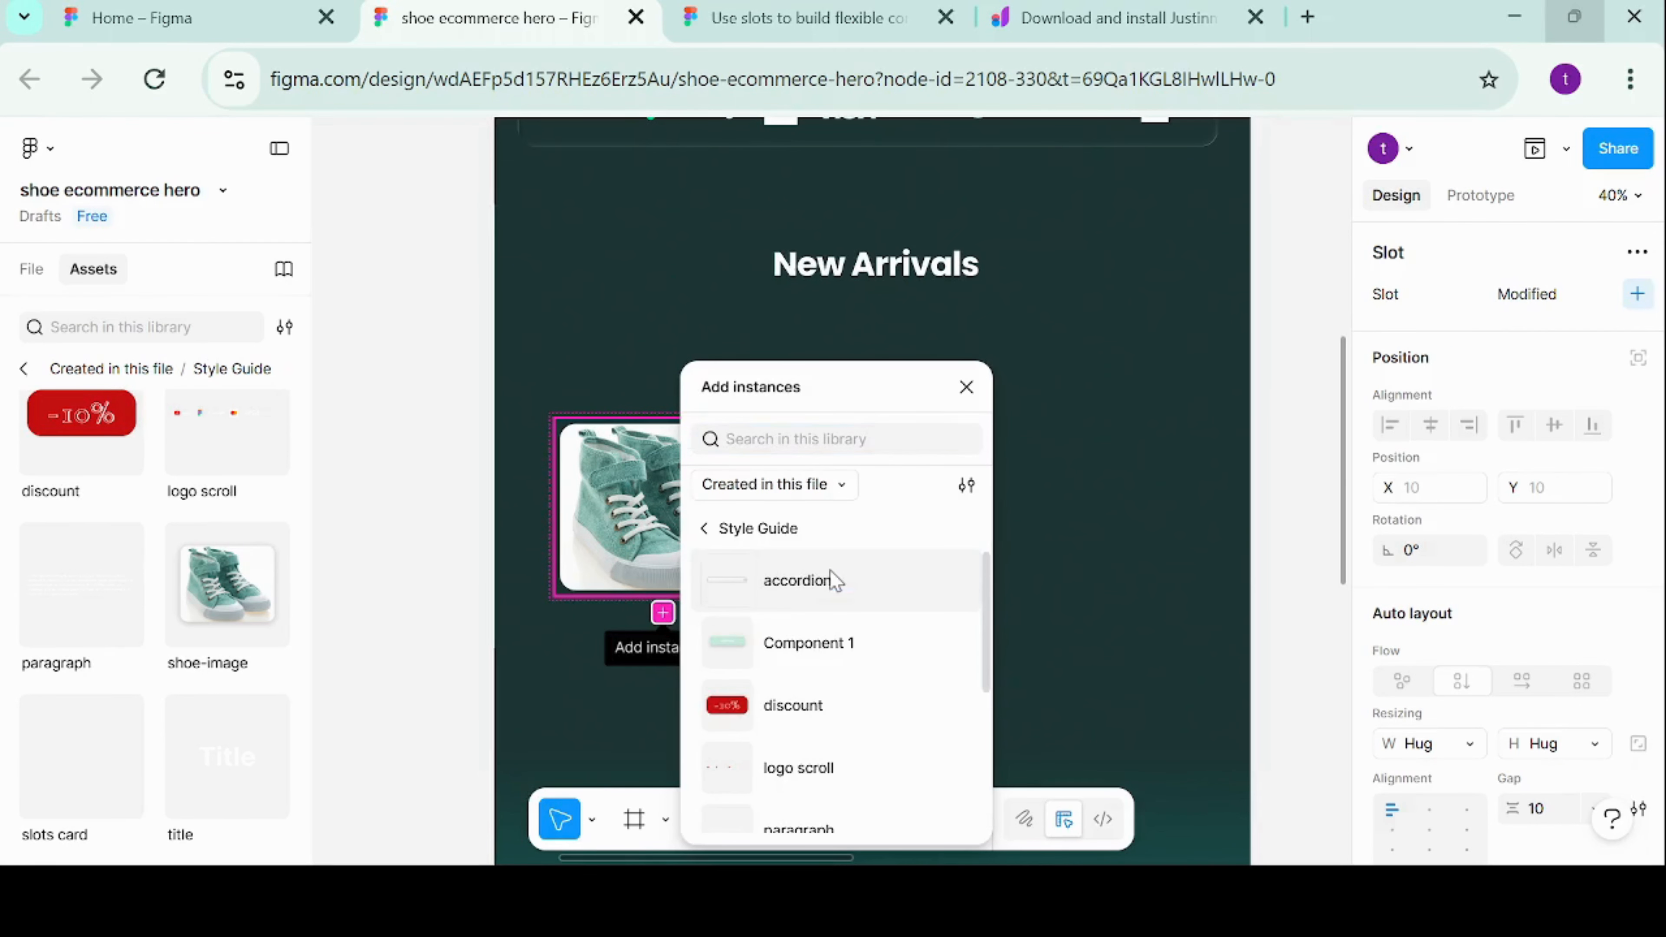
{"action": "scroll", "coordinate": [829, 656], "scroll_direction": "down", "scroll_amount": 4}
{"action": "left_click", "coordinate": [800, 794]}
Replace the title text under the shoe image with "Shoe gbengbe kind of shoe"
{"action": "double_click", "coordinate": [576, 602]}
{"action": "double_click", "coordinate": [575, 602]}
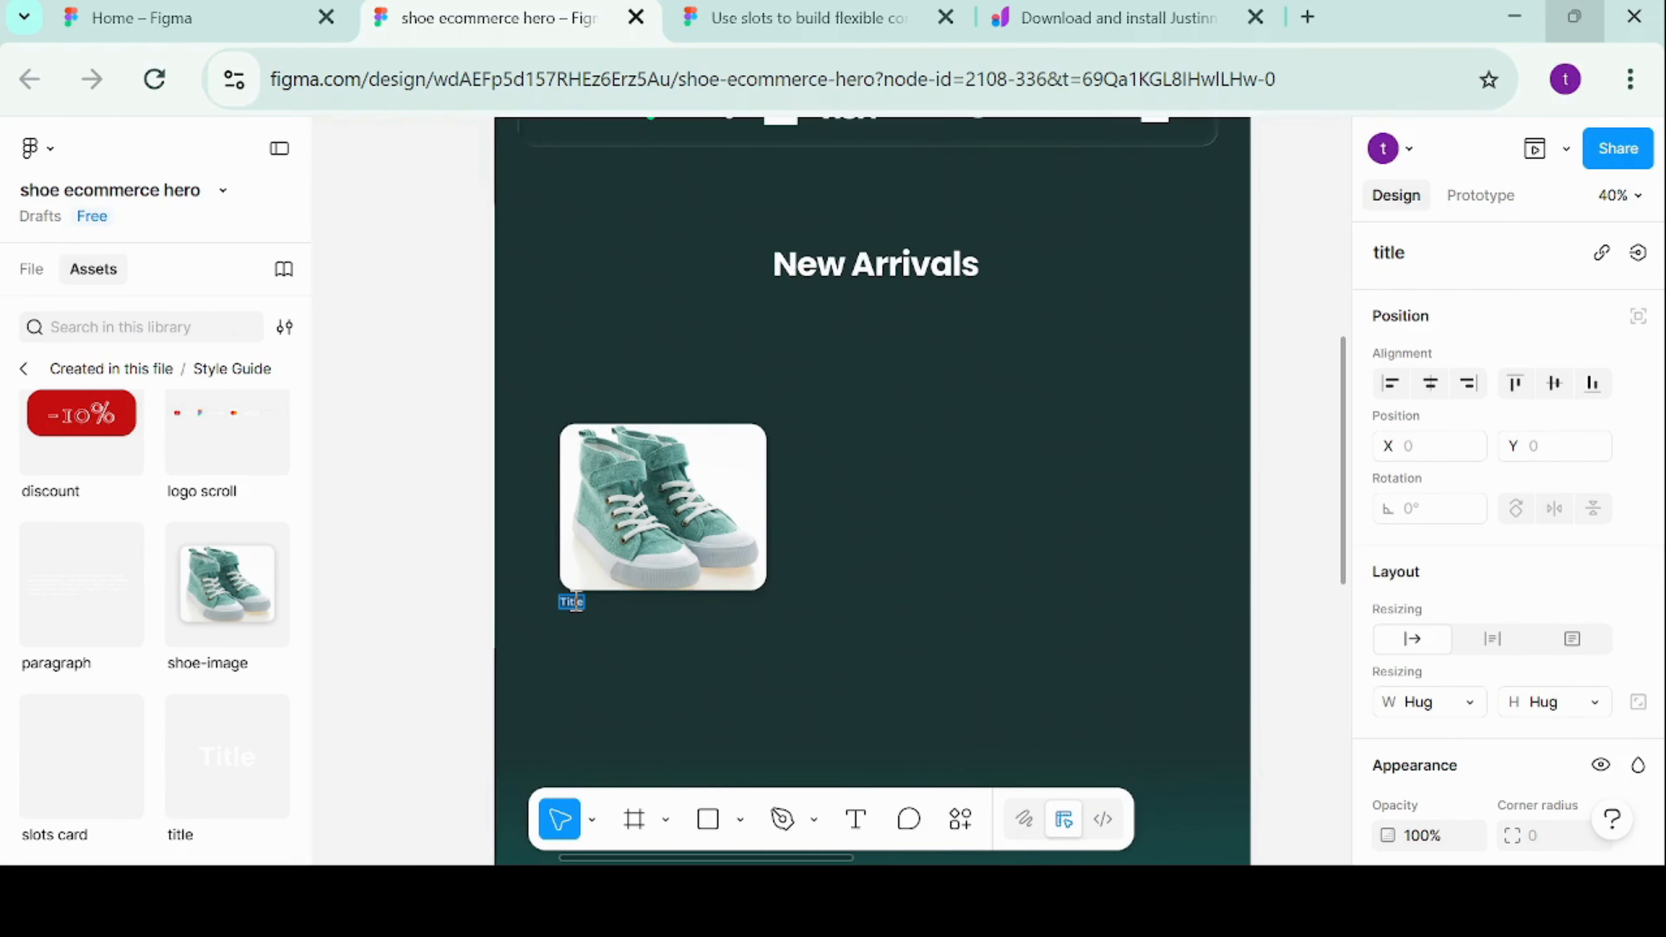
{"action": "type", "text": "Shoe gbengbe kind of shoe"}
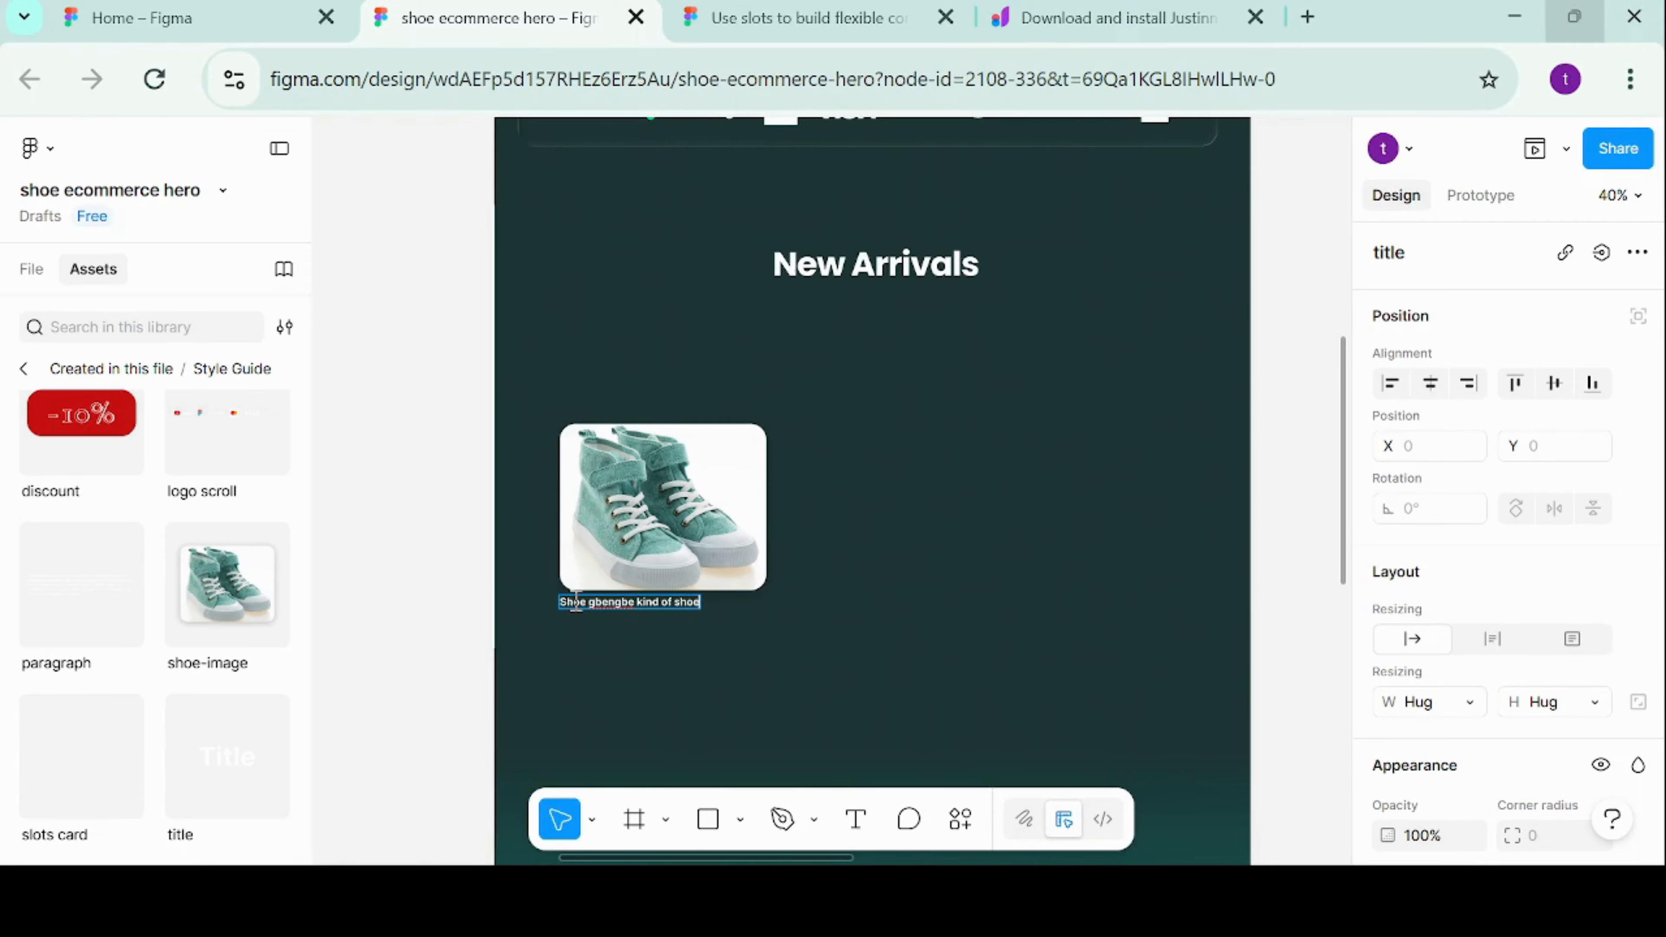
{"action": "key", "text": "Escape"}
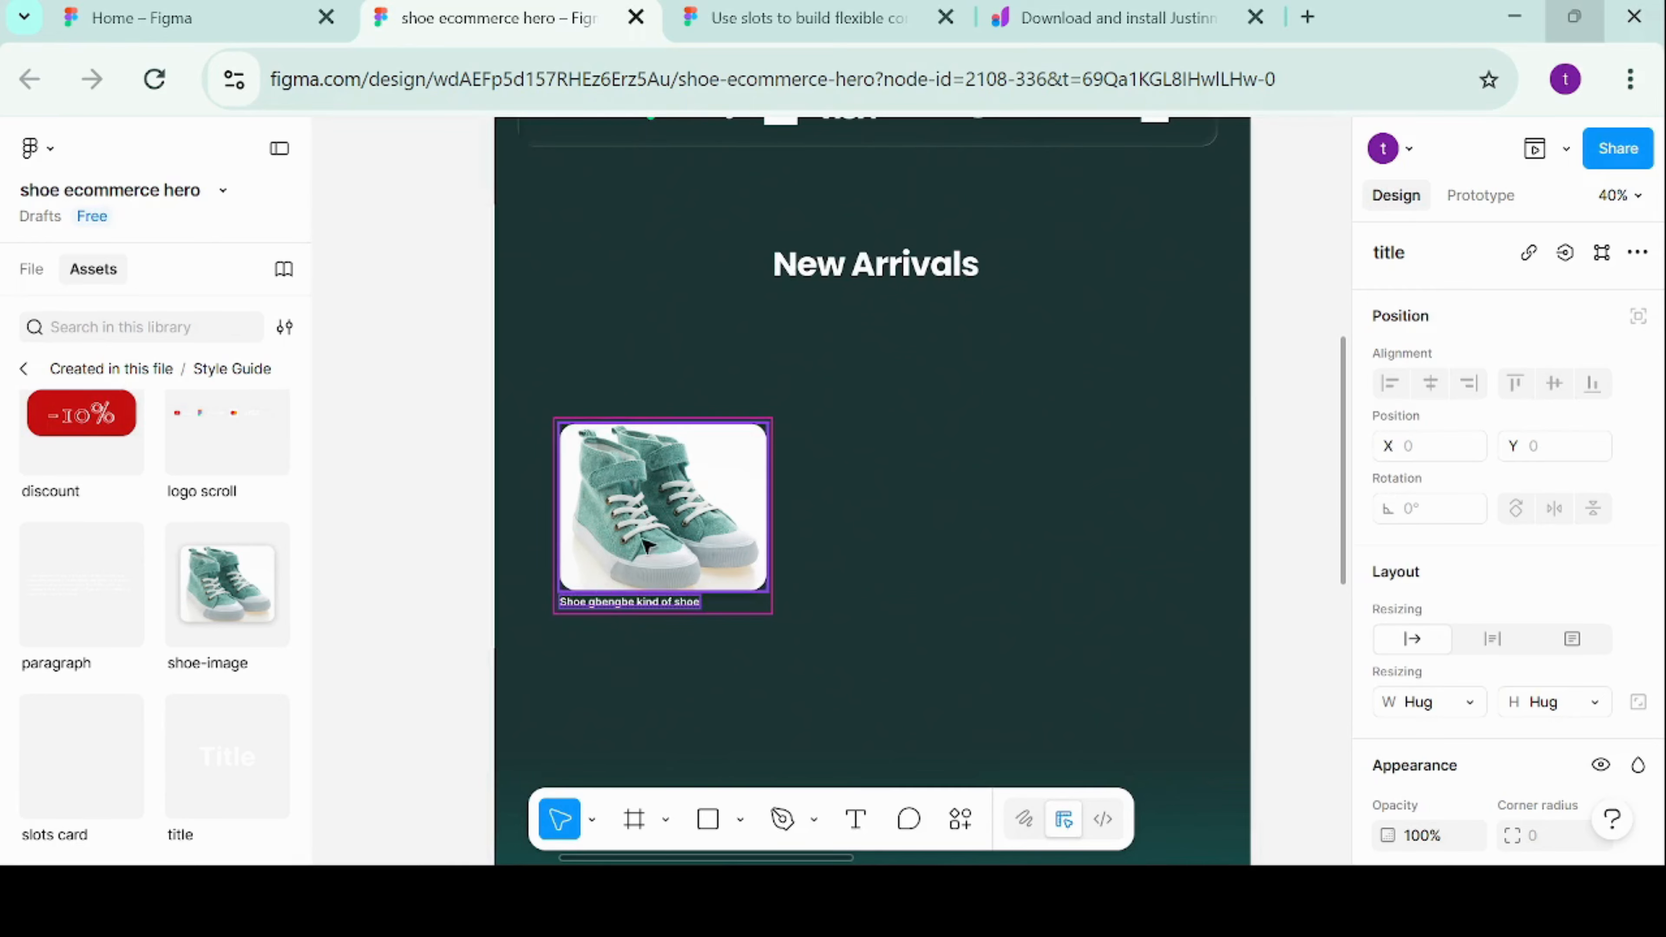
Add a second instance of the Style Guide's title component to the slot, below the shoe name
{"action": "left_click", "coordinate": [746, 601]}
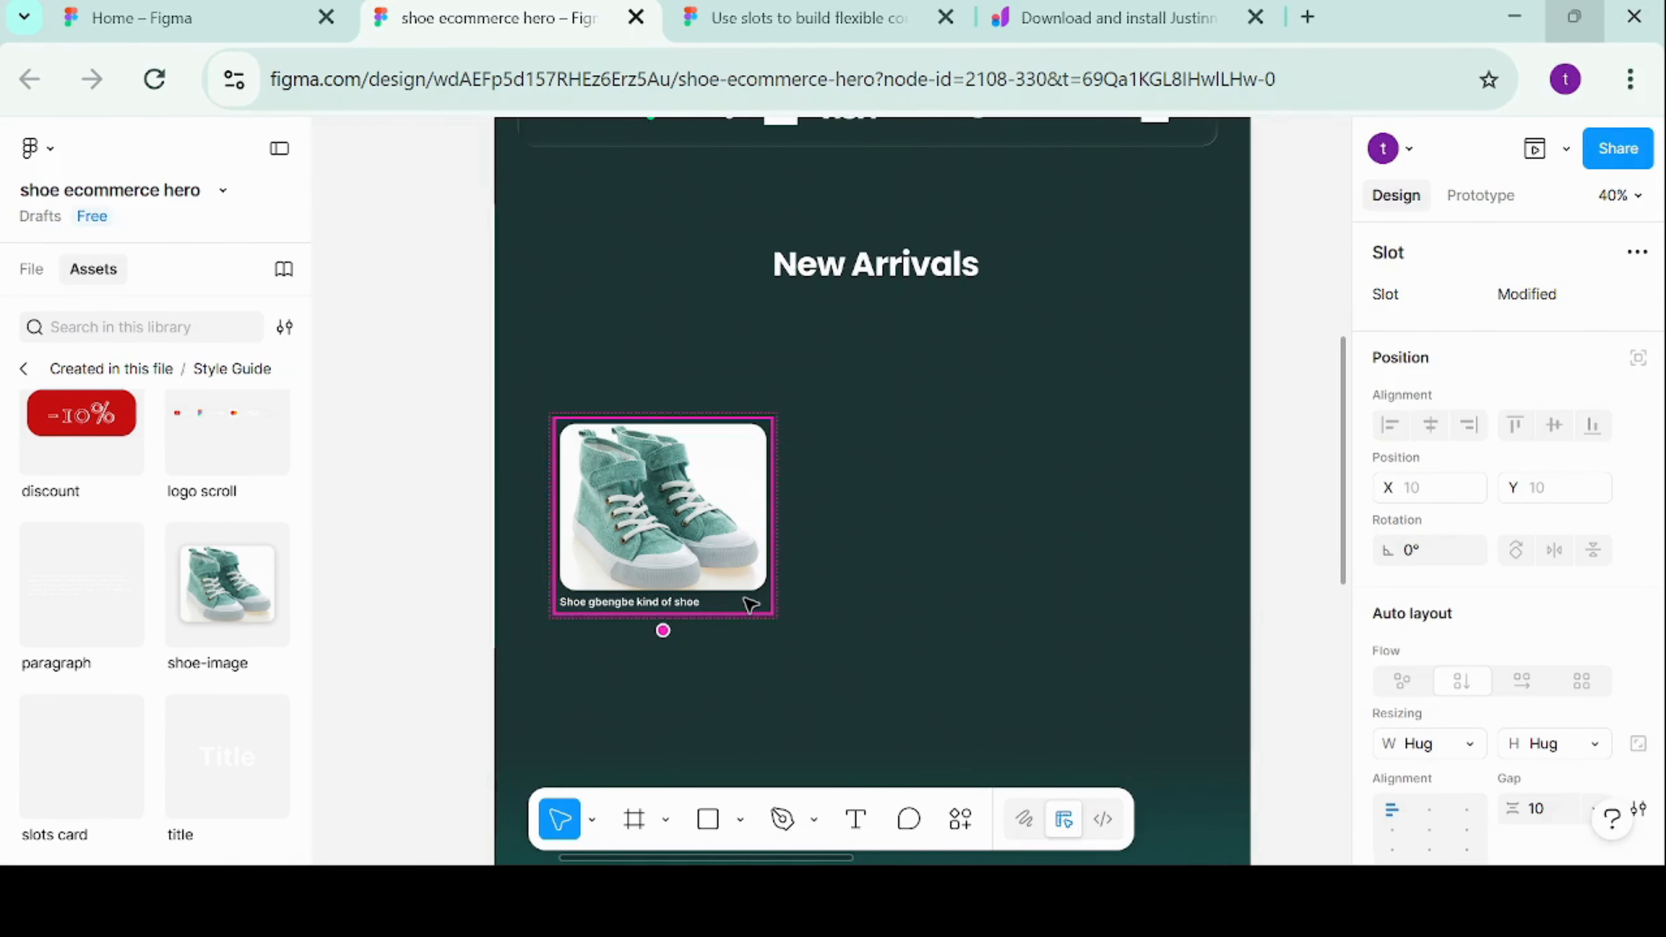
{"action": "left_click", "coordinate": [662, 631]}
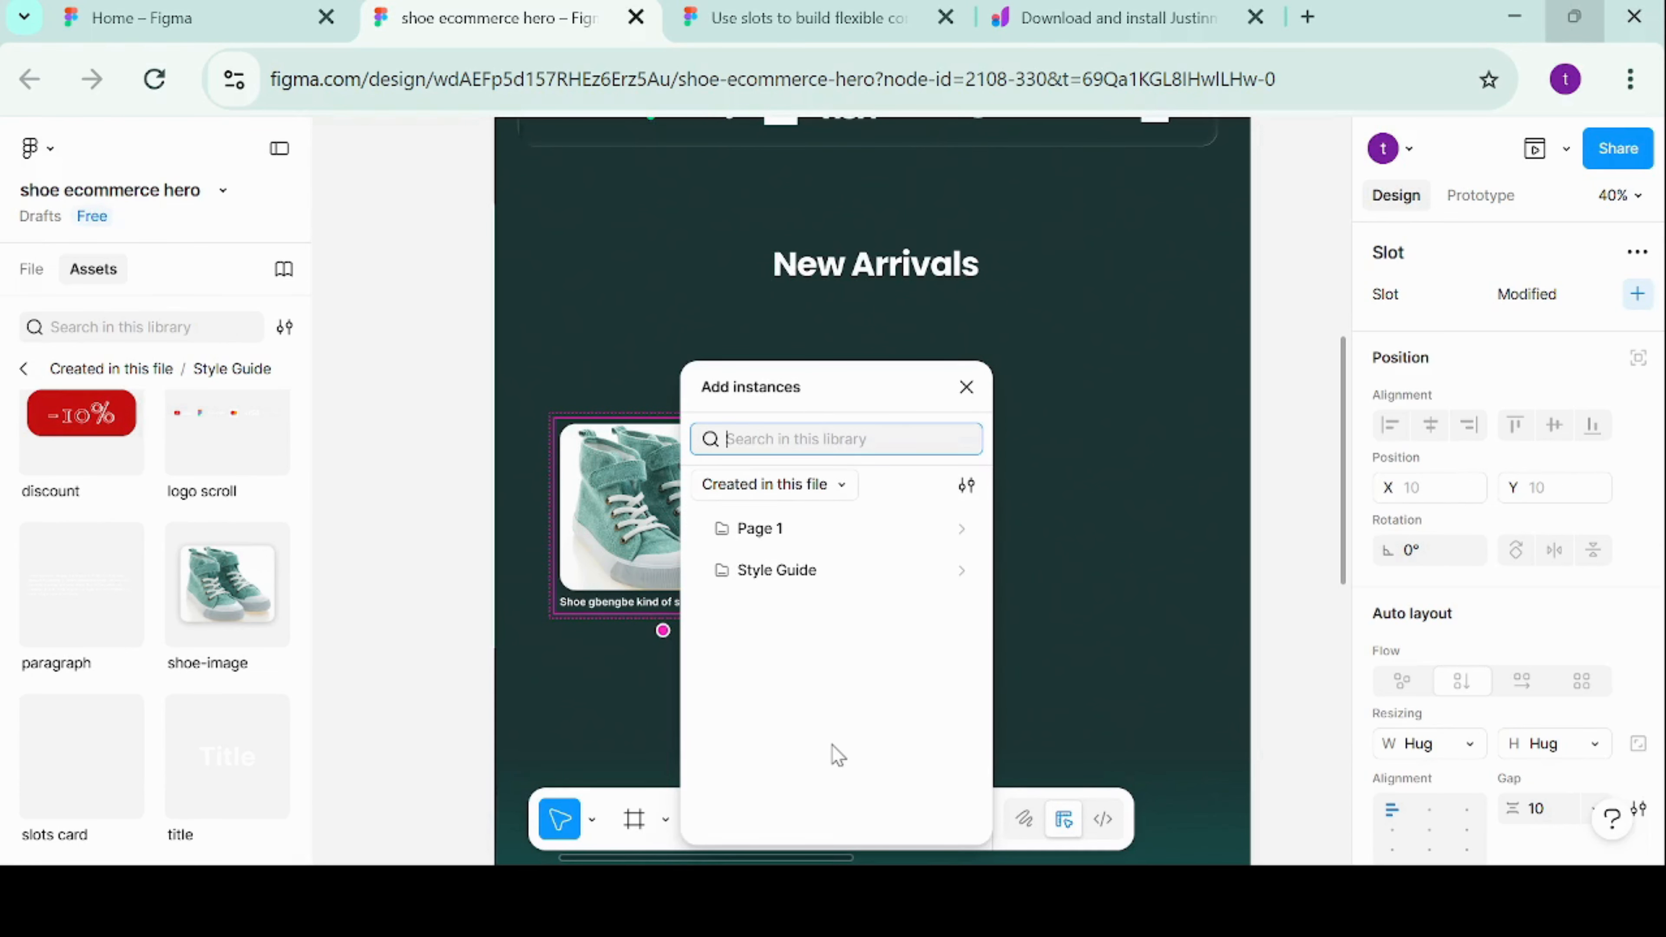
{"action": "left_click", "coordinate": [838, 565]}
{"action": "scroll", "coordinate": [829, 683], "scroll_direction": "down", "scroll_amount": 3}
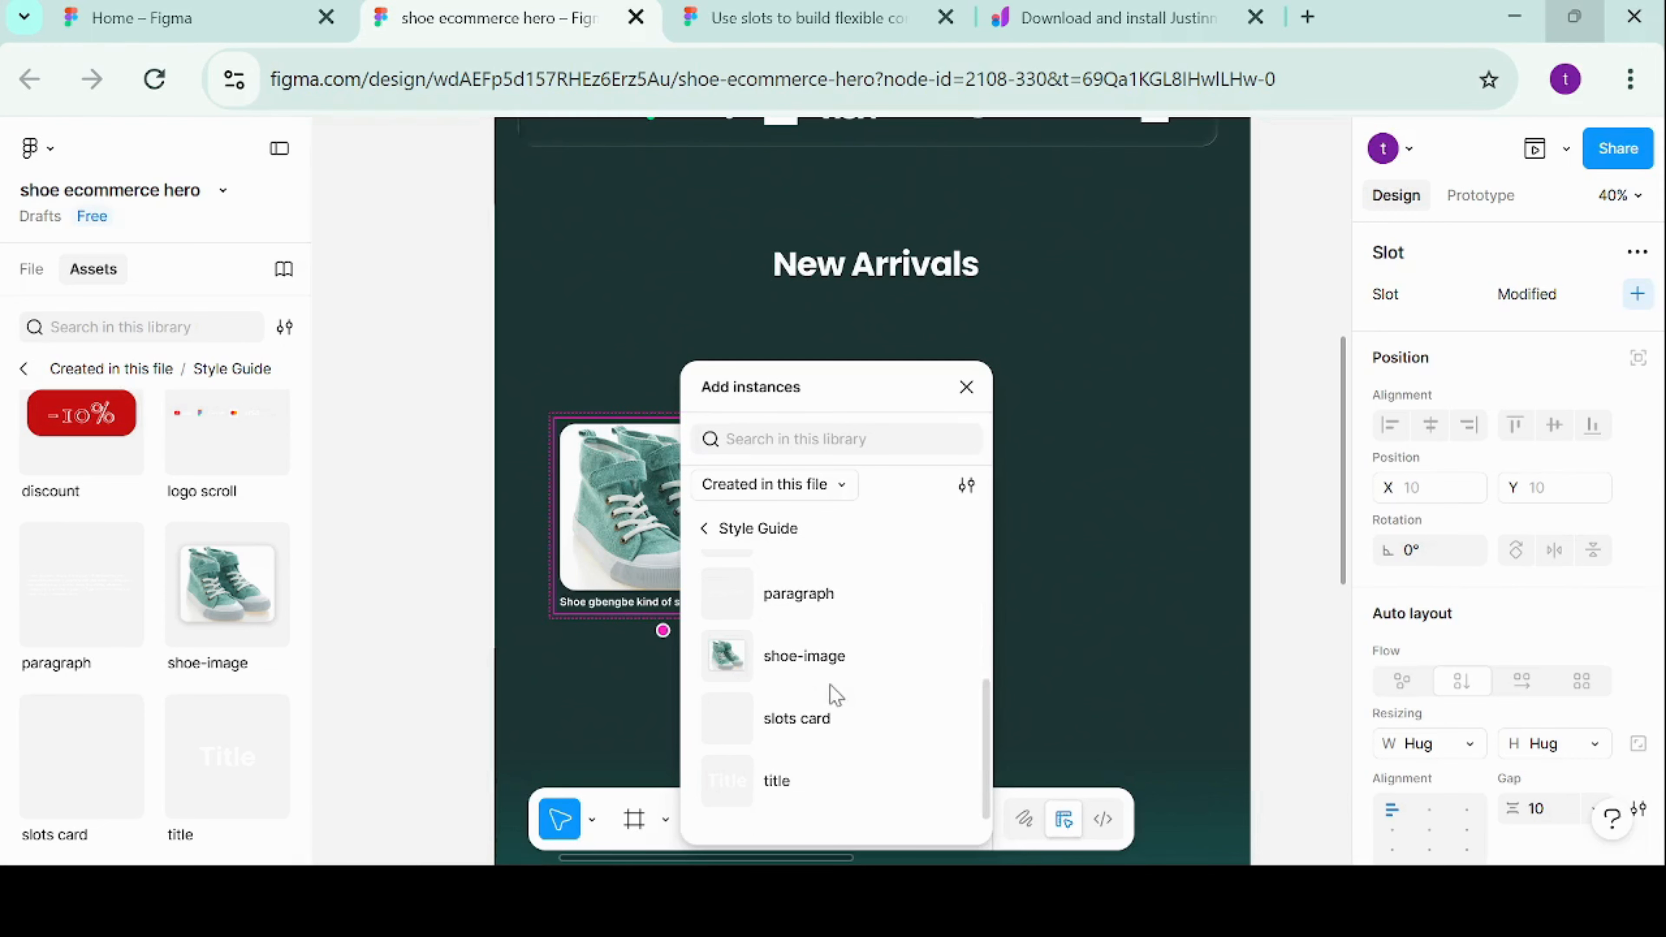
{"action": "left_click", "coordinate": [784, 791]}
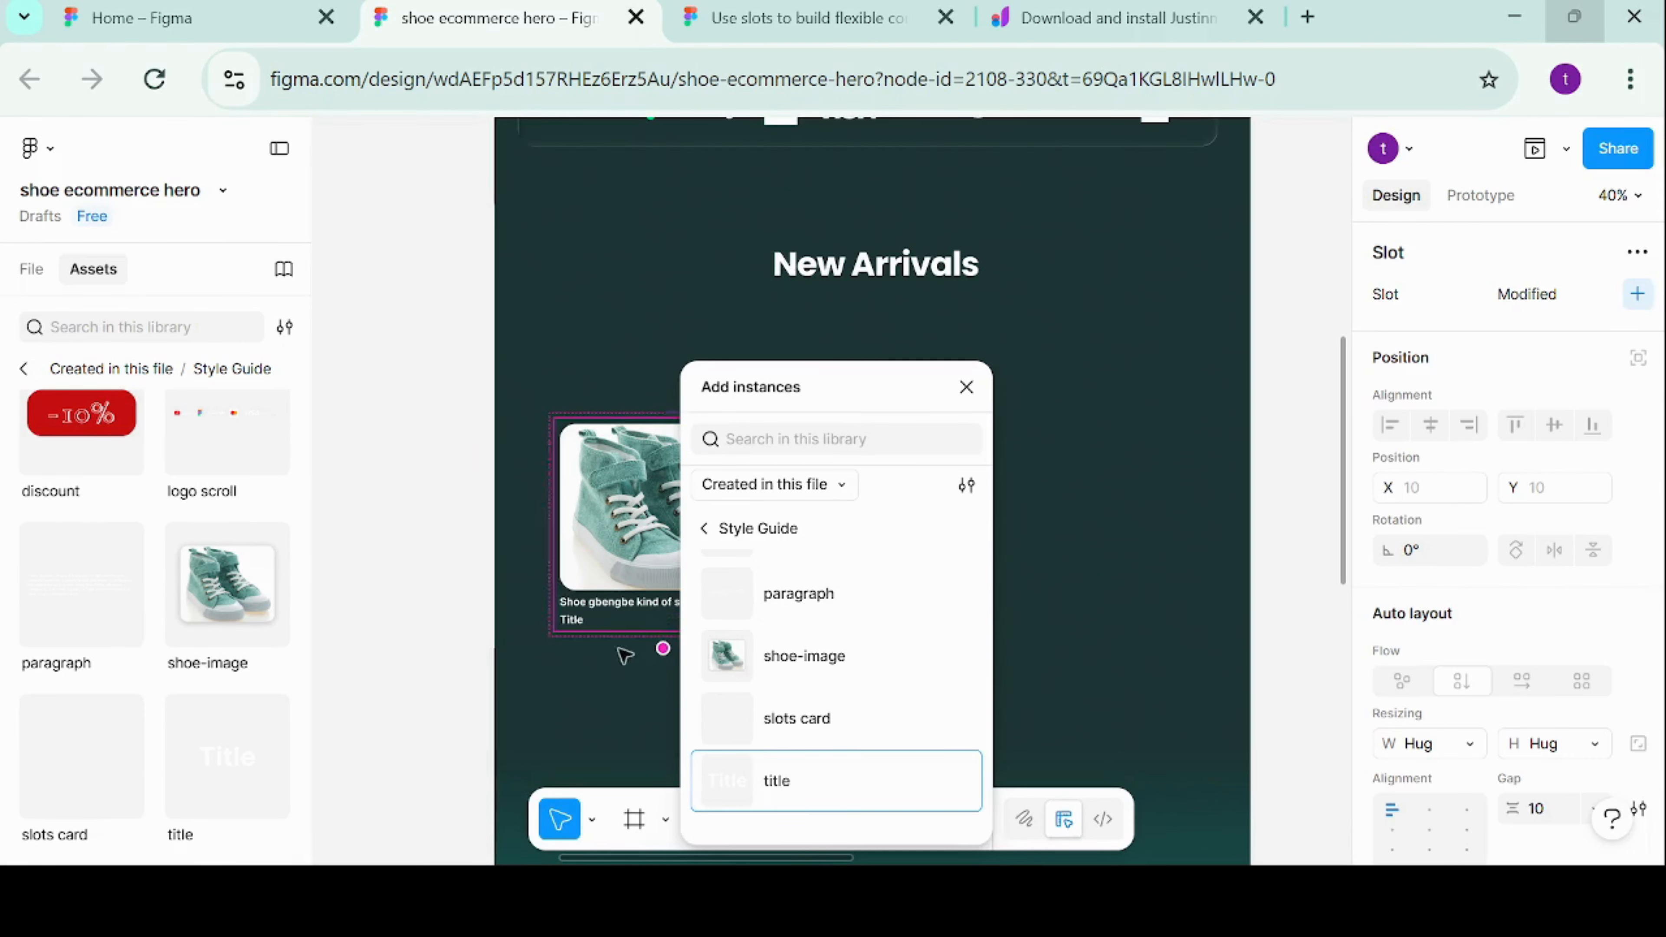
Add an instance of Component 1, the Buy Now button, to the slot below the second title
{"action": "scroll", "coordinate": [766, 650], "scroll_direction": "up", "scroll_amount": 3}
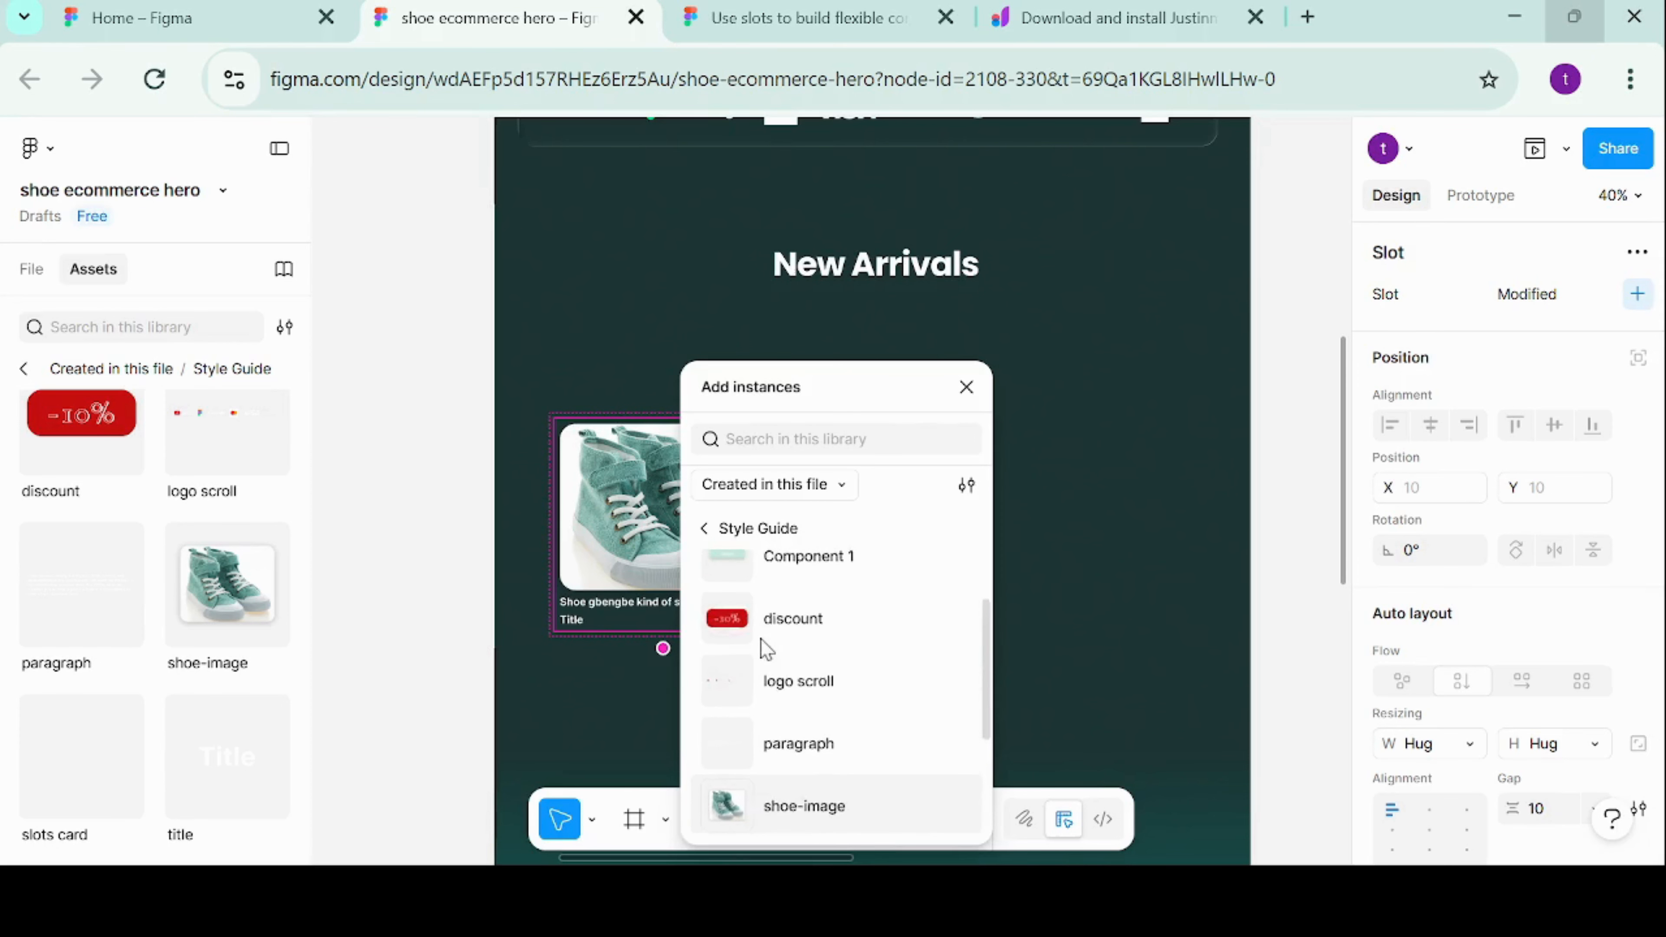
{"action": "scroll", "coordinate": [765, 646], "scroll_direction": "up", "scroll_amount": 2}
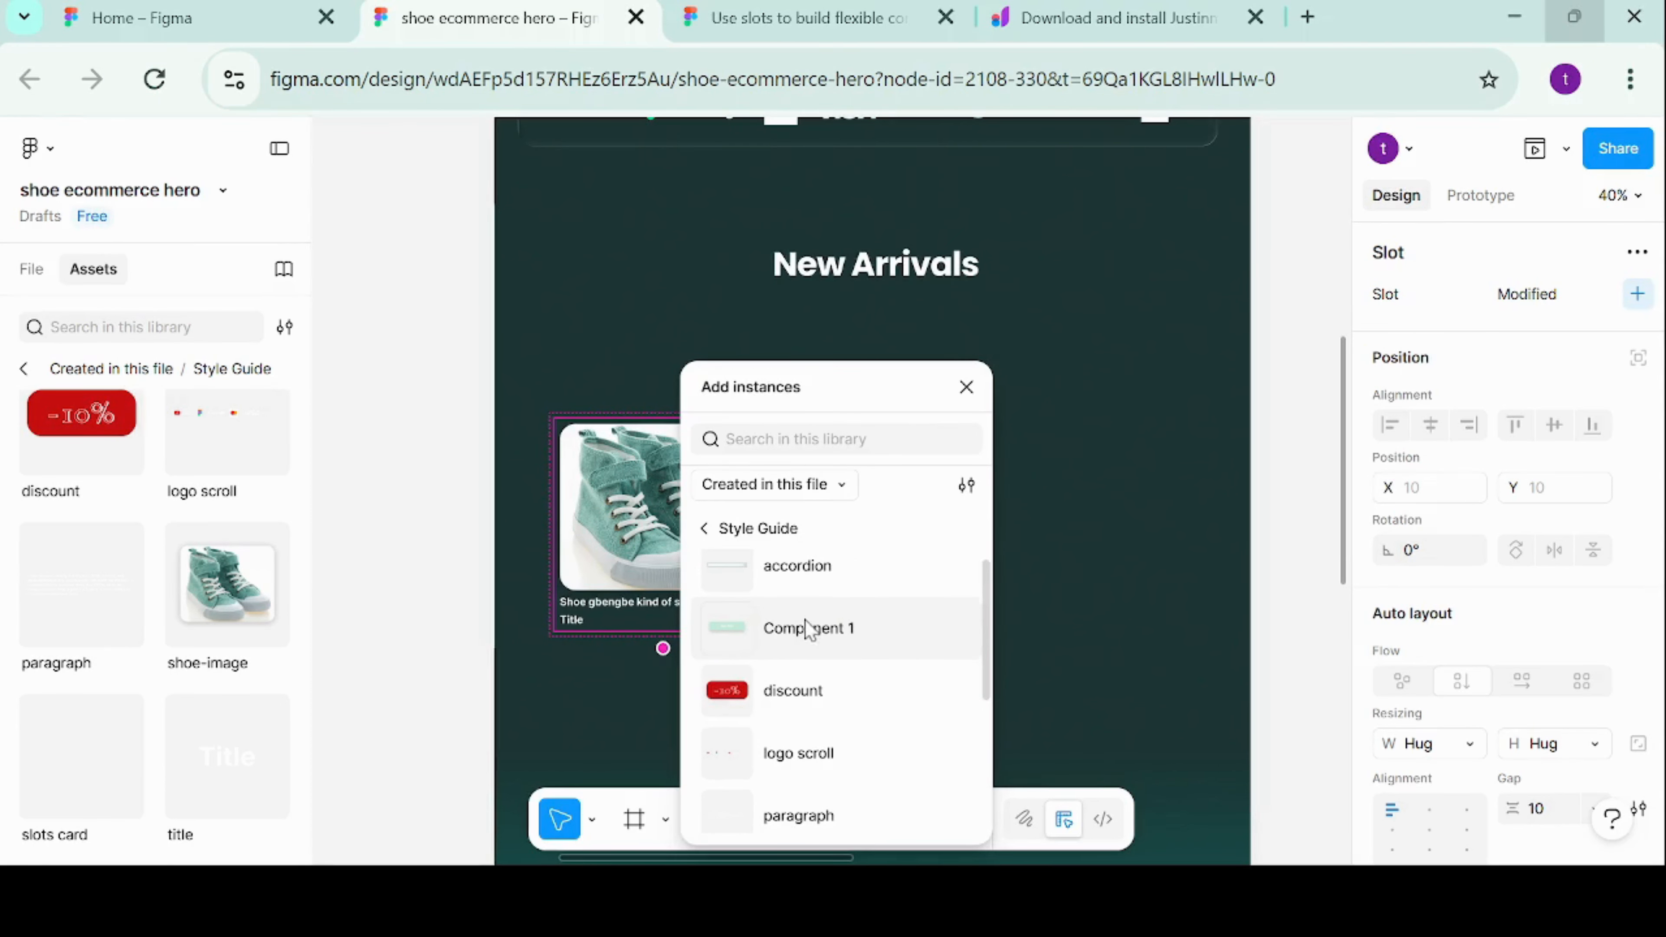
{"action": "left_click", "coordinate": [820, 637]}
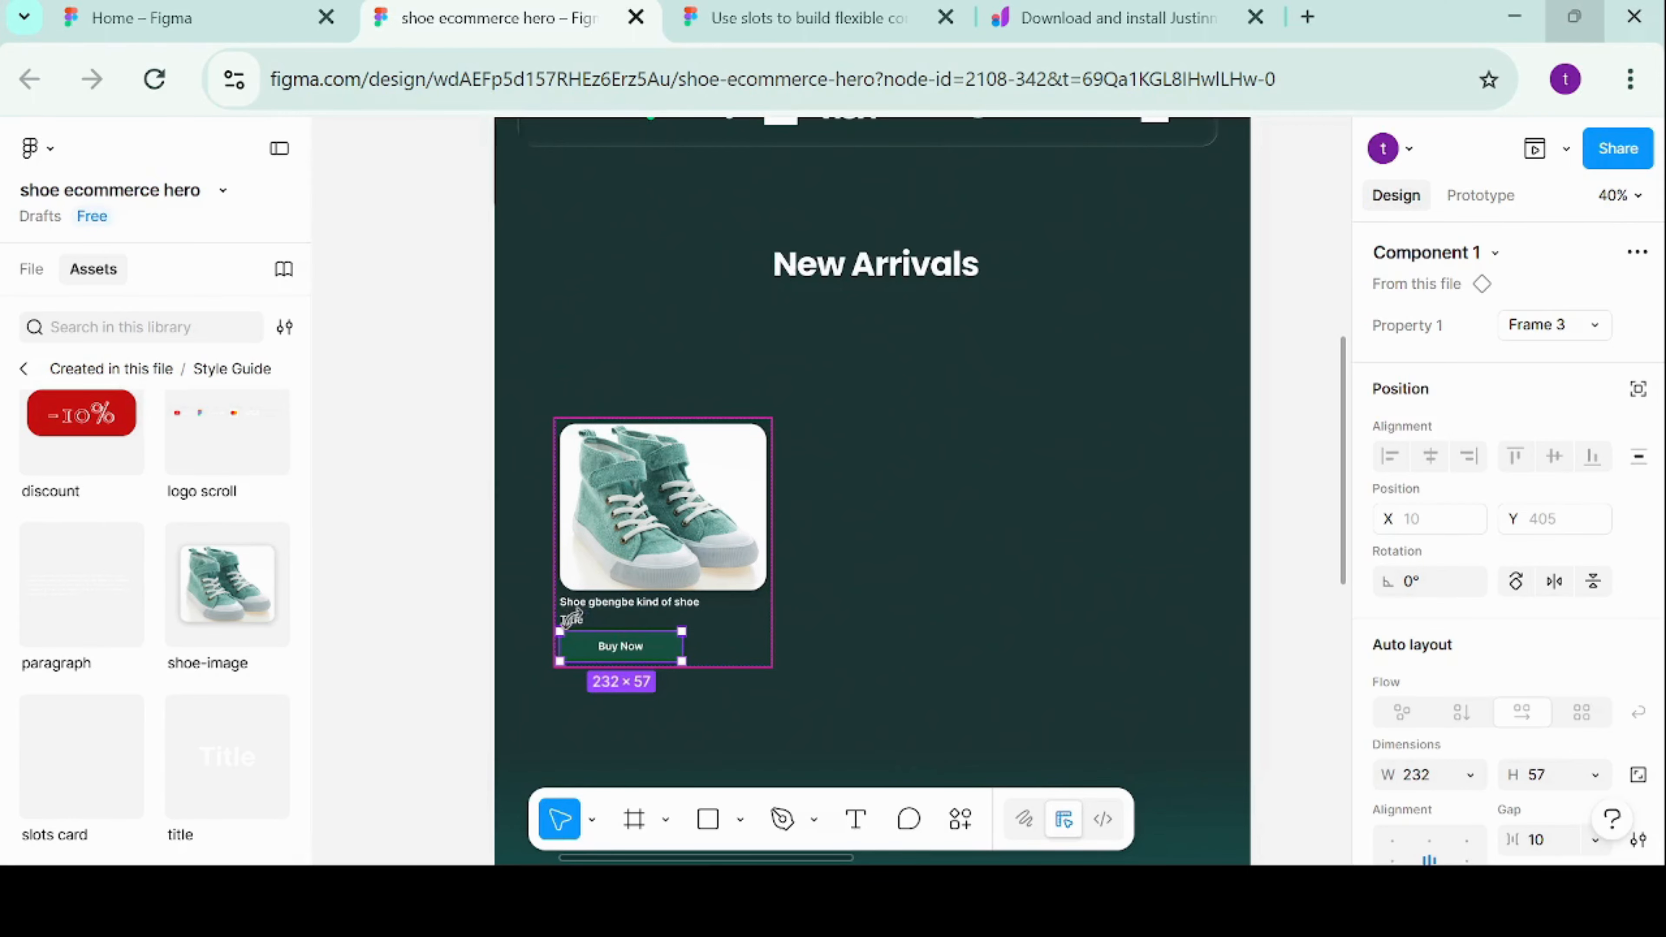
Replace the second title's text, between the shoe name and the Buy Now button, with the price #40,000
{"action": "mouse_move", "coordinate": [565, 624]}
{"action": "left_mouse_down"}
{"action": "mouse_move", "coordinate": [597, 617]}
{"action": "mouse_move", "coordinate": [577, 614]}
{"action": "left_mouse_up"}
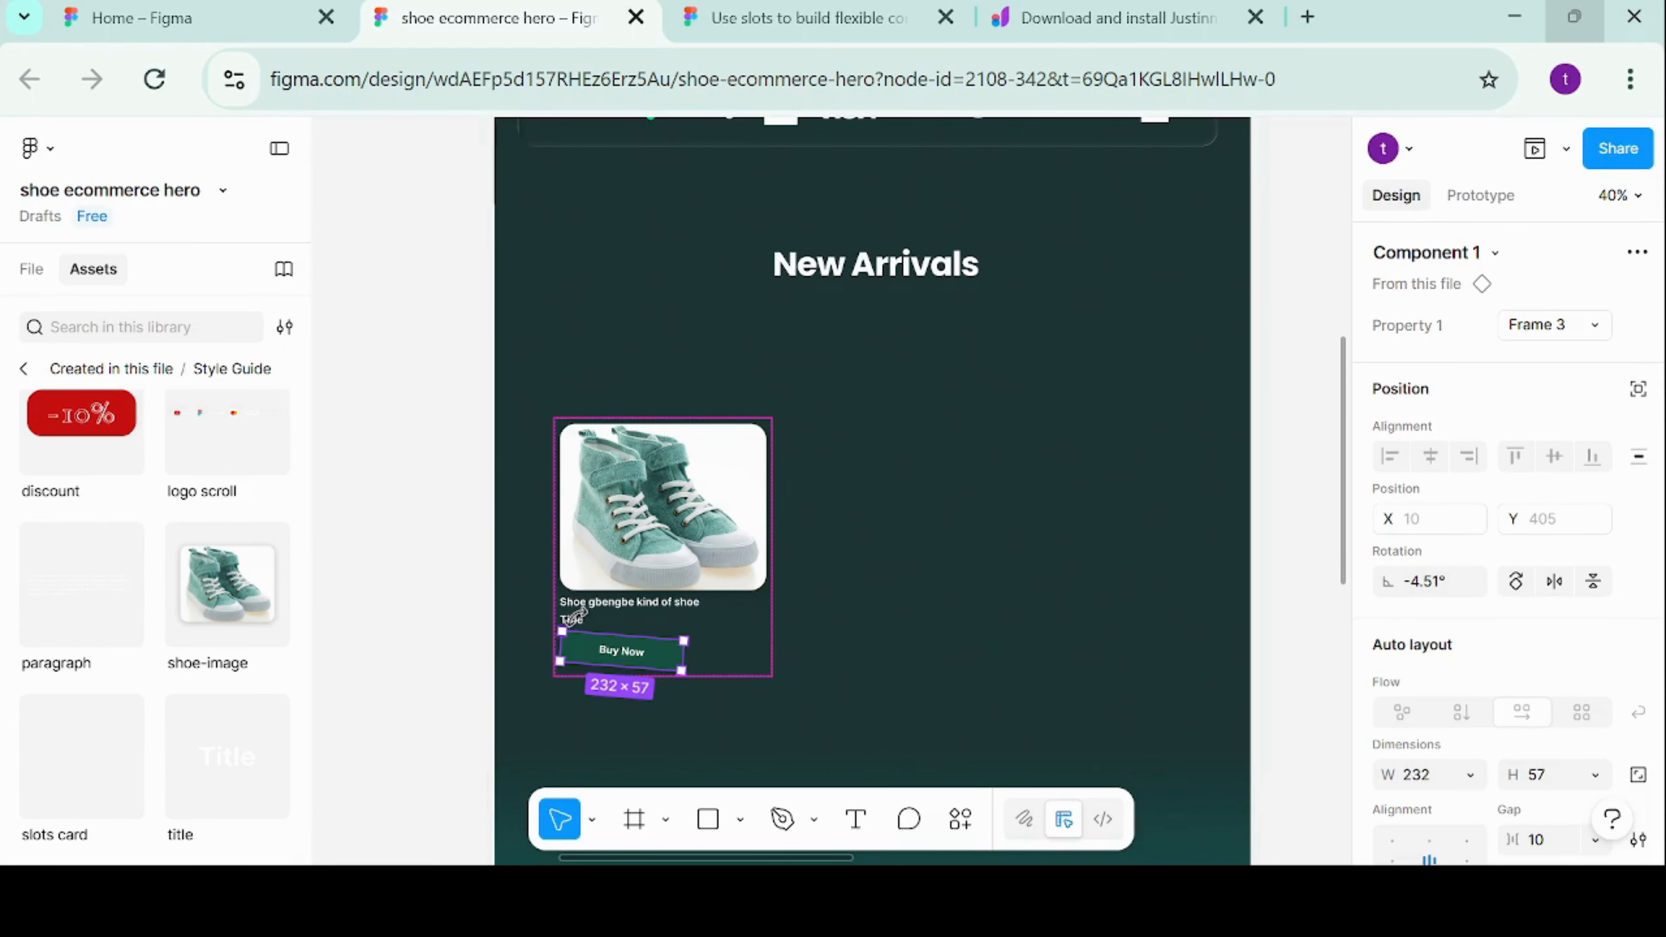
{"action": "left_click", "coordinate": [572, 620]}
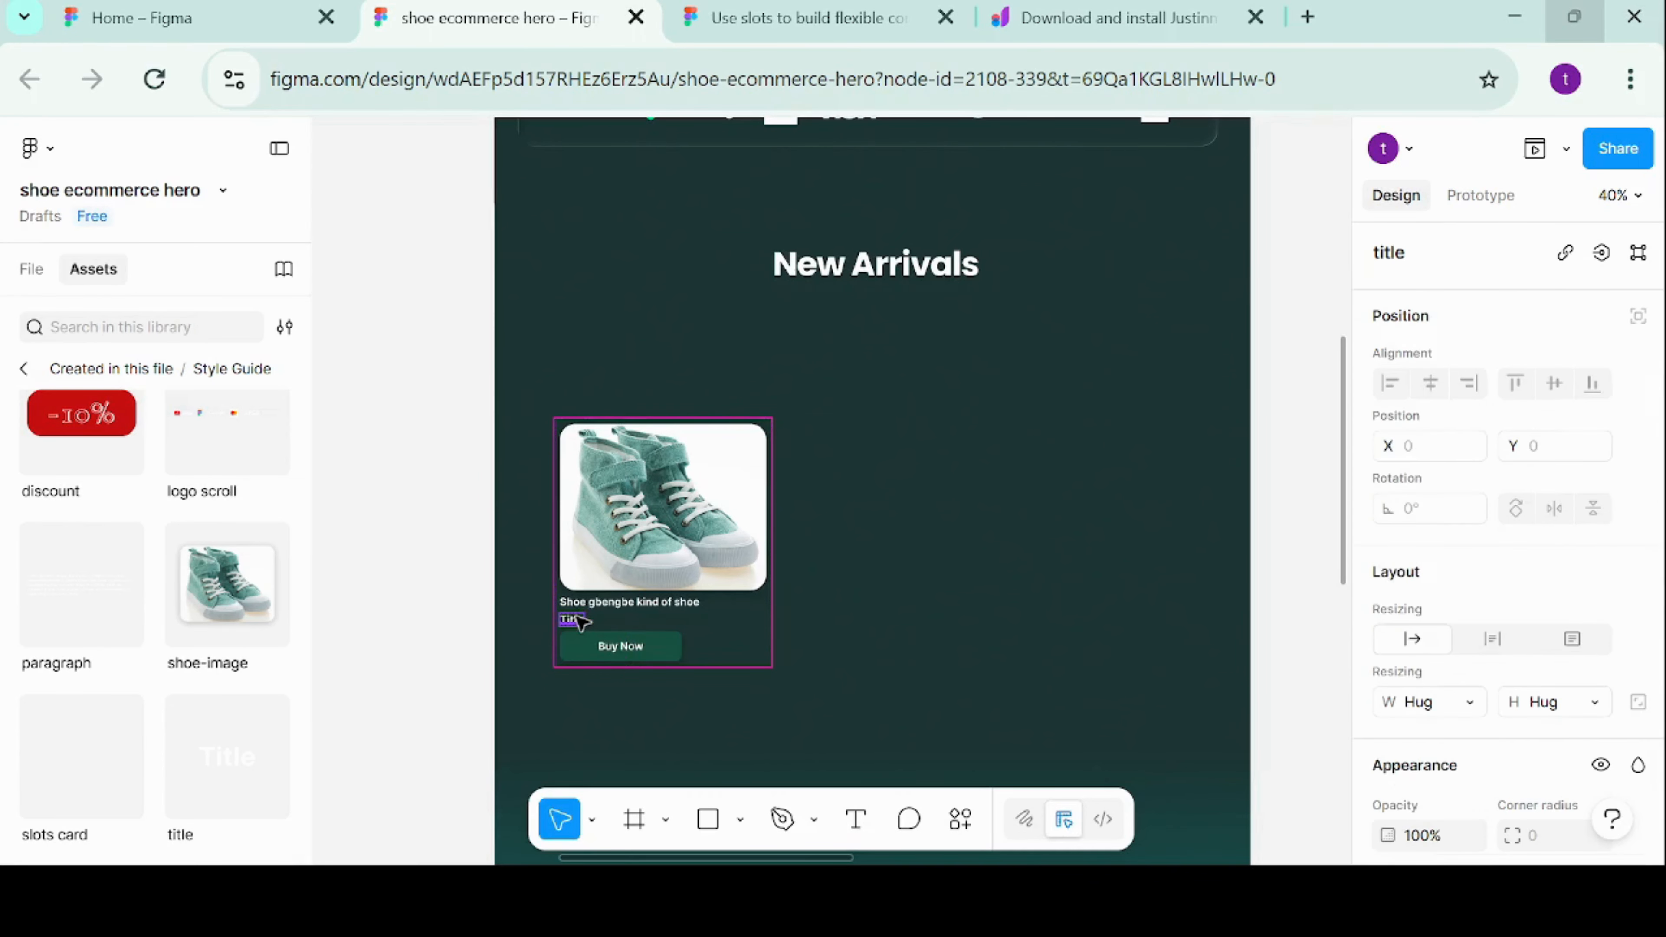
{"action": "double_click", "coordinate": [577, 620]}
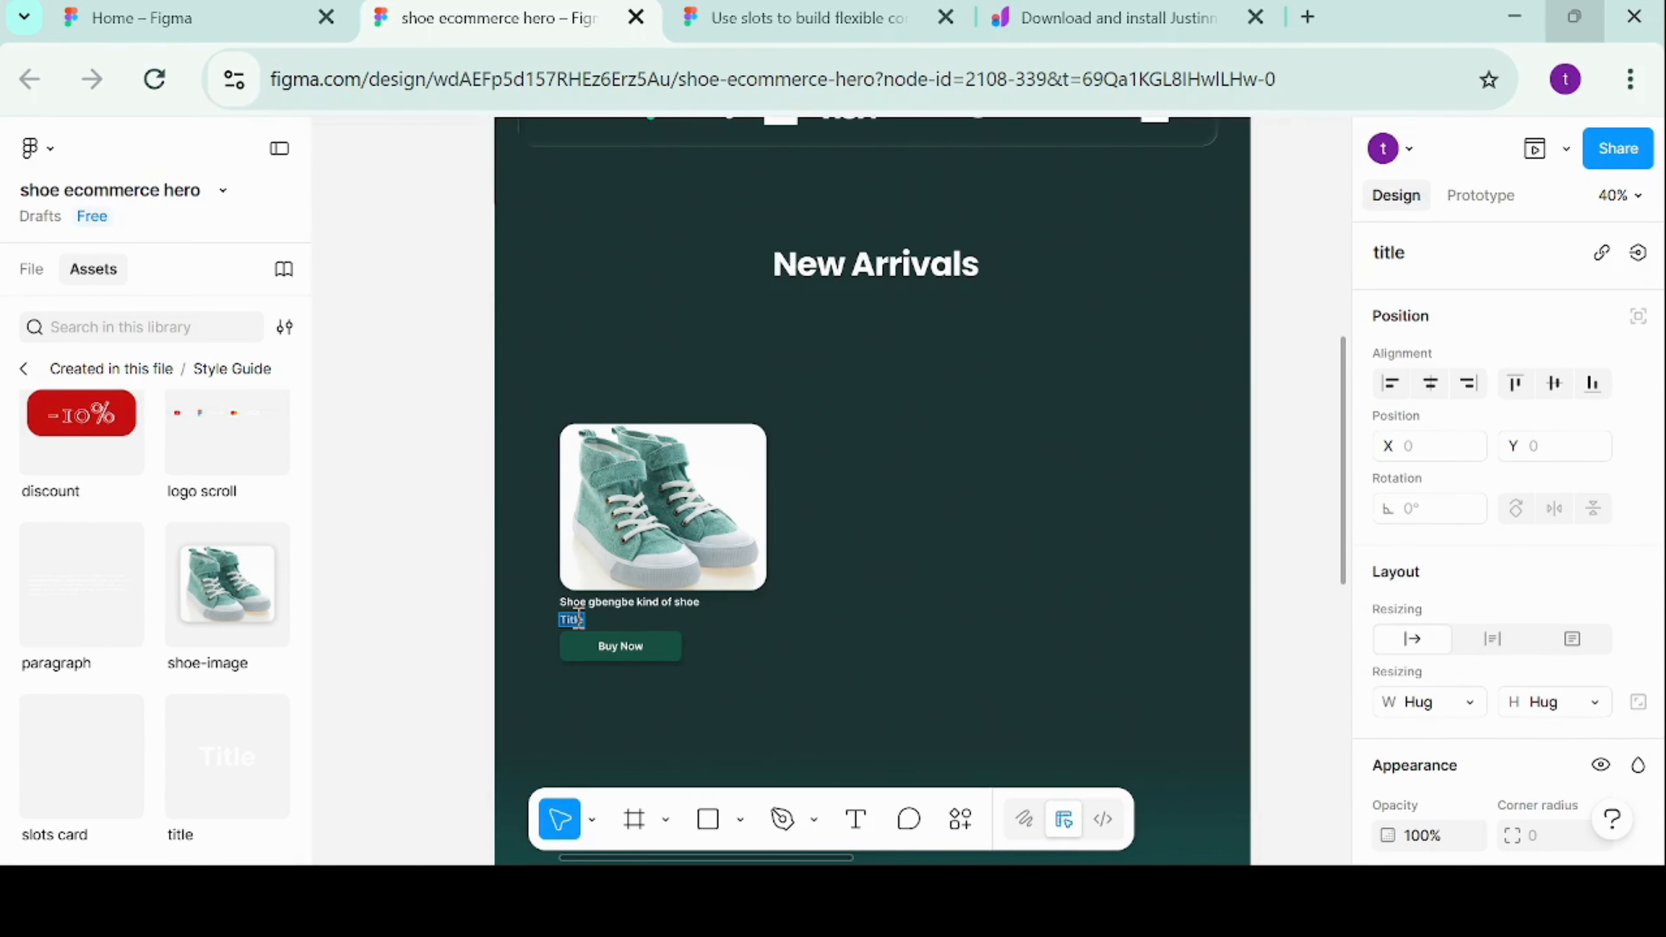
{"action": "type", "text": "M"}
{"action": "type", "text": "40"}
{"action": "left_click", "coordinate": [791, 664]}
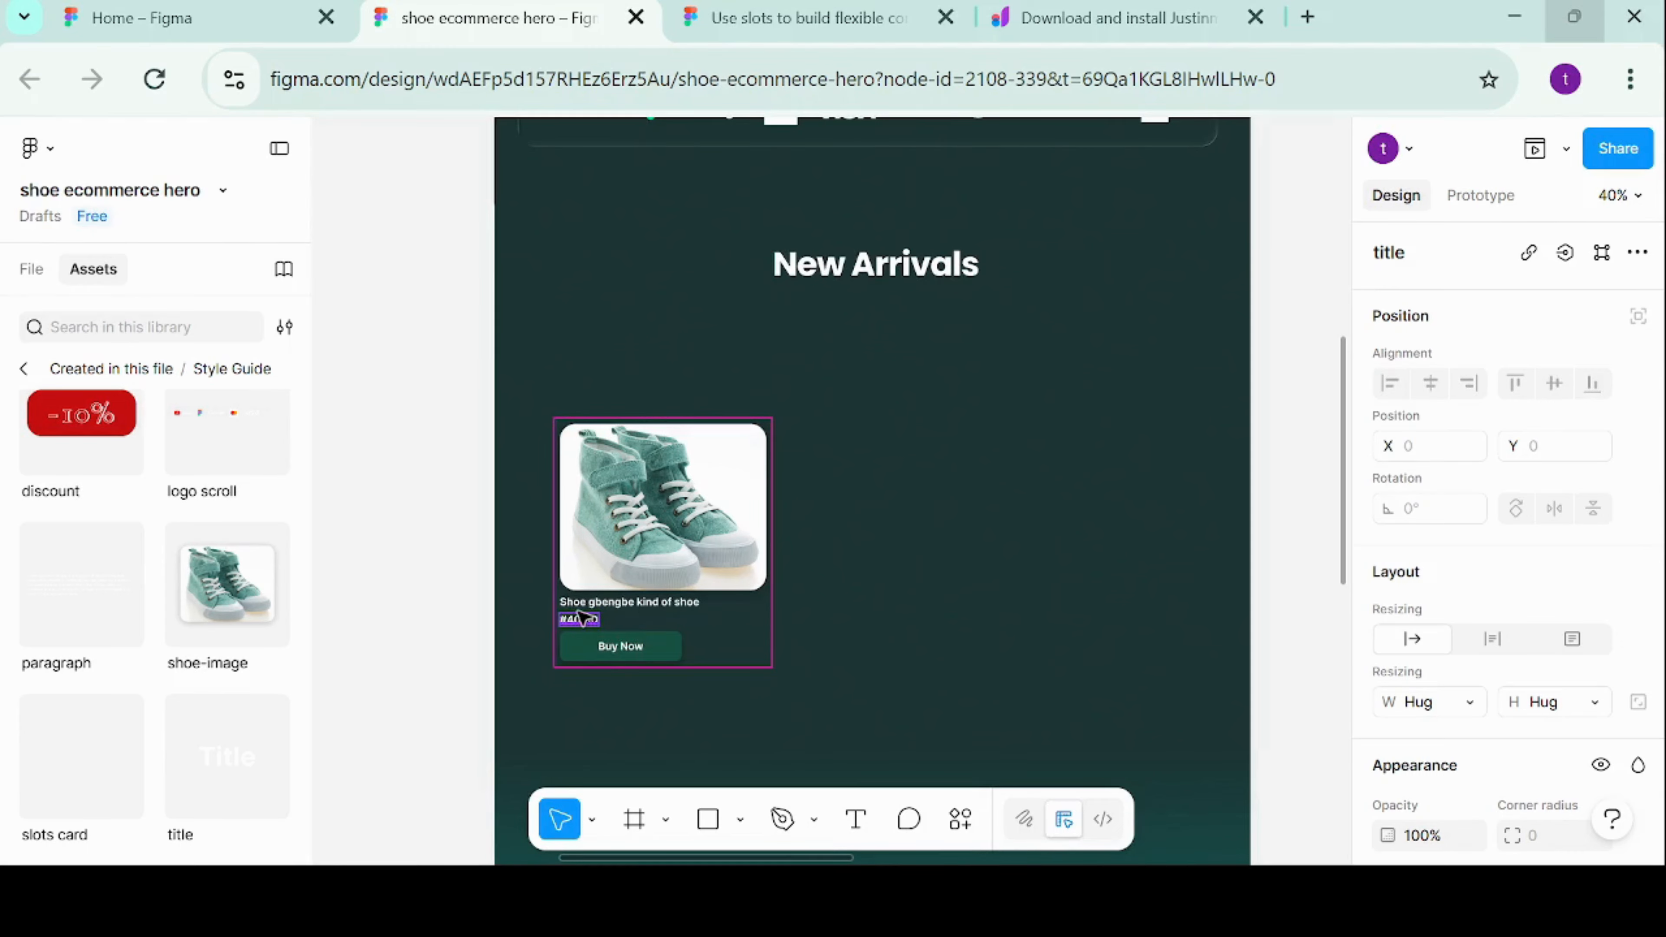
{"action": "double_click", "coordinate": [581, 623]}
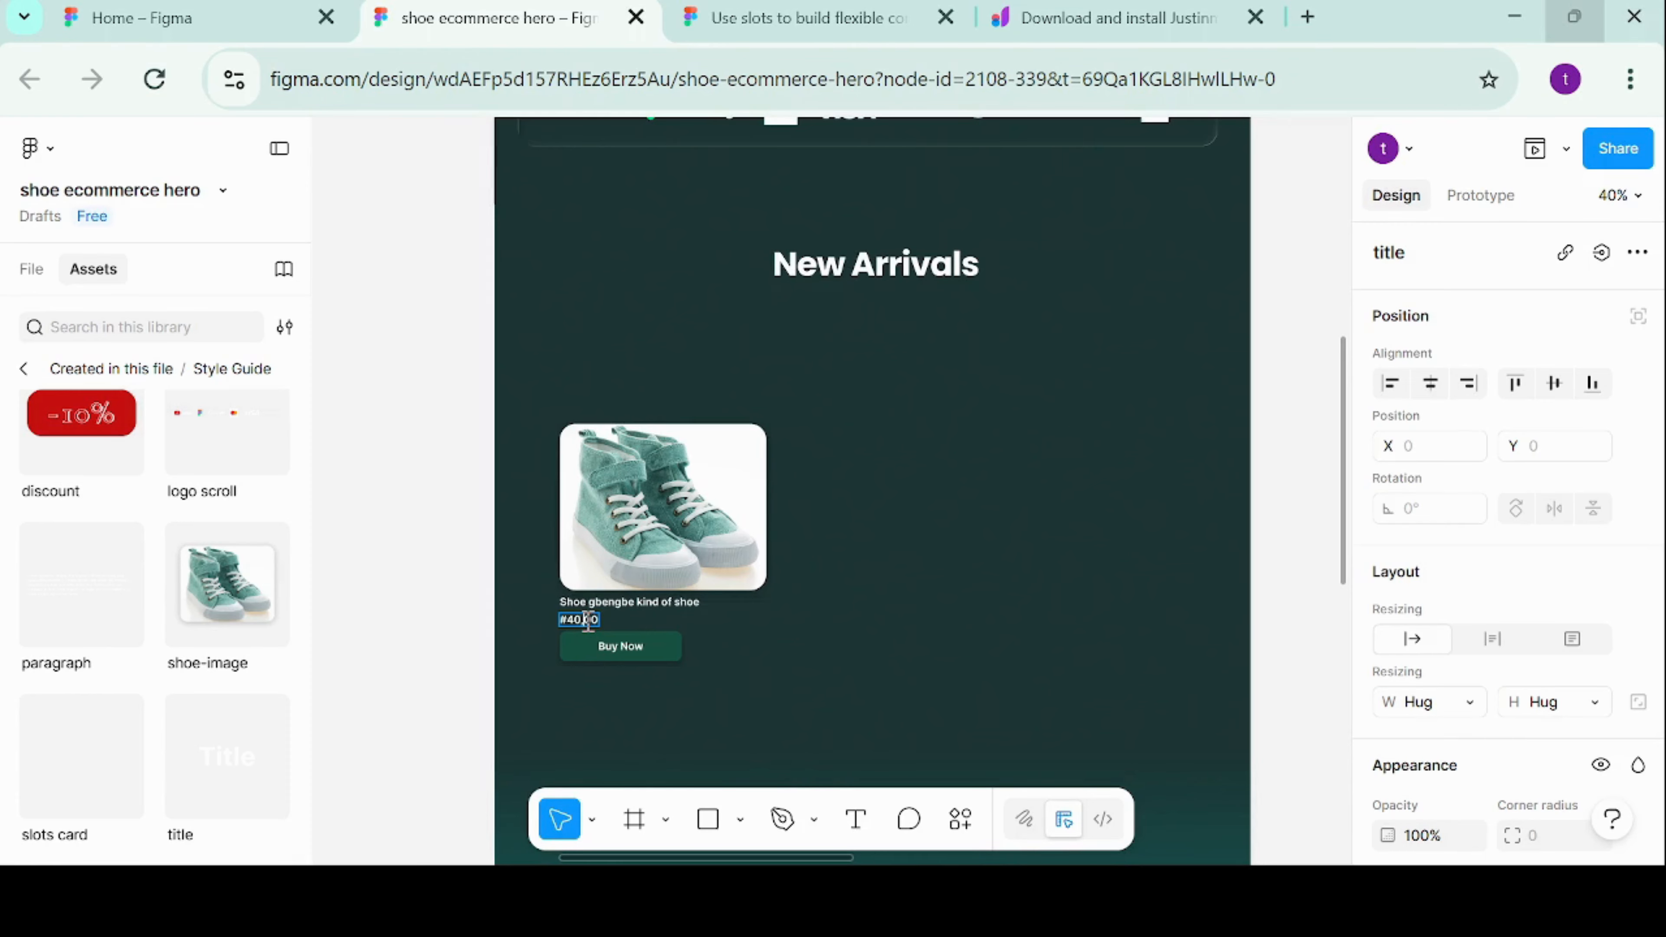
{"action": "type", "text": "0"}
Change the price text's fill to the light orange tone E1A38E
{"action": "scroll", "coordinate": [1502, 688], "scroll_direction": "down", "scroll_amount": 5}
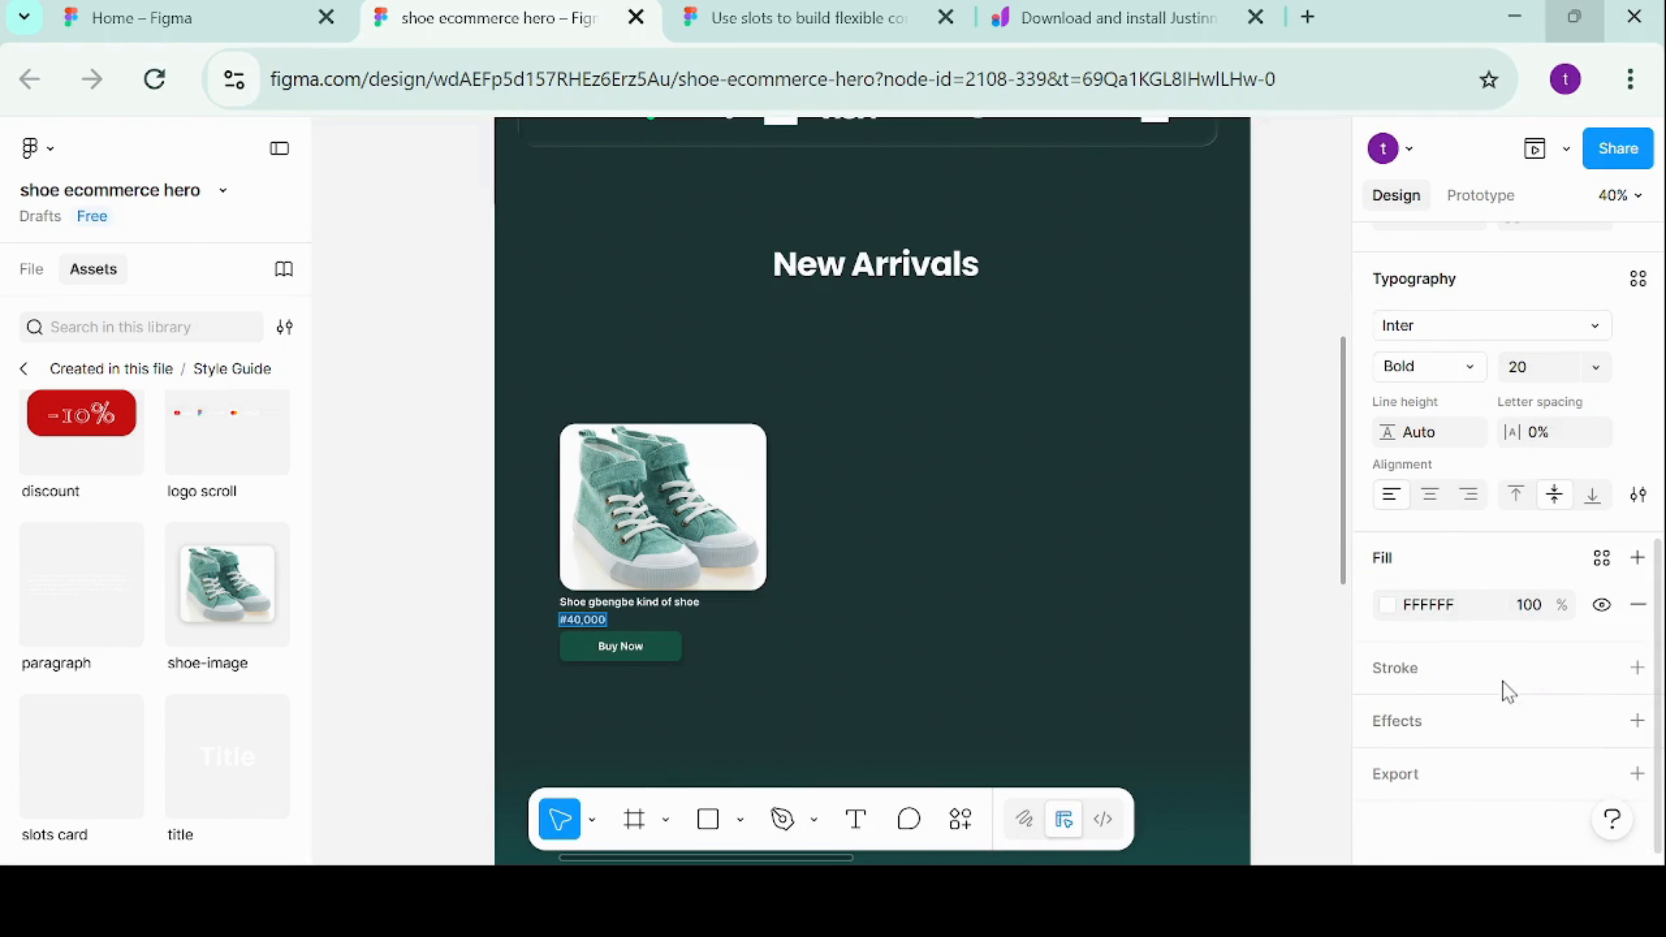
{"action": "left_click", "coordinate": [1388, 607]}
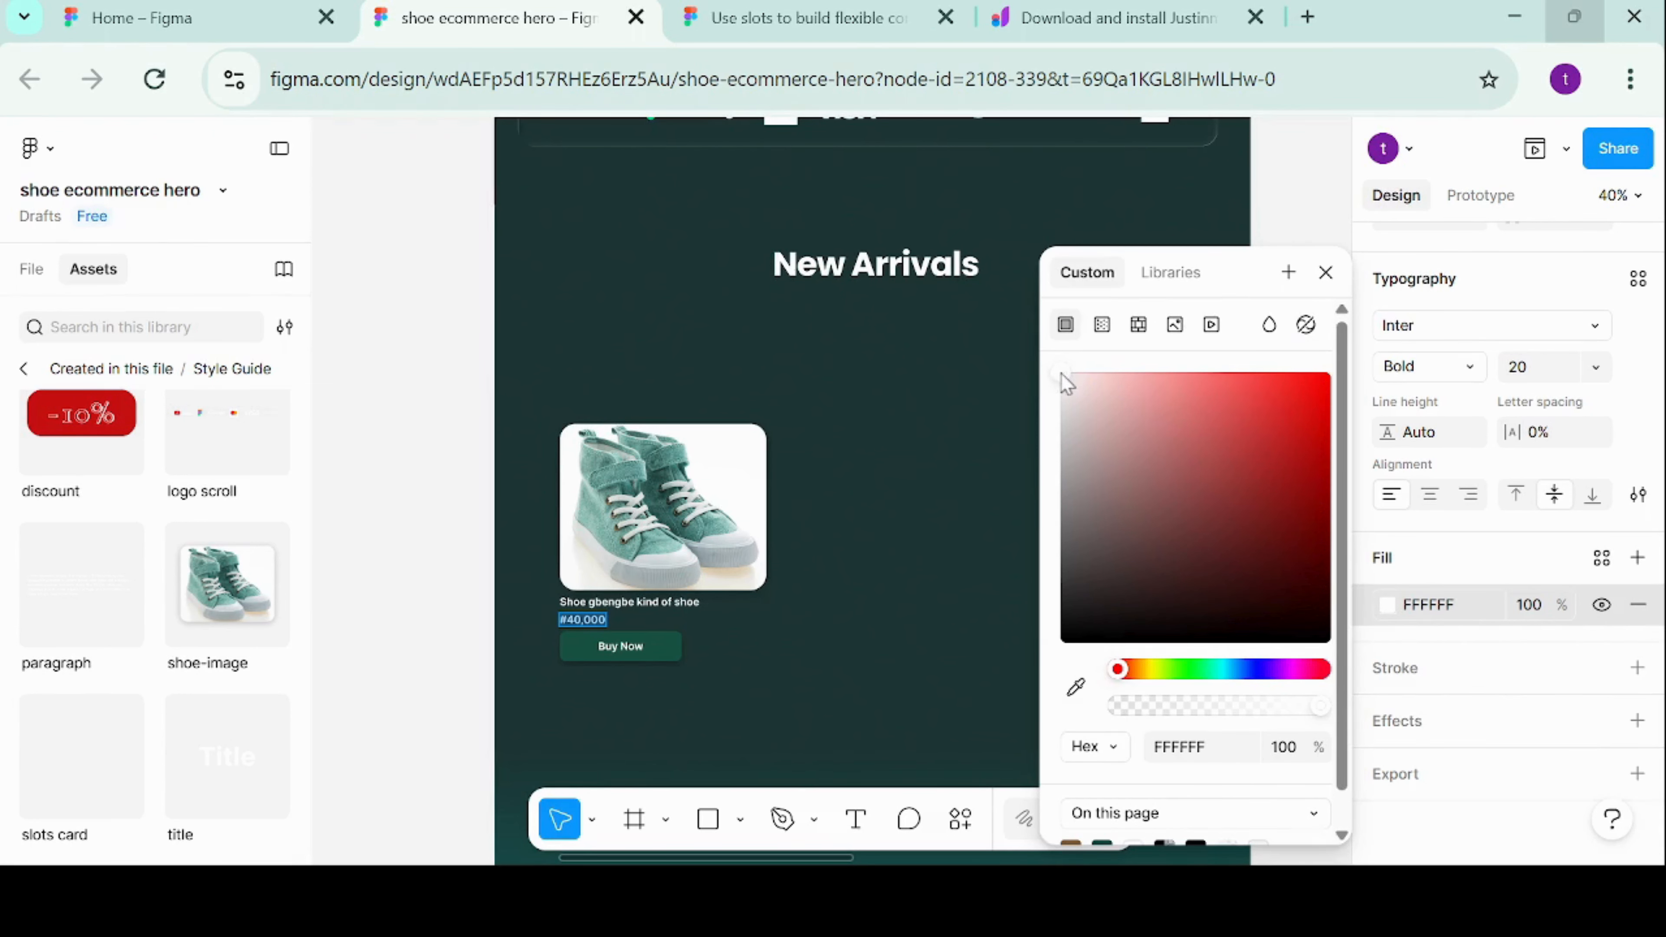
{"action": "scroll", "coordinate": [1170, 605], "scroll_direction": "down", "scroll_amount": 1}
{"action": "left_click", "coordinate": [1171, 611]}
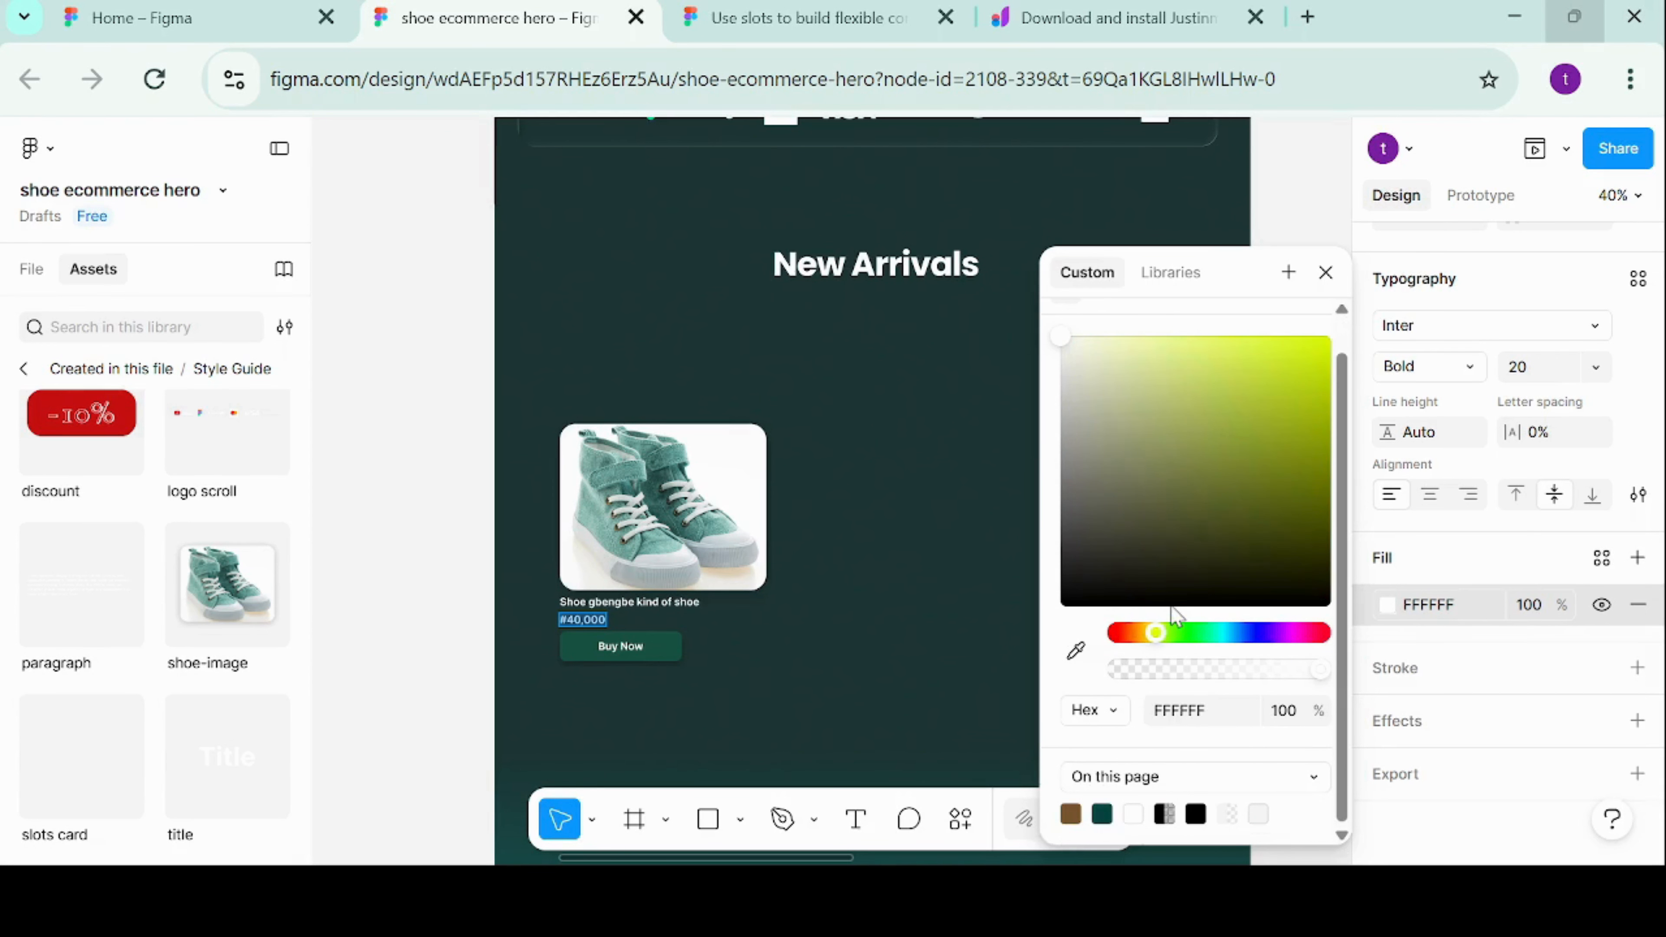
{"action": "scroll", "coordinate": [1081, 423], "scroll_direction": "up", "scroll_amount": 1}
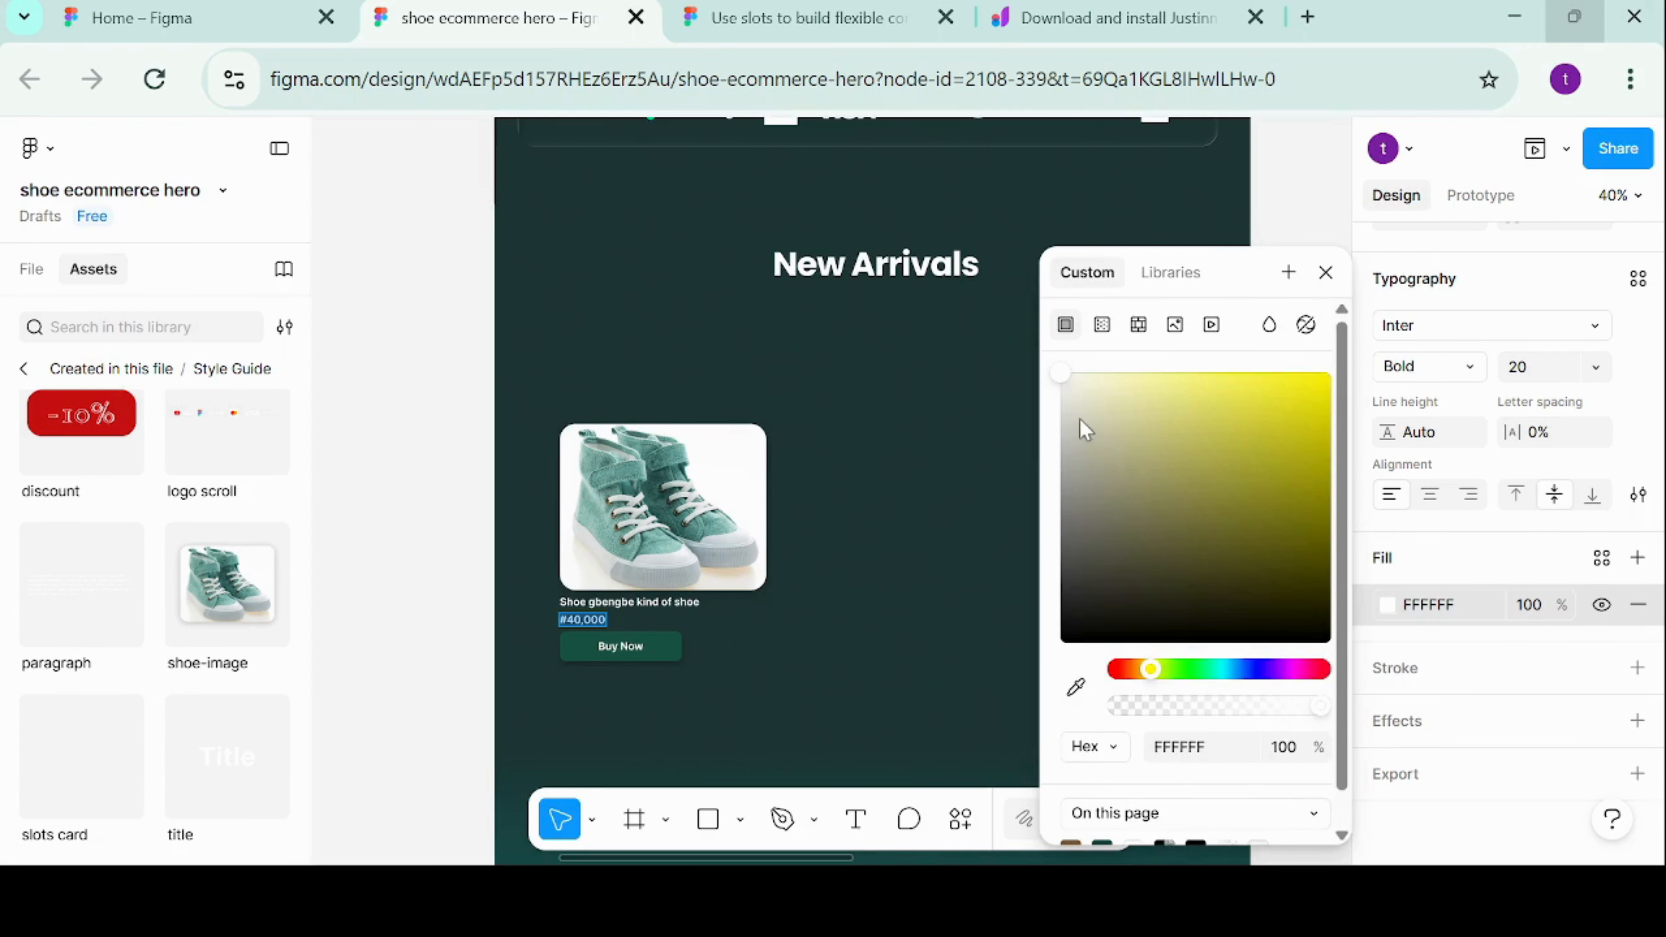
{"action": "left_click", "coordinate": [1107, 563]}
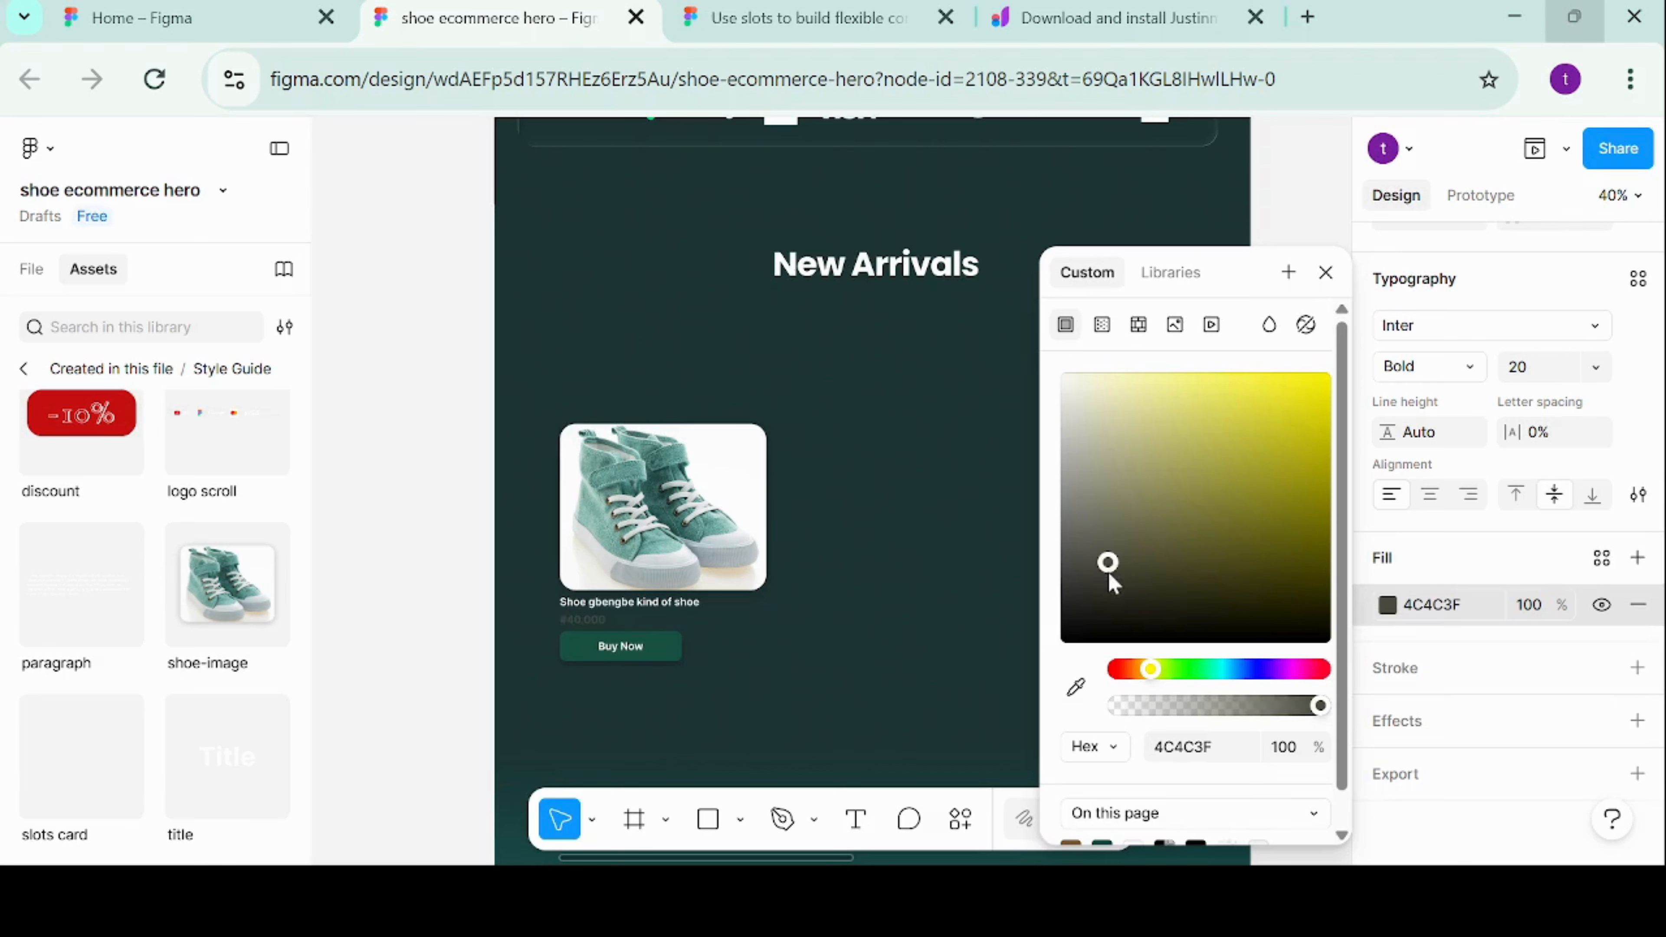
{"action": "left_click", "coordinate": [1125, 669]}
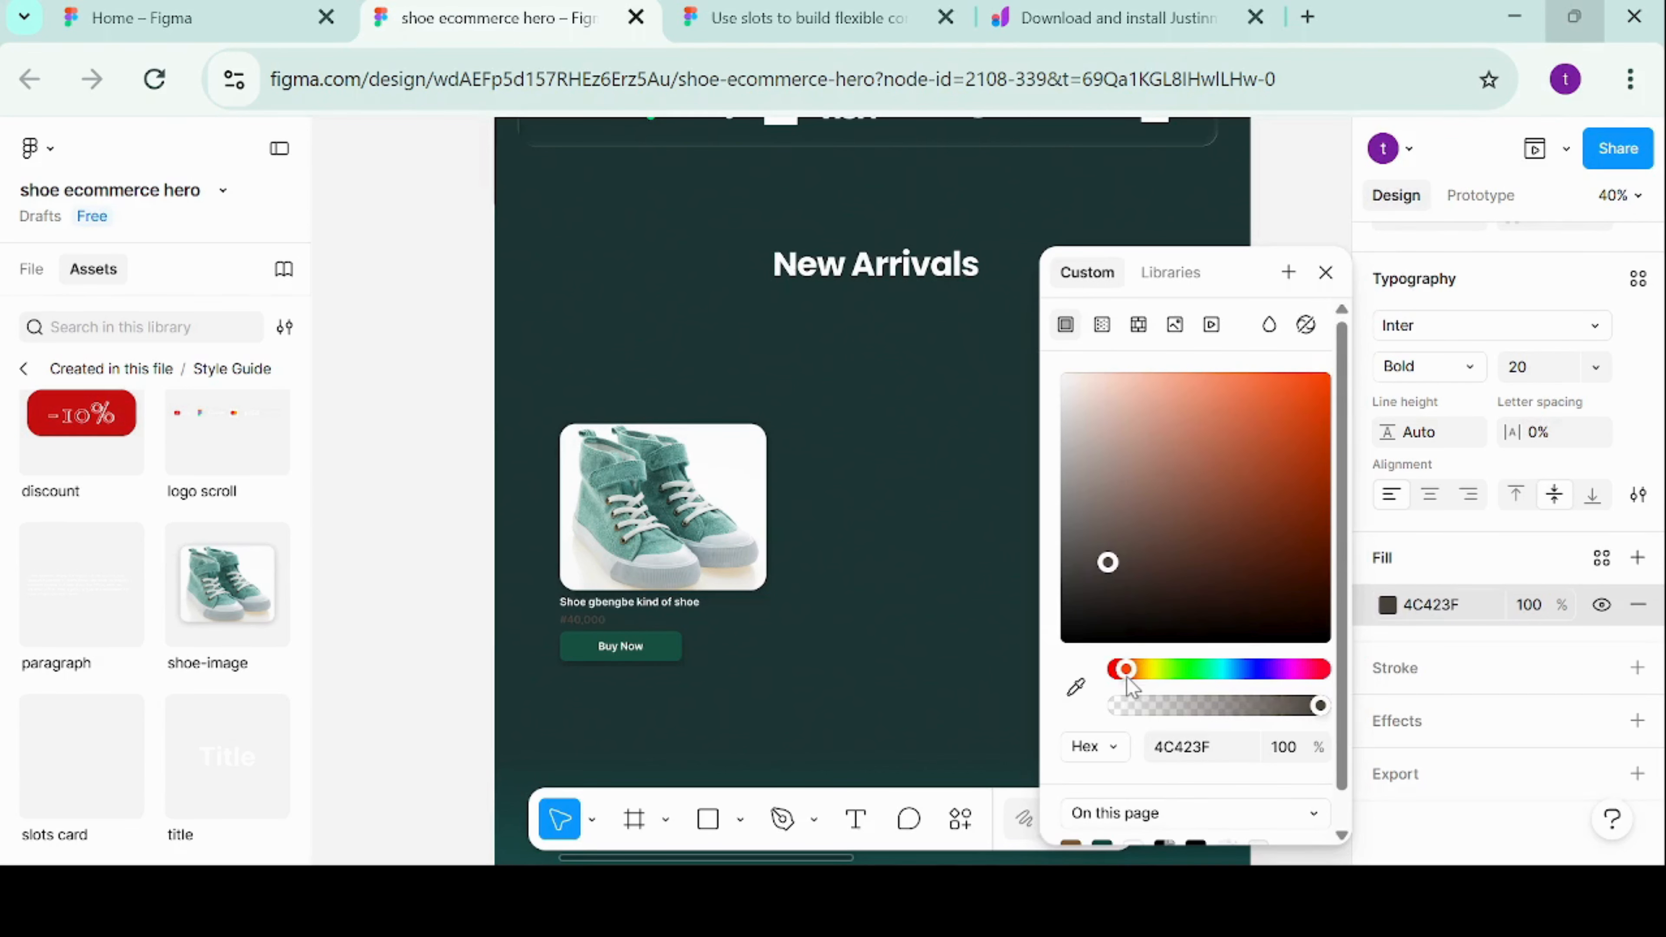
{"action": "left_click", "coordinate": [1159, 404]}
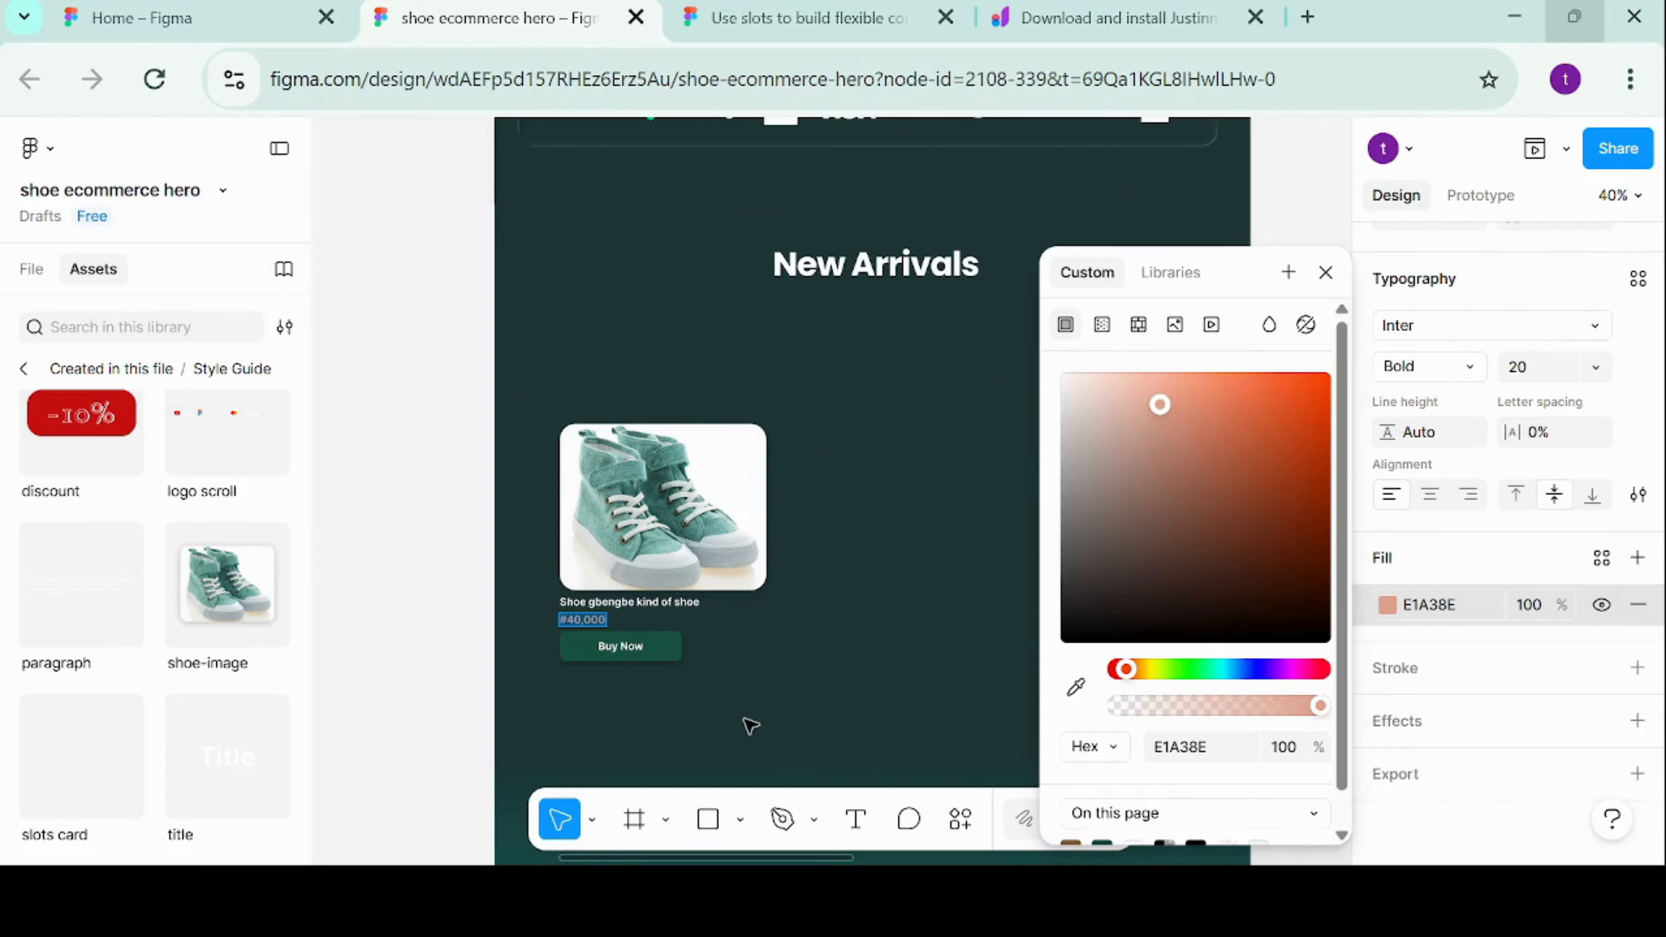
{"action": "left_click", "coordinate": [832, 704]}
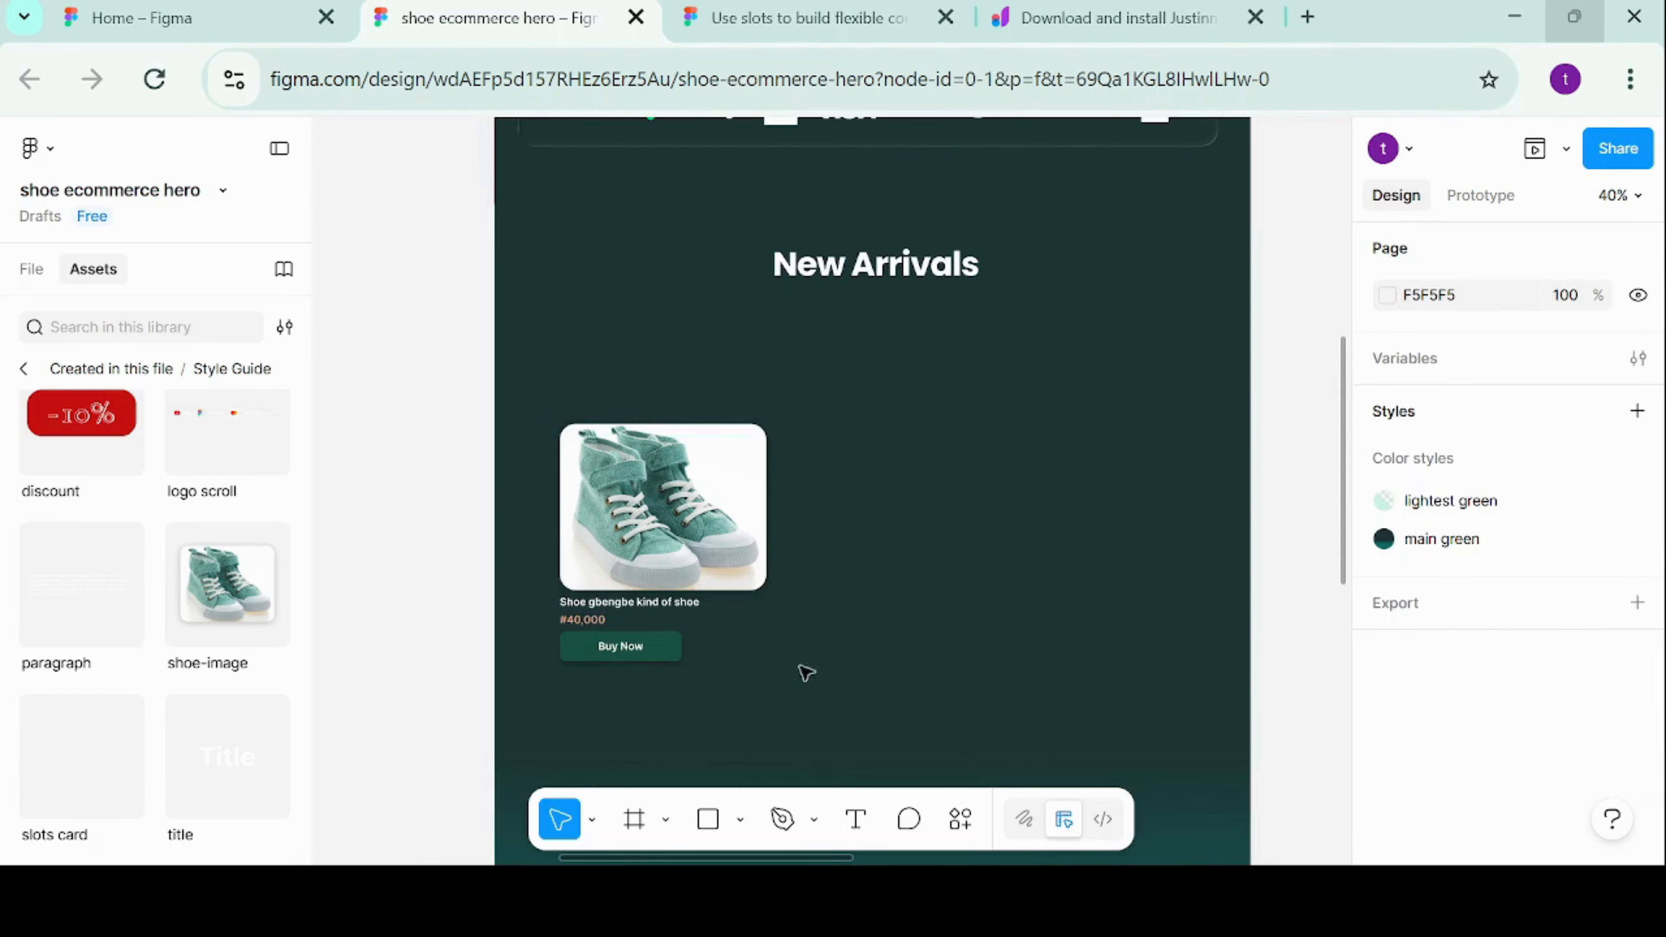
Move the slots card to X 1561 and duplicate it twice to the right, forming a row of three adjoining cards
{"action": "left_click", "coordinate": [567, 446]}
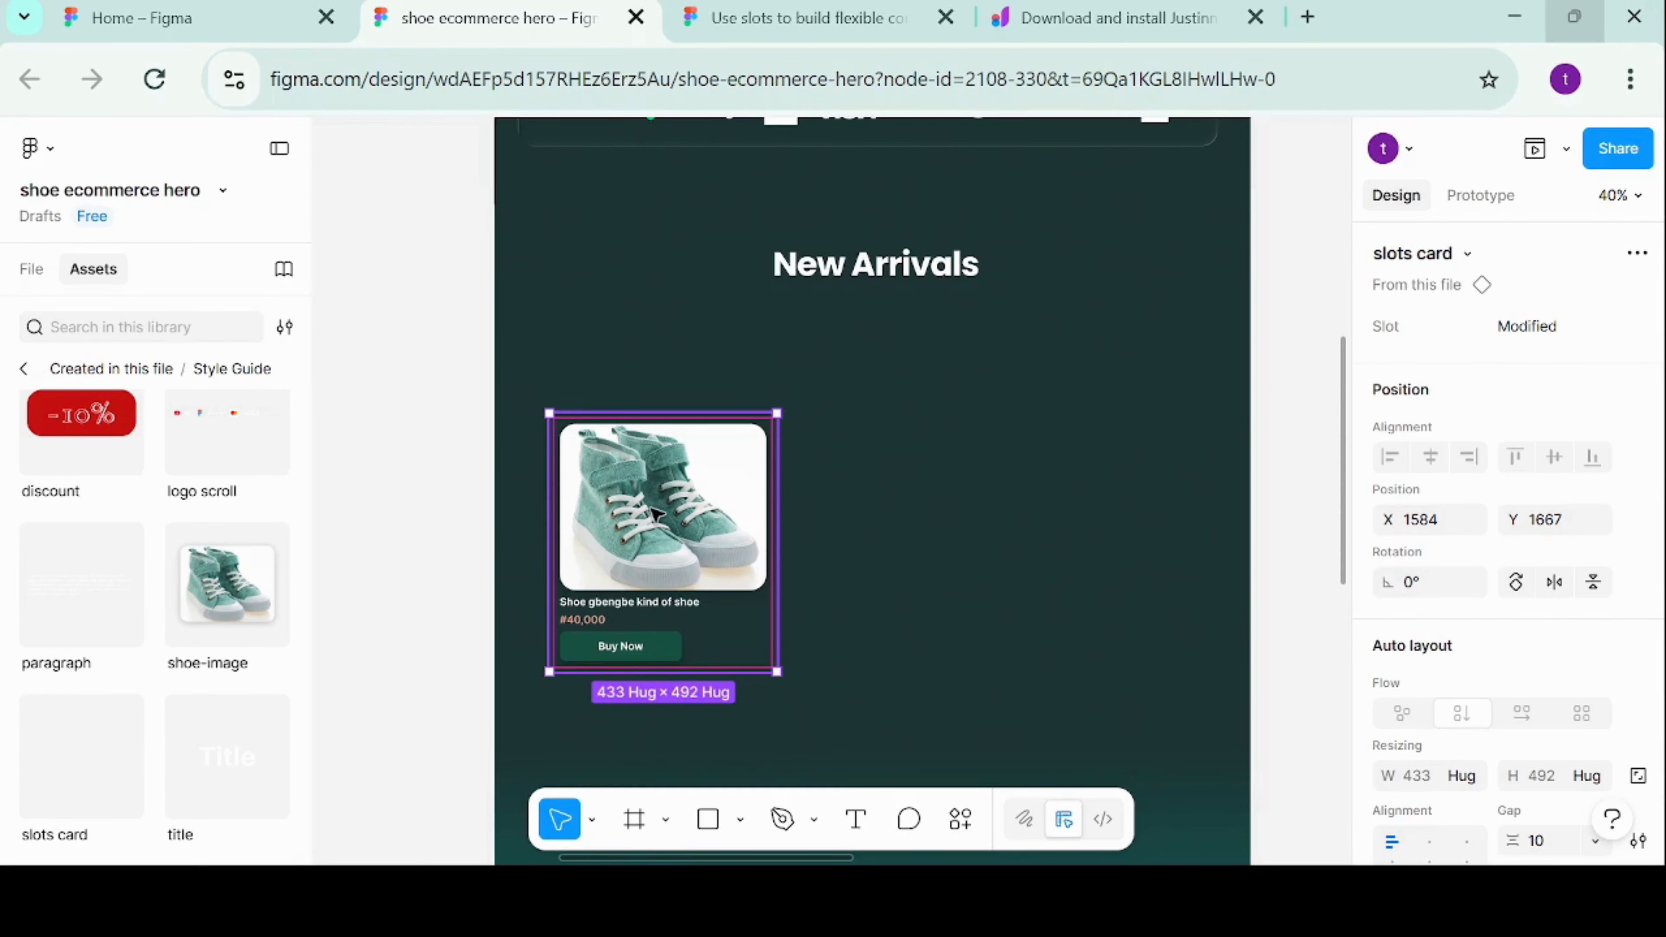
{"action": "left_click_drag", "start_coordinate": [656, 514], "coordinate": [644, 513]}
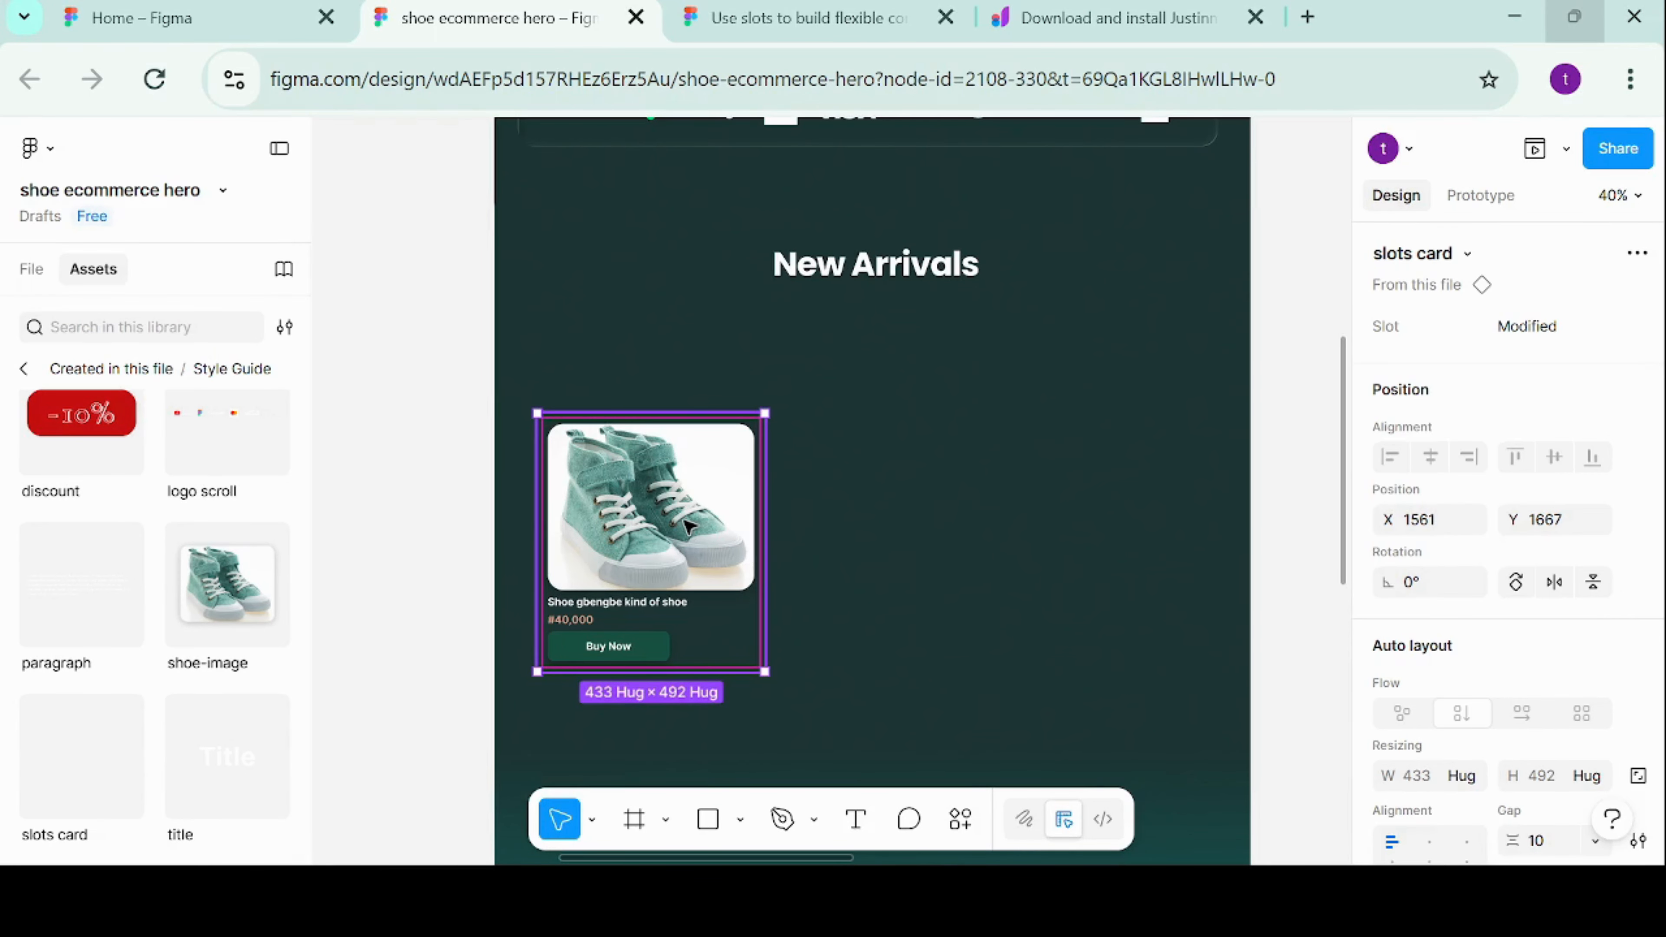
{"action": "left_click", "coordinate": [885, 607]}
{"action": "left_click", "coordinate": [701, 560]}
{"action": "left_click_drag", "start_coordinate": [700, 560], "coordinate": [927, 558], "text": "alt"}
{"action": "key", "text": "ctrl+d"}
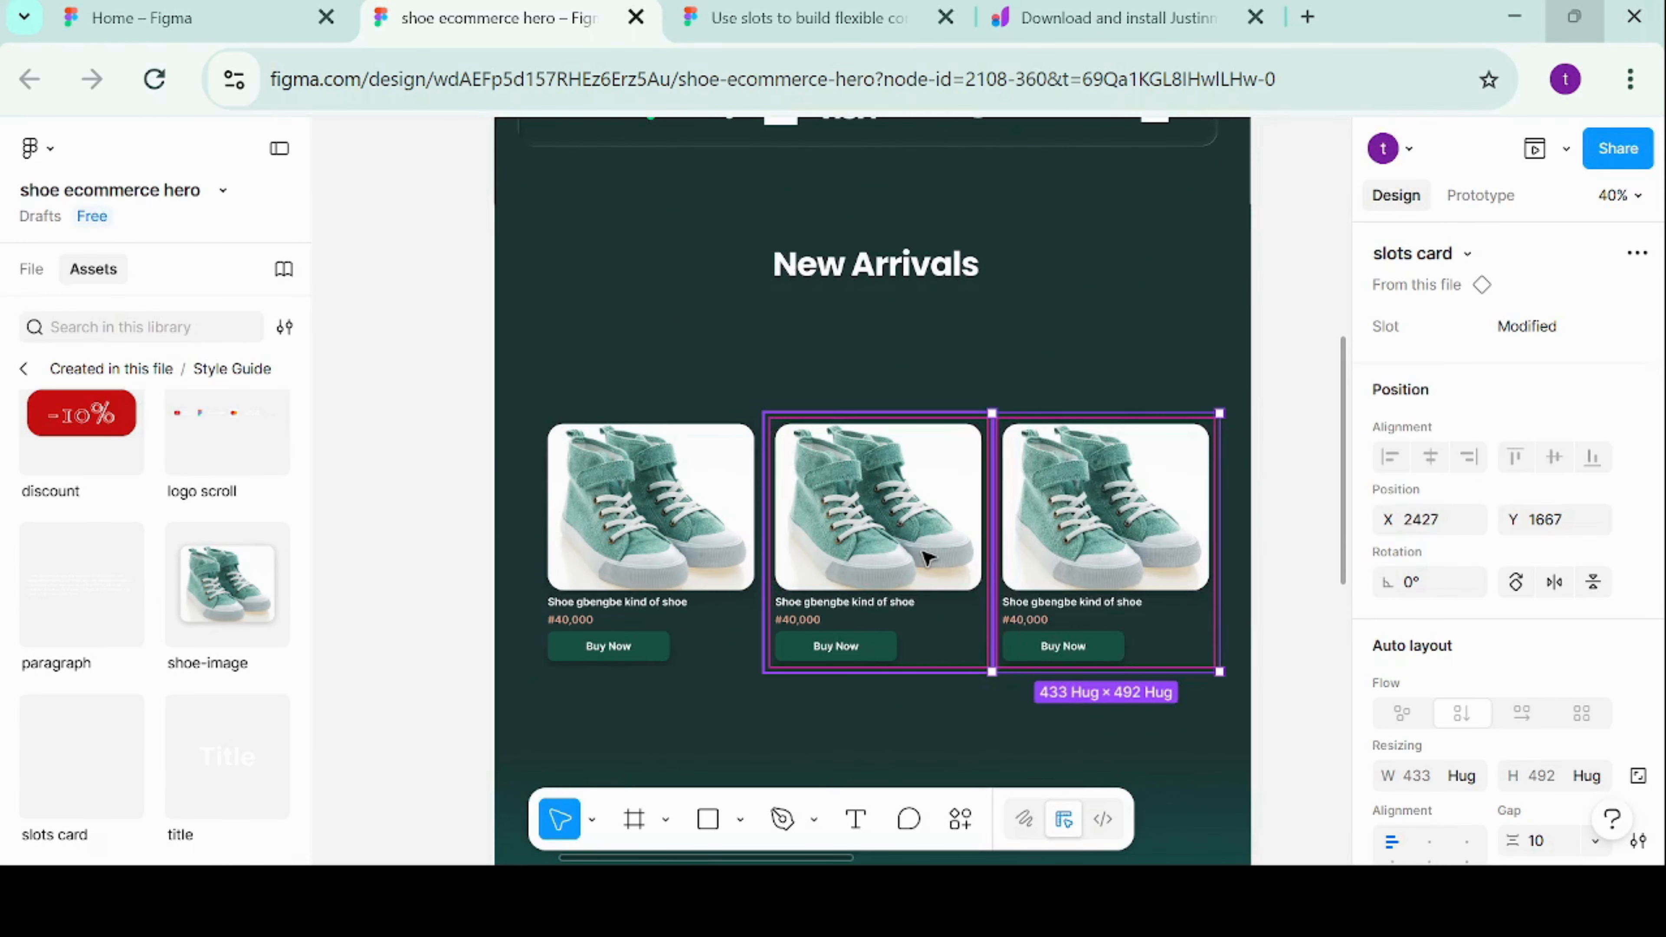
{"action": "left_click", "coordinate": [513, 417]}
{"action": "left_click_drag", "start_coordinate": [697, 438], "coordinate": [1195, 786]}
{"action": "scroll", "coordinate": [1448, 729], "scroll_direction": "down", "scroll_amount": 8}
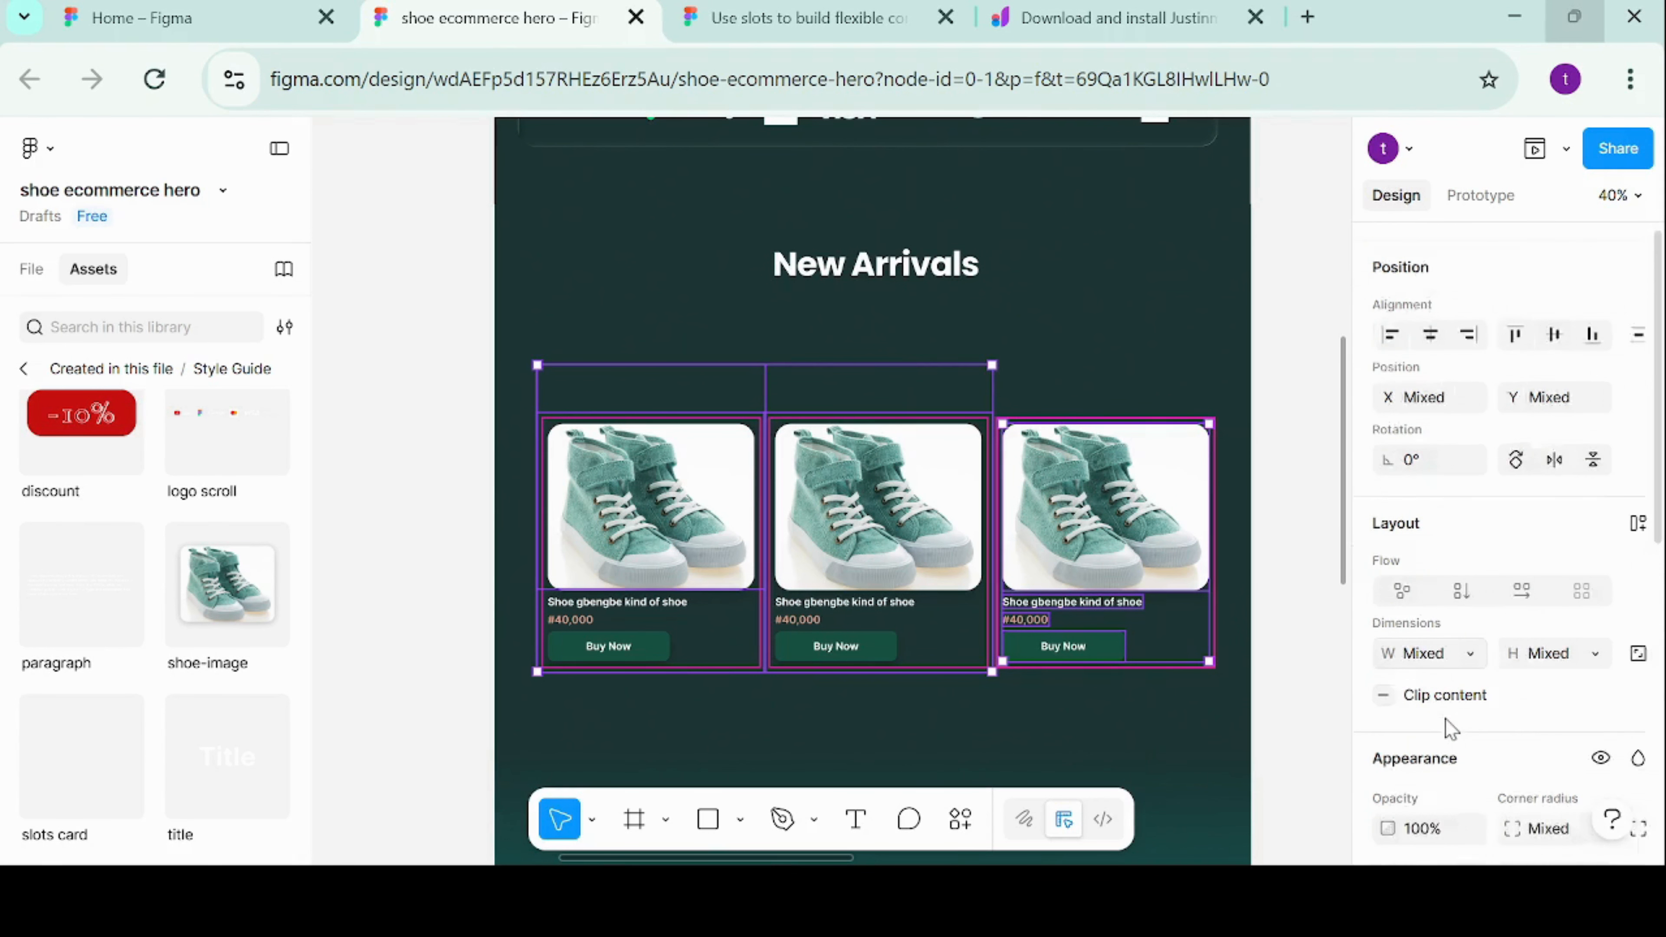
{"action": "scroll", "coordinate": [1448, 728], "scroll_direction": "up", "scroll_amount": 8}
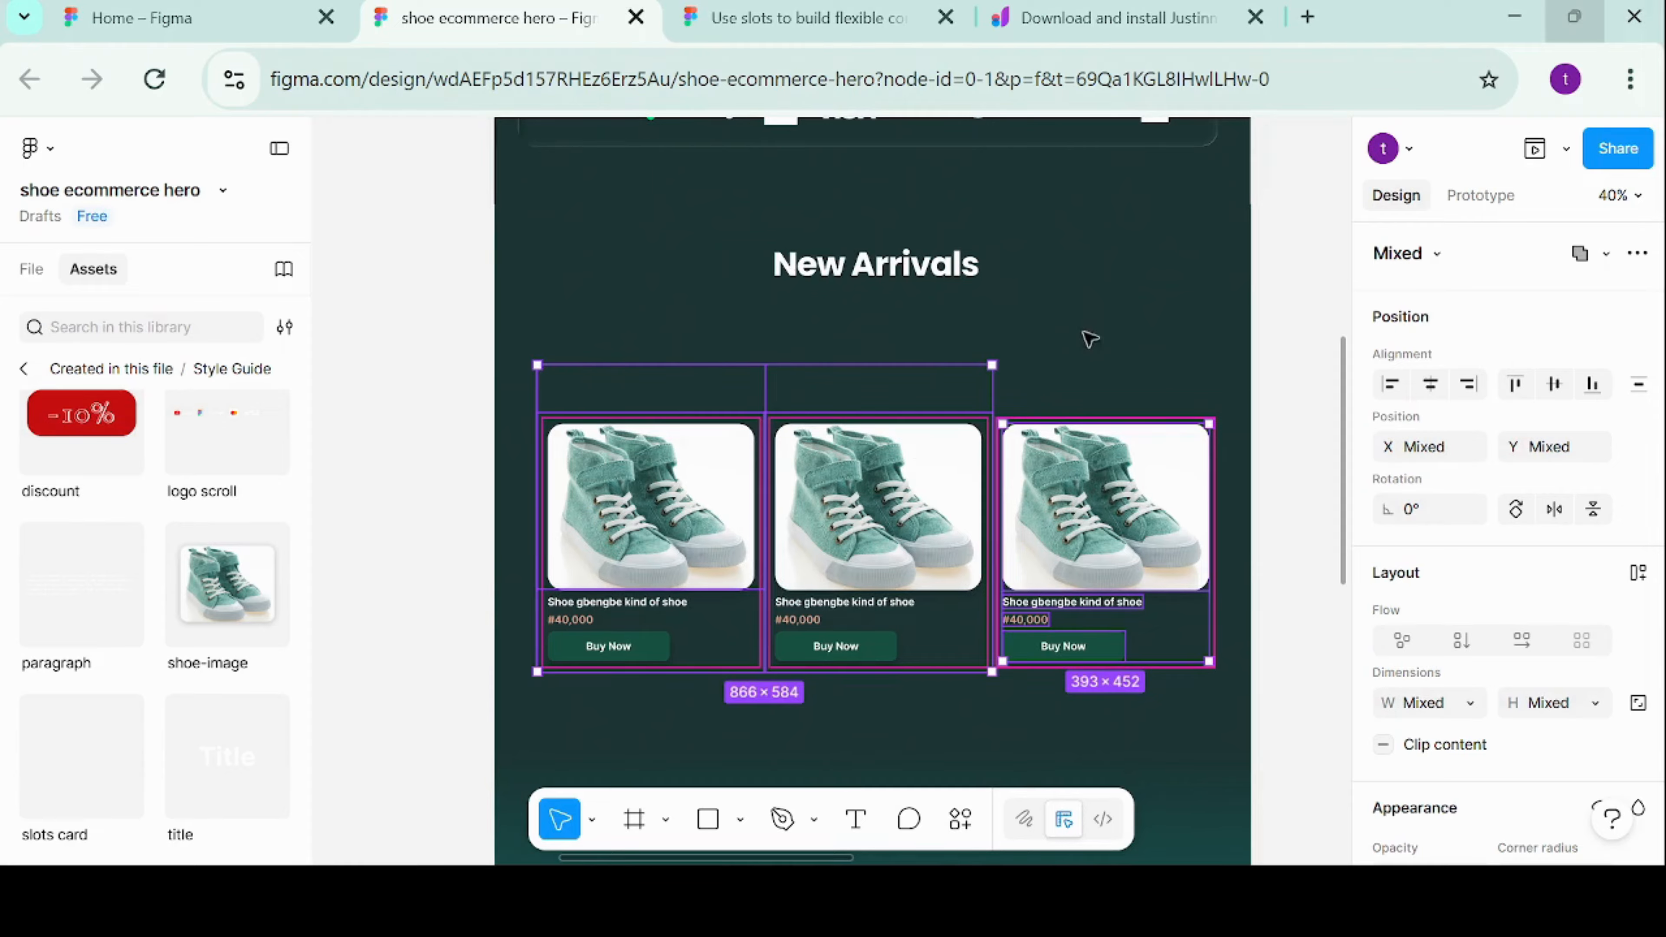
{"action": "left_click", "coordinate": [1108, 324]}
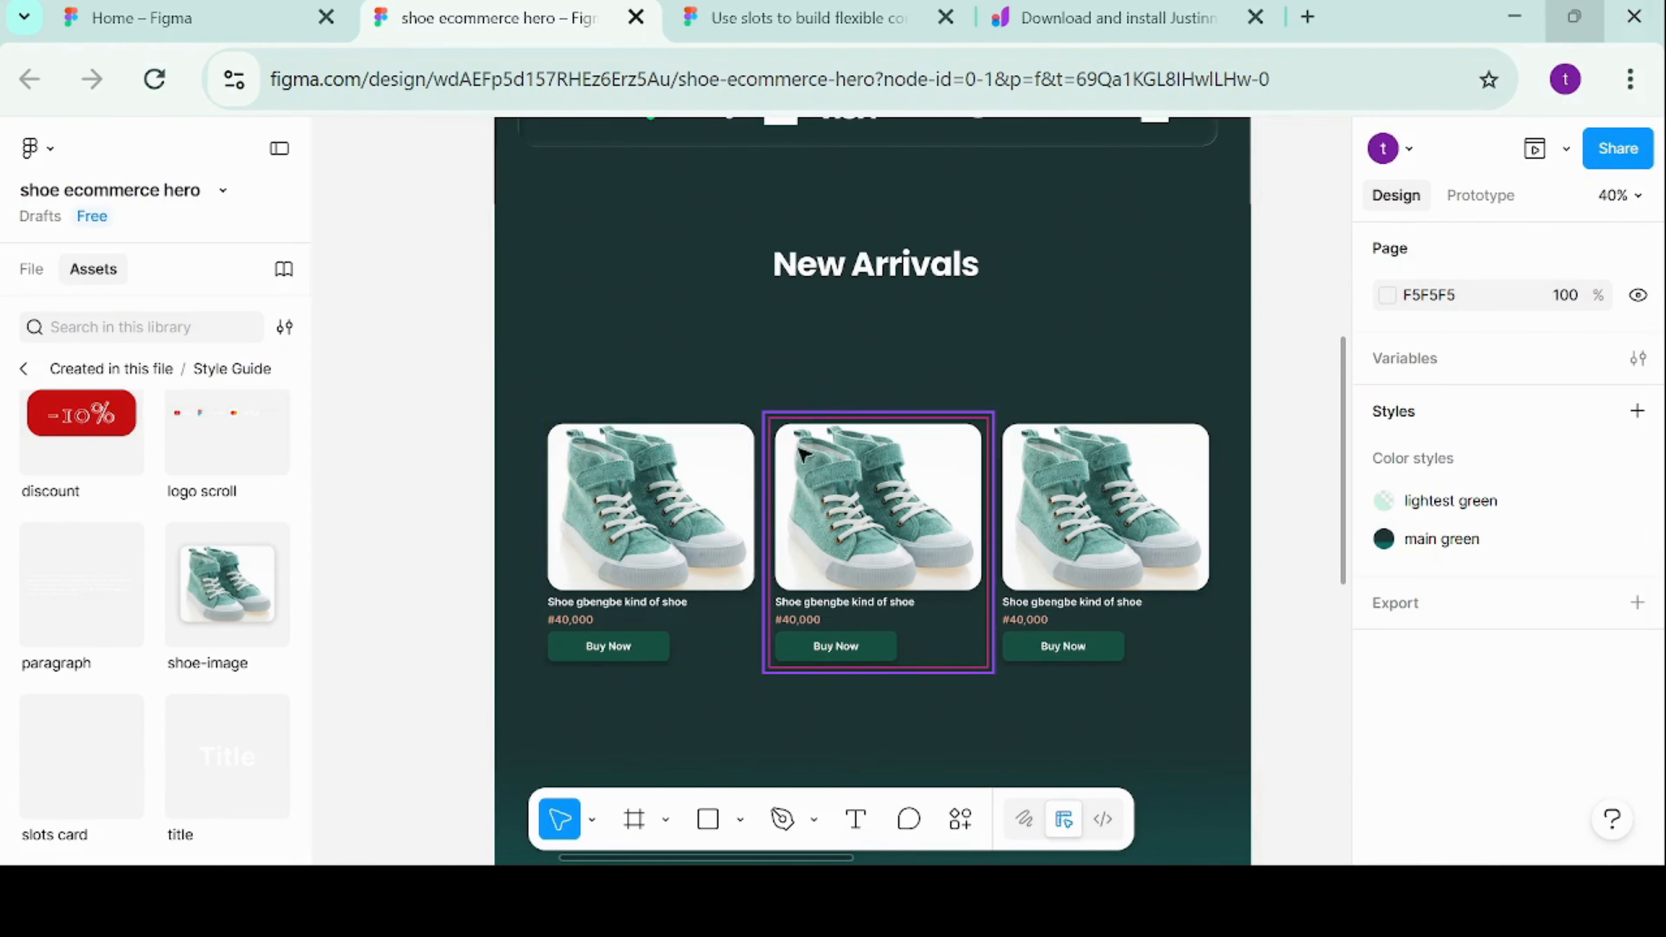
Space the three cards evenly by moving the first slots card to X 1524 and shifting the middle one slightly left
{"action": "left_click", "coordinate": [667, 371]}
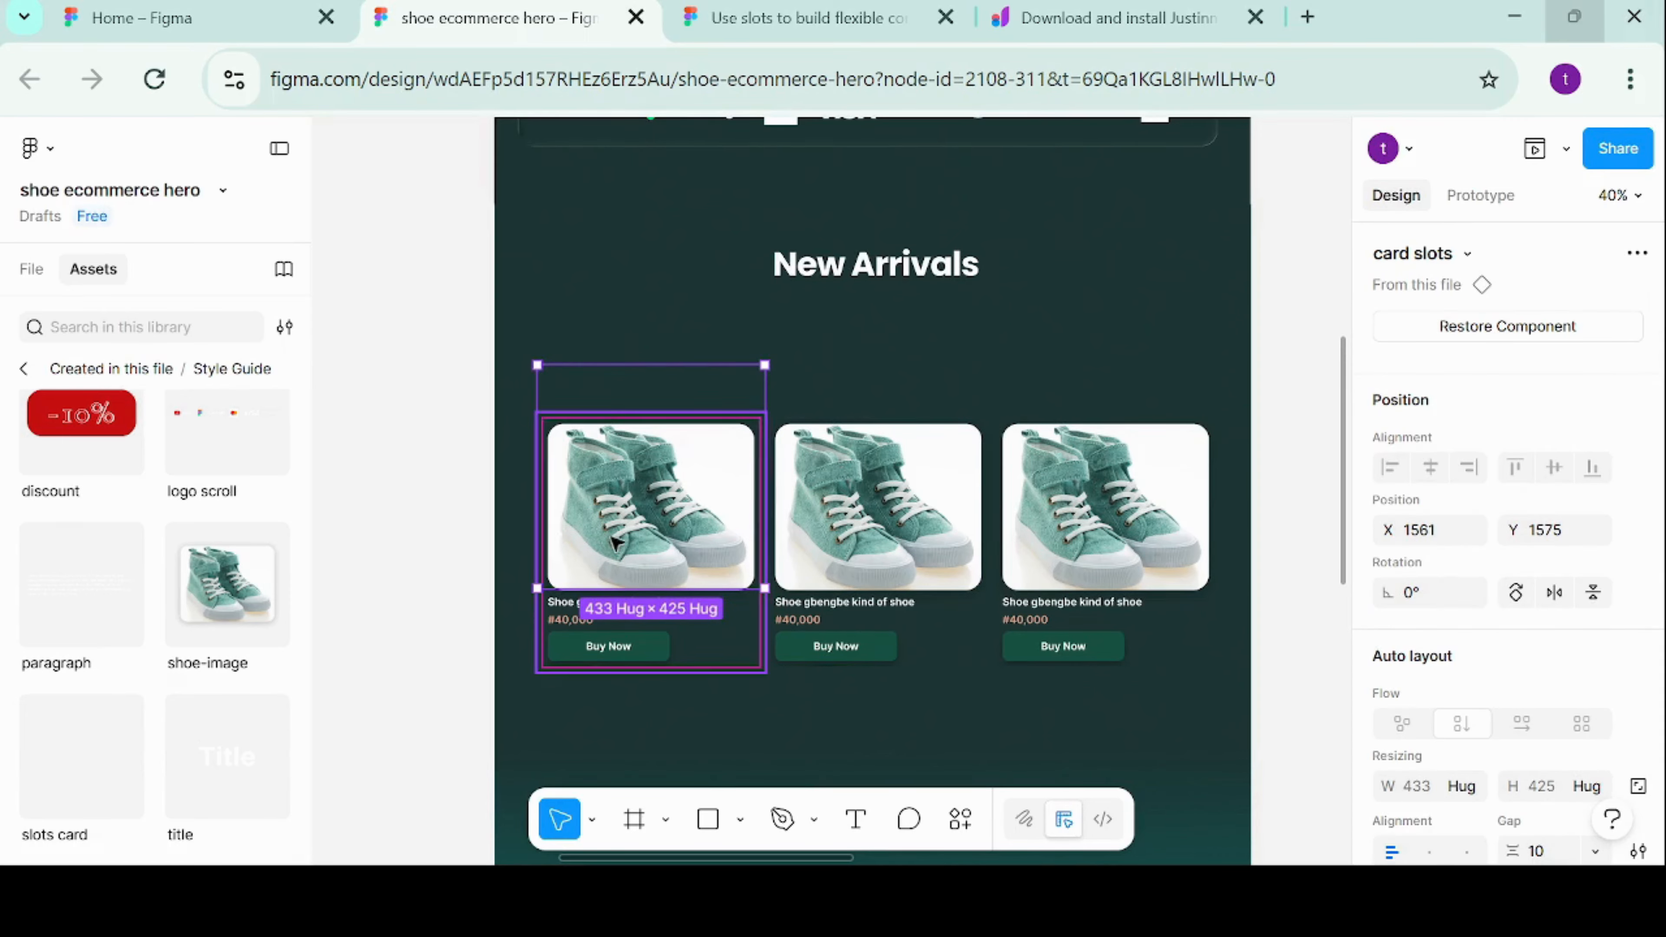
{"action": "mouse_move", "coordinate": [610, 539]}
{"action": "left_mouse_down"}
{"action": "mouse_move", "coordinate": [610, 605]}
{"action": "mouse_move", "coordinate": [592, 540]}
{"action": "left_mouse_up"}
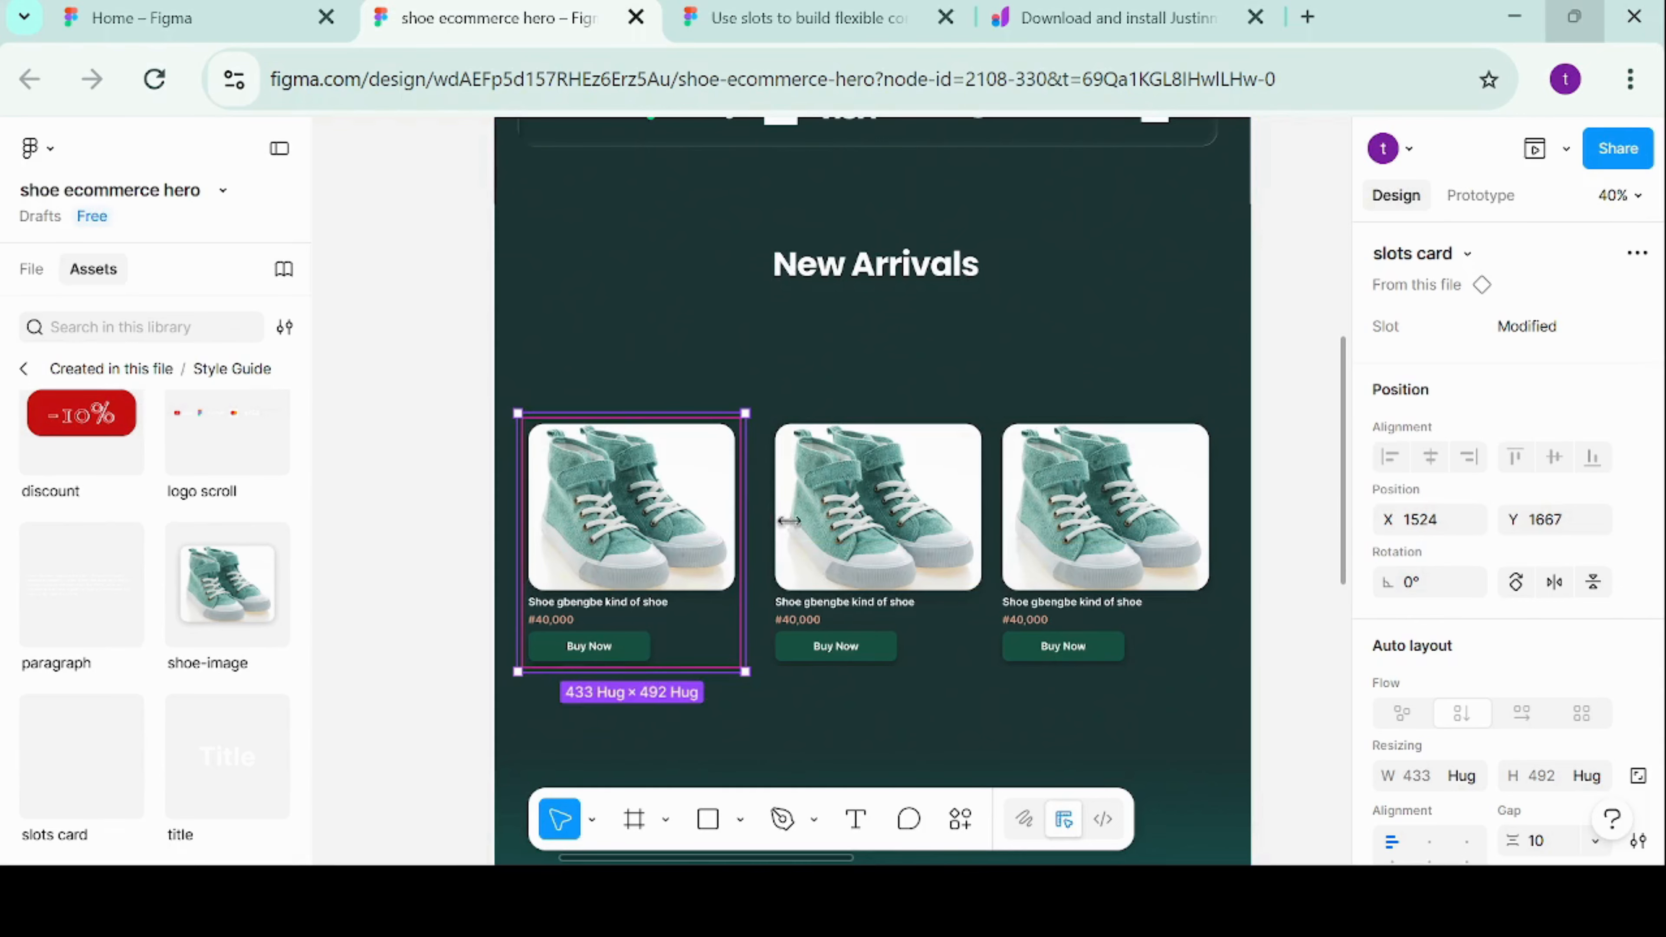
{"action": "left_click", "coordinate": [869, 528]}
{"action": "left_click_drag", "start_coordinate": [864, 524], "coordinate": [858, 527]}
{"action": "left_click", "coordinate": [1269, 343]}
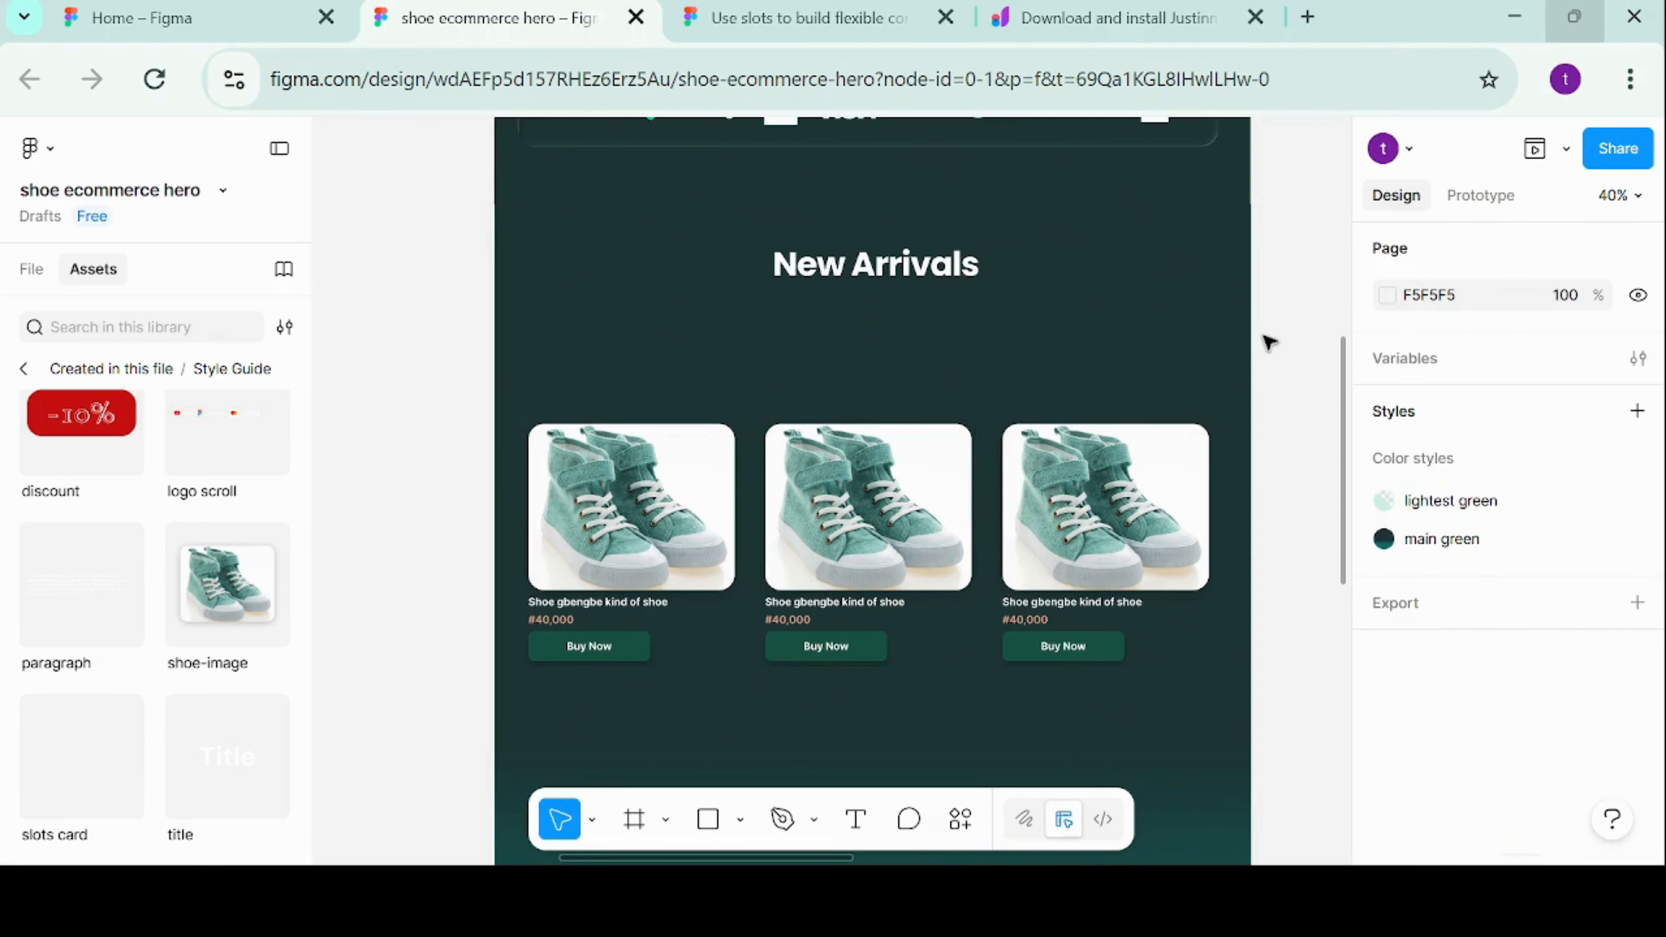
Move the three product cards together slightly right and up, closer beneath the New Arrivals heading
{"action": "left_click_drag", "start_coordinate": [505, 403], "coordinate": [937, 654]}
{"action": "left_click_drag", "start_coordinate": [1120, 658], "coordinate": [1220, 707]}
{"action": "key", "text": "shift+a"}
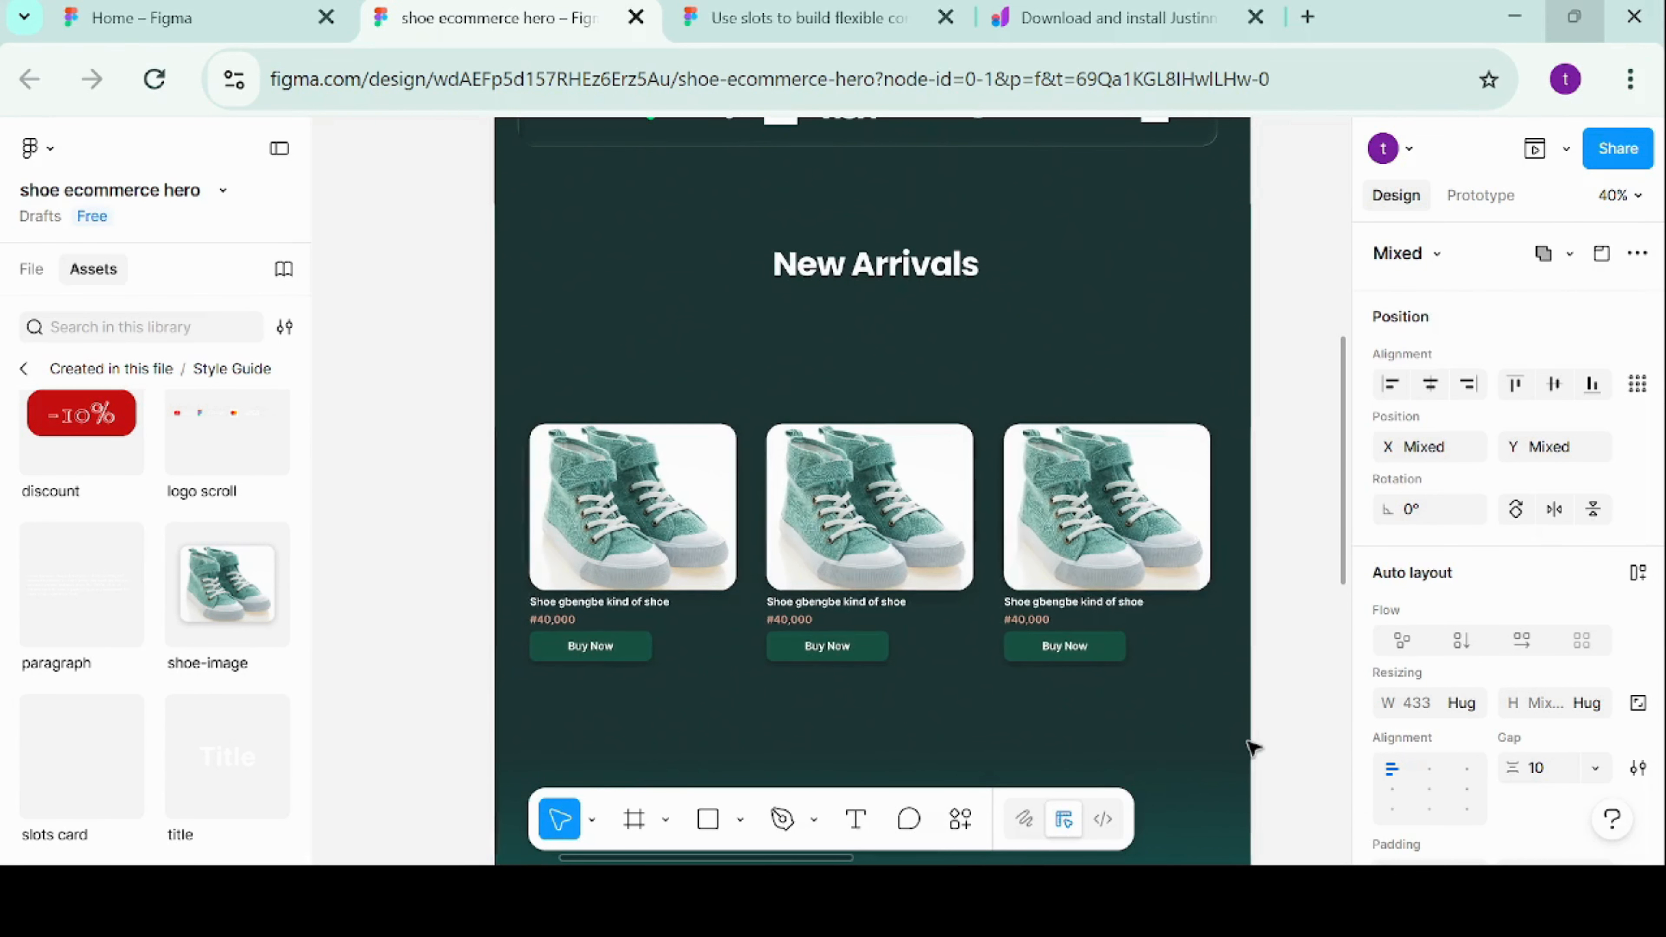
{"action": "key", "text": "Right"}
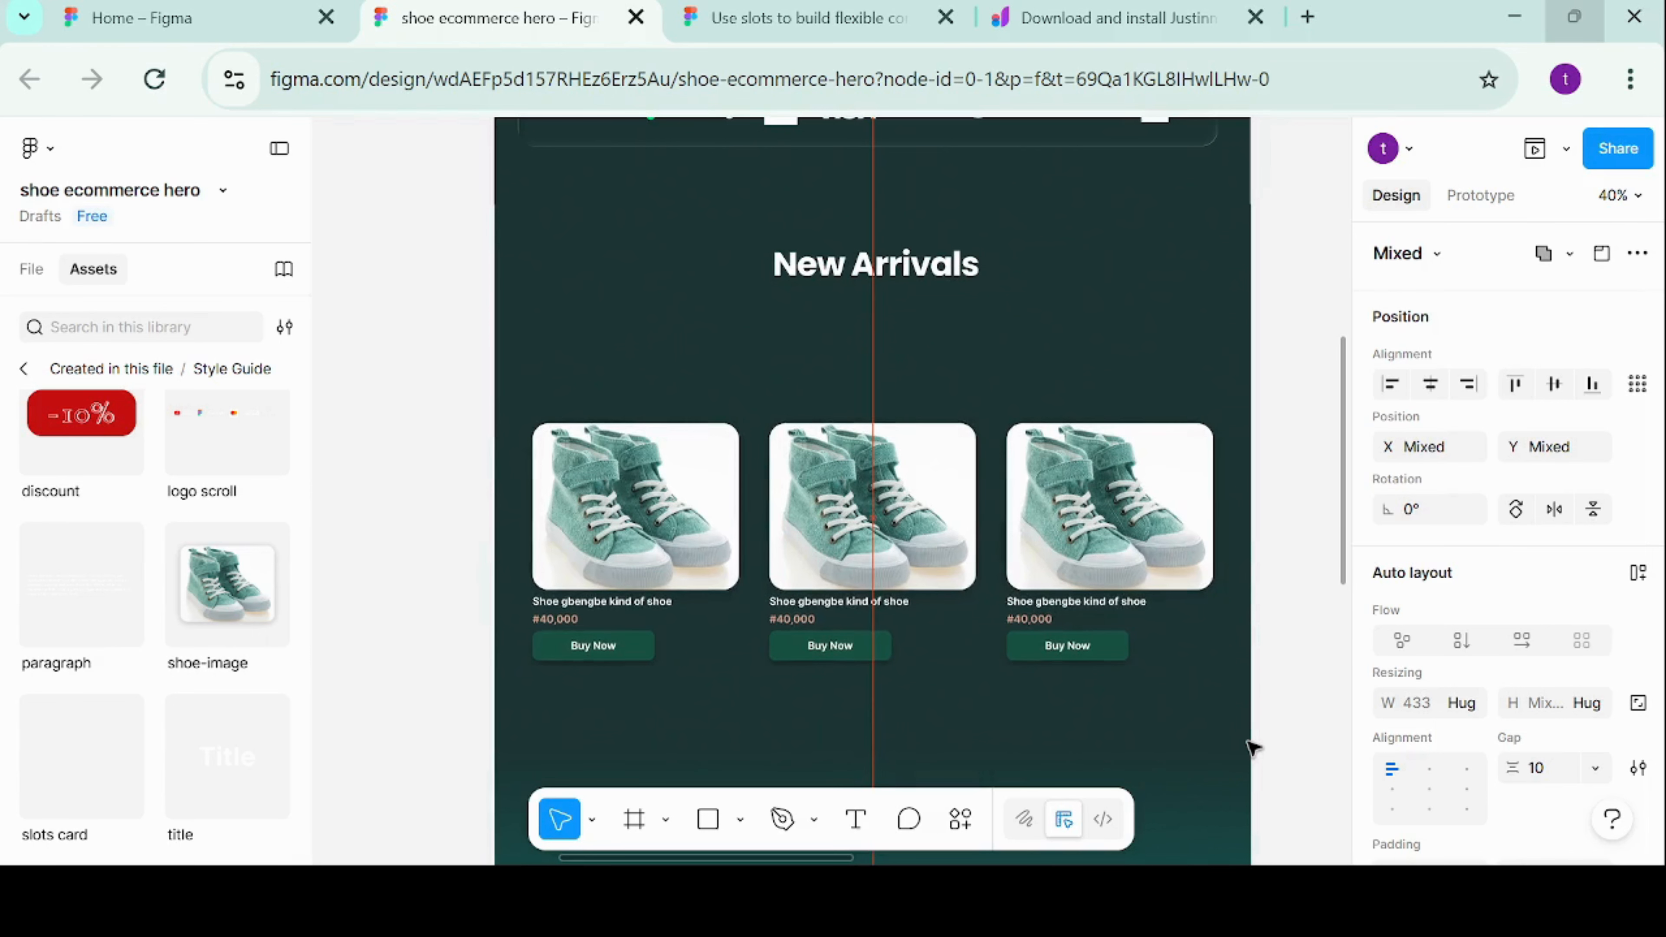
{"action": "key", "text": "Up"}
{"action": "key", "text": "Up"}
{"action": "key", "text": "Up"}
{"action": "key", "text": "Up"}
{"action": "key", "text": "Up"}
{"action": "key", "text": "Up"}
{"action": "key", "text": "Up"}
{"action": "key", "text": "Up"}
{"action": "key", "text": "Up"}
{"action": "key", "text": "Up"}
{"action": "key", "text": "Up"}
{"action": "key", "text": "Up"}
{"action": "key", "text": "Up"}
{"action": "key", "text": "Up"}
{"action": "key", "text": "Up"}
{"action": "key", "text": "Up"}
{"action": "key", "text": "Up"}
{"action": "key", "text": "Up"}
{"action": "key", "text": "Up"}
{"action": "key", "text": "Up"}
{"action": "key", "text": "Up"}
{"action": "key", "text": "Up"}
{"action": "key", "text": "Up"}
{"action": "key", "text": "Up"}
{"action": "key", "text": "Up"}
{"action": "key", "text": "Up"}
{"action": "key", "text": "Up"}
{"action": "key", "text": "Up"}
{"action": "key", "text": "Up"}
{"action": "key", "text": "Up"}
{"action": "key", "text": "Up"}
{"action": "key", "text": "Up"}
{"action": "key", "text": "Up"}
{"action": "key", "text": "Up"}
{"action": "key", "text": "Up"}
{"action": "key", "text": "Up"}
{"action": "key", "text": "Up"}
{"action": "key", "text": "Up"}
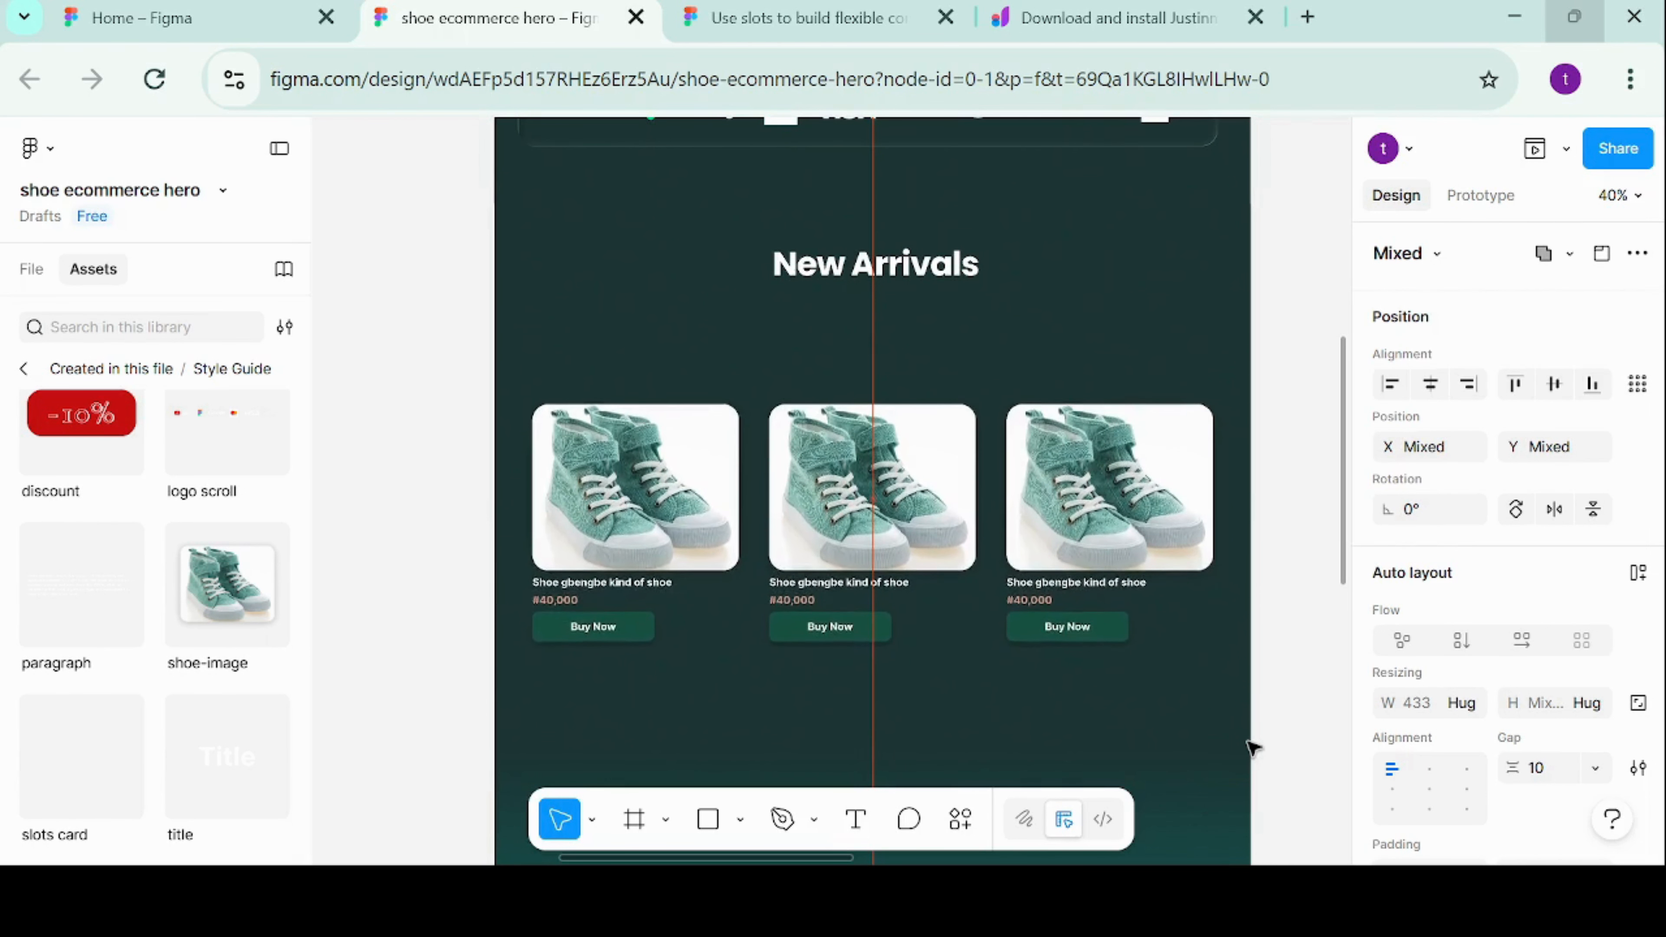
{"action": "key", "text": "Up"}
{"action": "key", "text": "Up"}
{"action": "key", "text": "Up"}
{"action": "key", "text": "Up"}
{"action": "key", "text": "Up"}
{"action": "key", "text": "Up"}
{"action": "key", "text": "Up"}
{"action": "key", "text": "Up"}
{"action": "key", "text": "Up"}
{"action": "key", "text": "Up"}
{"action": "key", "text": "Up"}
{"action": "key", "text": "Up"}
{"action": "key", "text": "Up"}
{"action": "key", "text": "Up"}
{"action": "key", "text": "Up"}
{"action": "key", "text": "Up"}
{"action": "key", "text": "Up"}
{"action": "key", "text": "Up"}
{"action": "key", "text": "Up"}
{"action": "key", "text": "Up"}
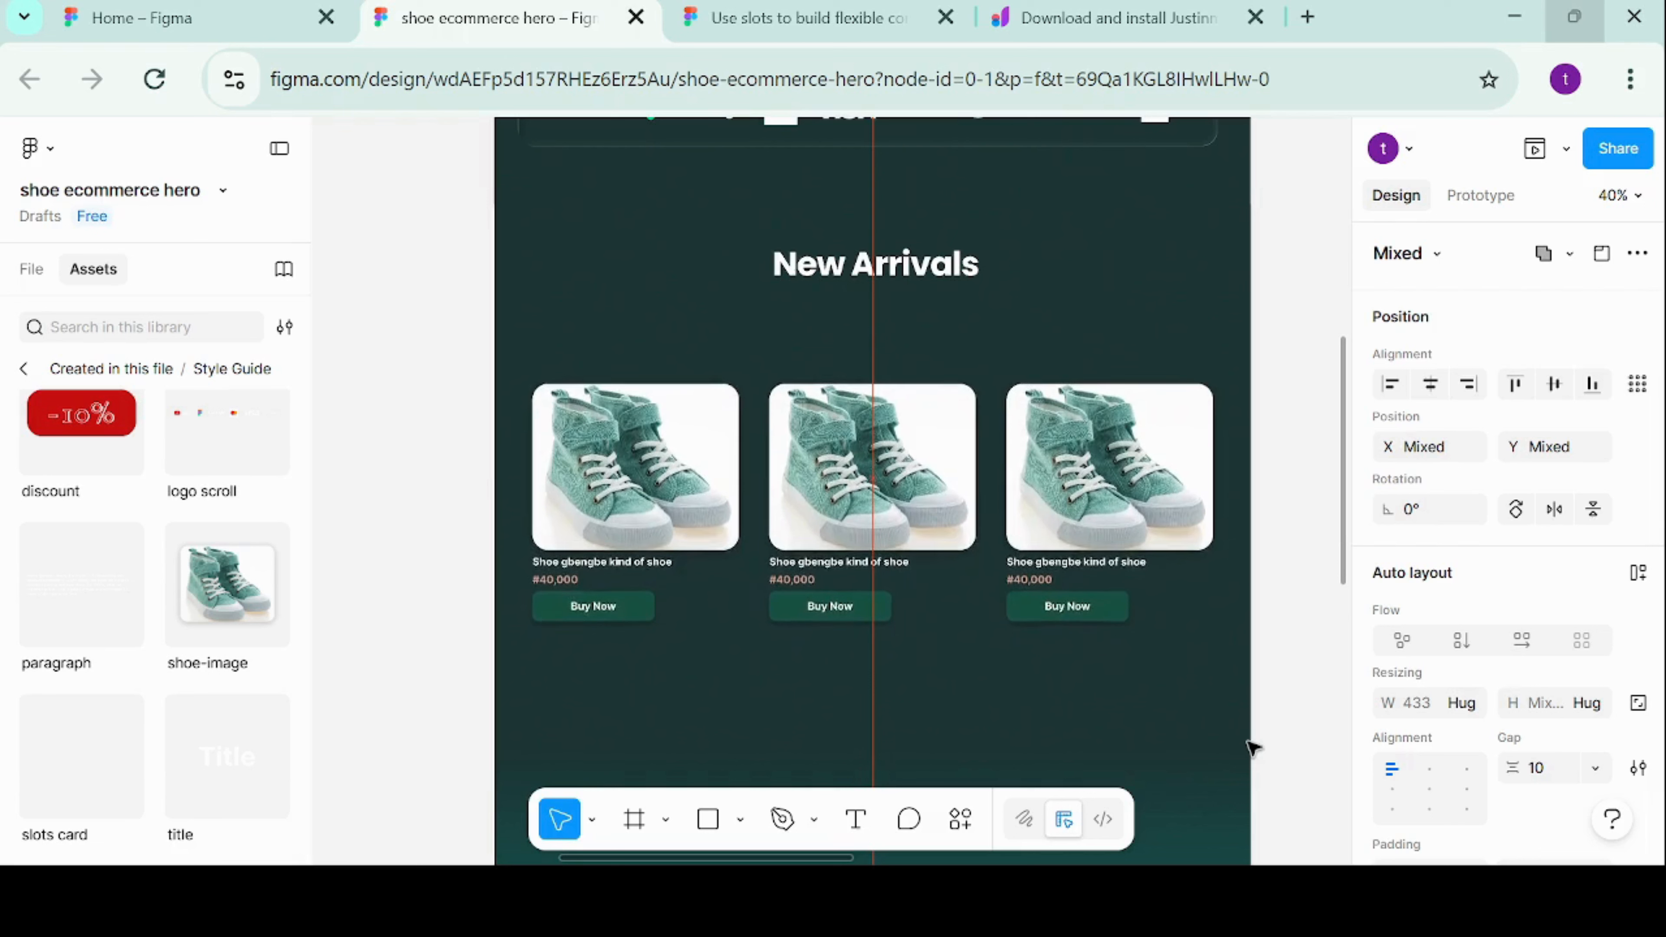
{"action": "key", "text": "Up"}
{"action": "key", "text": "Up"}
{"action": "key", "text": "Up"}
{"action": "key", "text": "Up"}
{"action": "key", "text": "Up"}
{"action": "key", "text": "Up"}
{"action": "key", "text": "Up"}
{"action": "key", "text": "Up"}
{"action": "key", "text": "Up"}
{"action": "key", "text": "Up"}
{"action": "key", "text": "Up"}
{"action": "key", "text": "Up"}
{"action": "key", "text": "Up"}
{"action": "key", "text": "Up"}
{"action": "key", "text": "Up"}
{"action": "key", "text": "Up"}
{"action": "key", "text": "Up"}
{"action": "key", "text": "Up"}
{"action": "key", "text": "Up"}
{"action": "key", "text": "Up"}
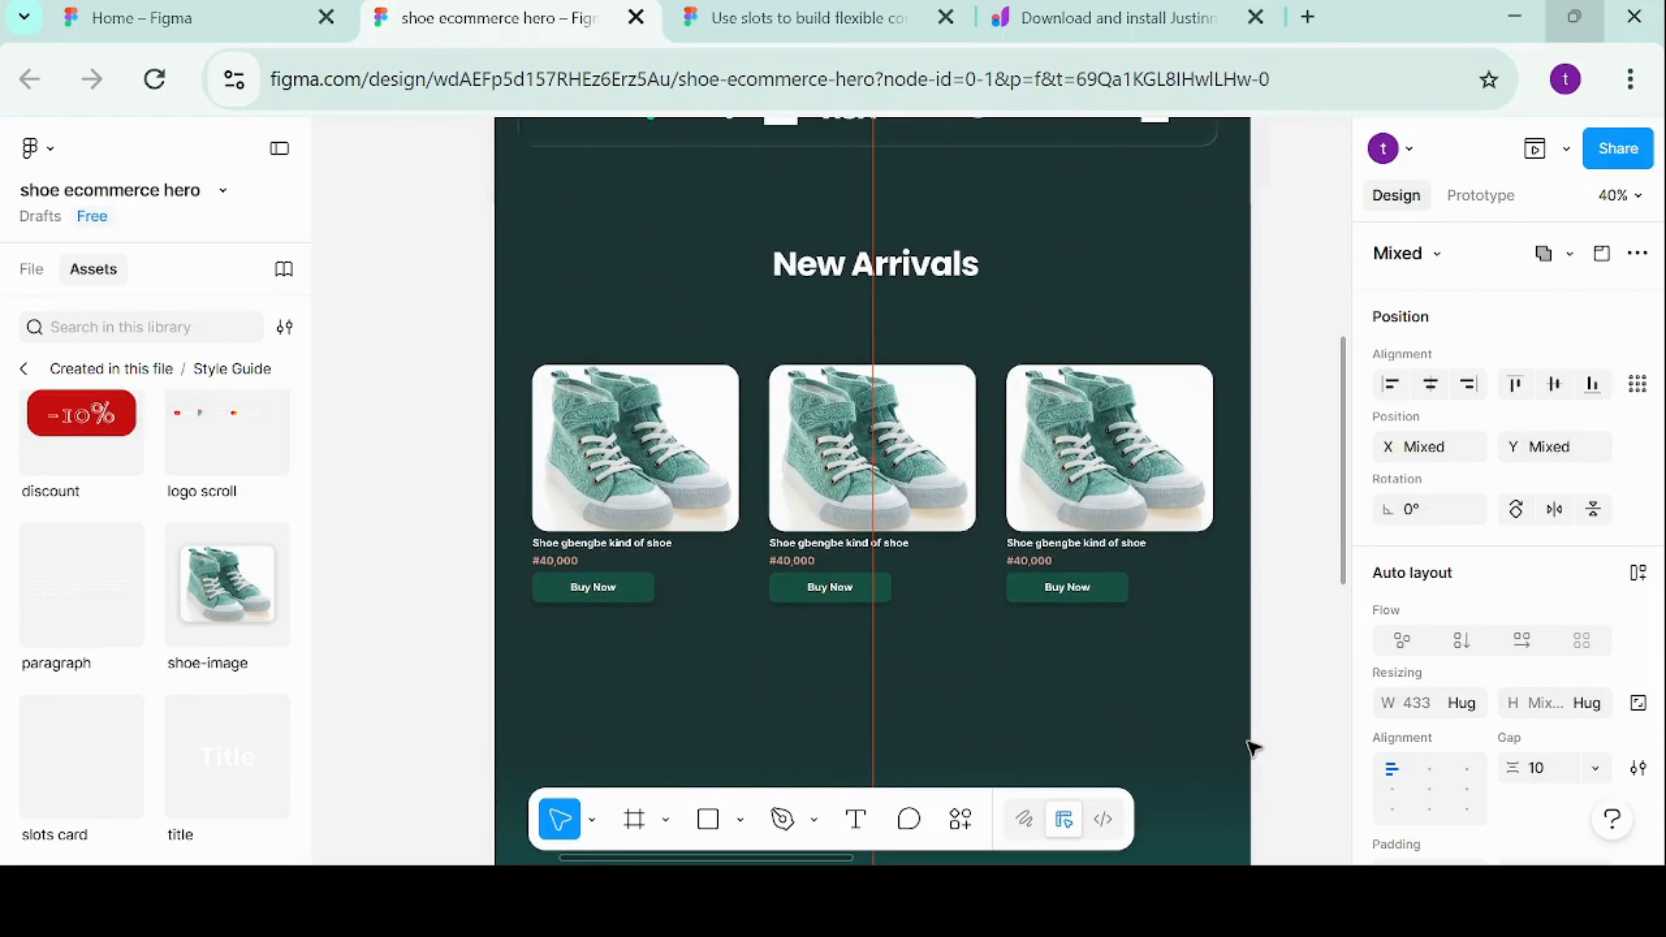
{"action": "key", "text": "Up"}
{"action": "key", "text": "Up"}
{"action": "key", "text": "Up"}
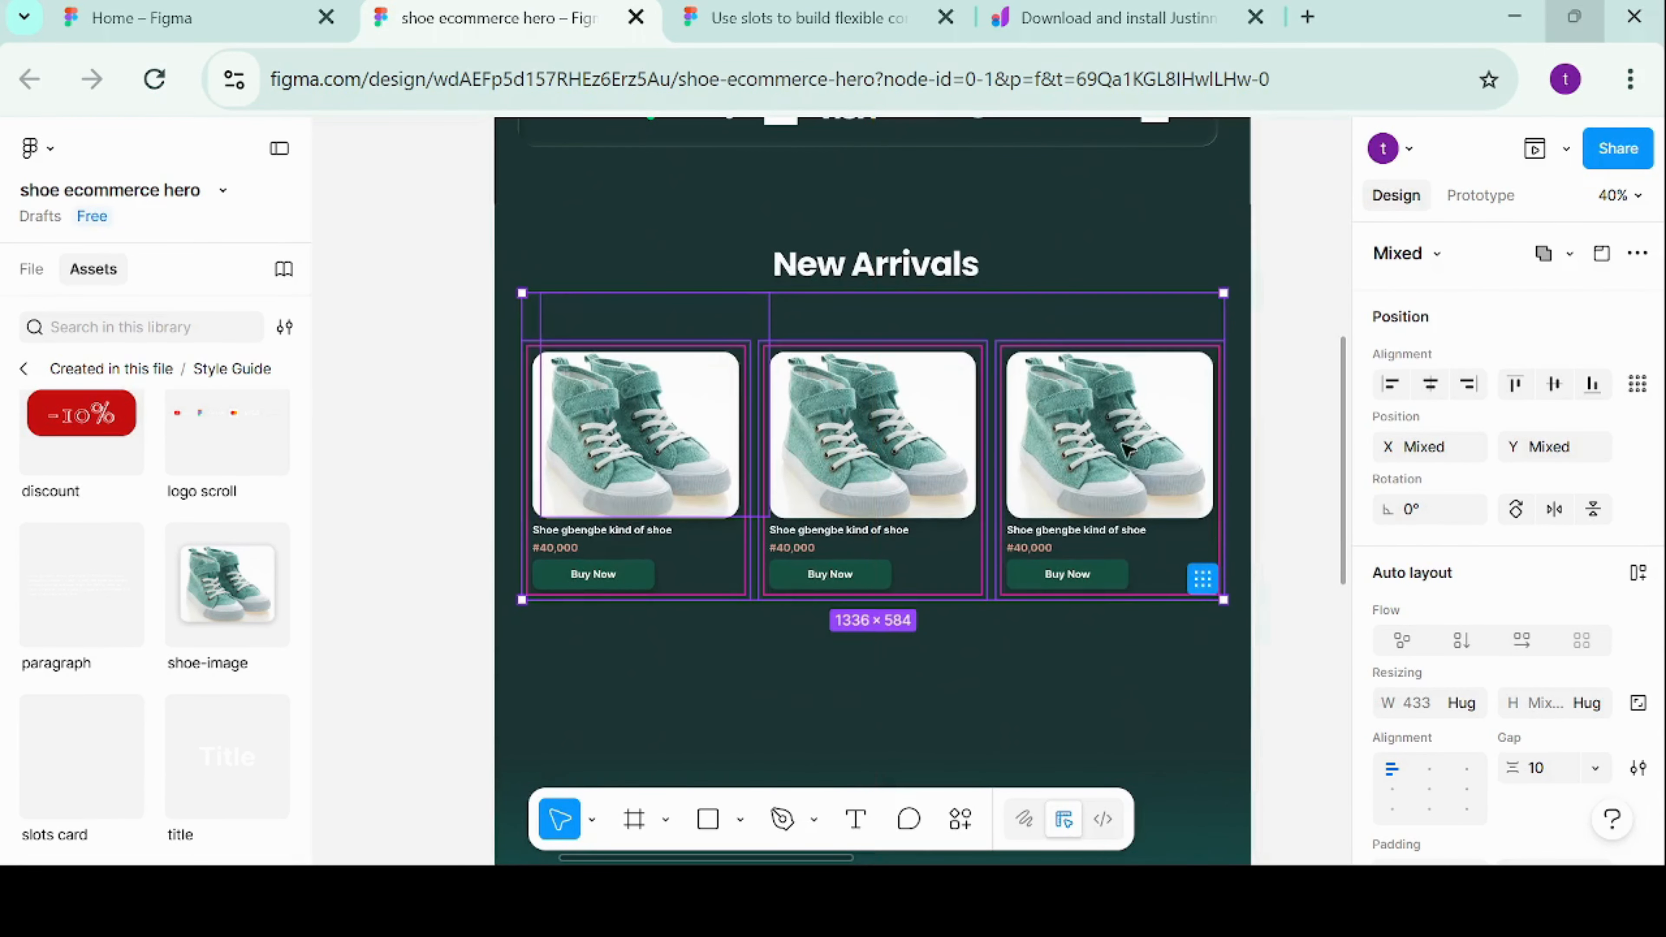
Duplicate the New Arrivals heading into the empty area below the cards and change the copy's text to Latest News
{"action": "left_click", "coordinate": [895, 257]}
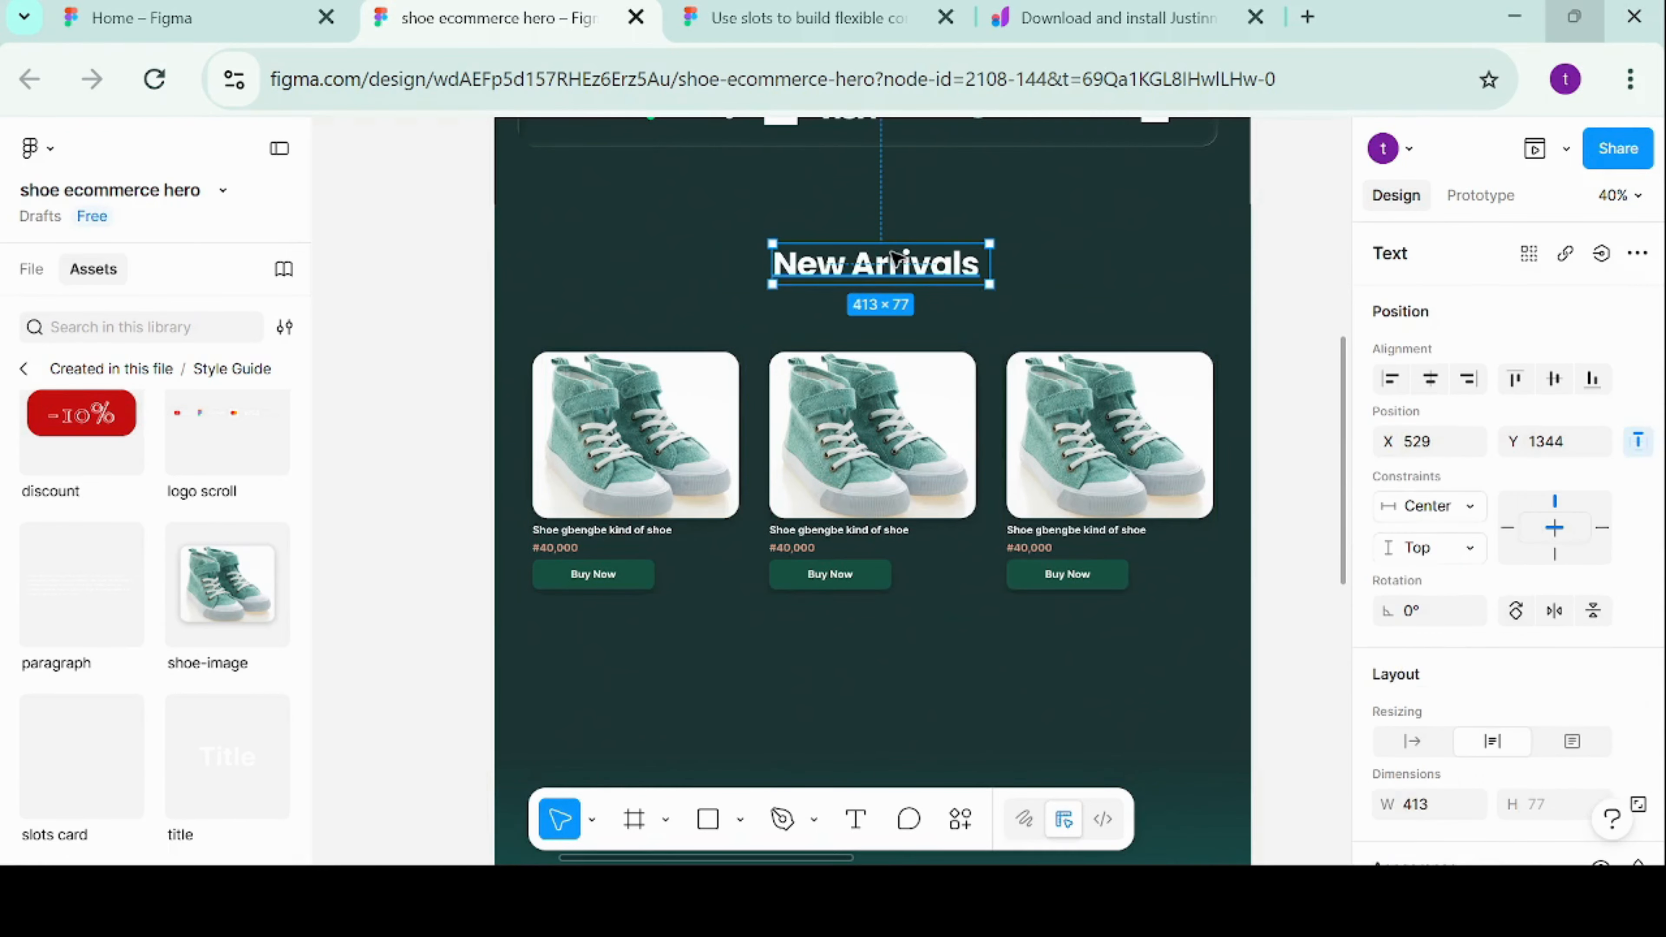
{"action": "left_click_drag", "start_coordinate": [895, 257], "coordinate": [879, 696]}
{"action": "double_click", "coordinate": [878, 696]}
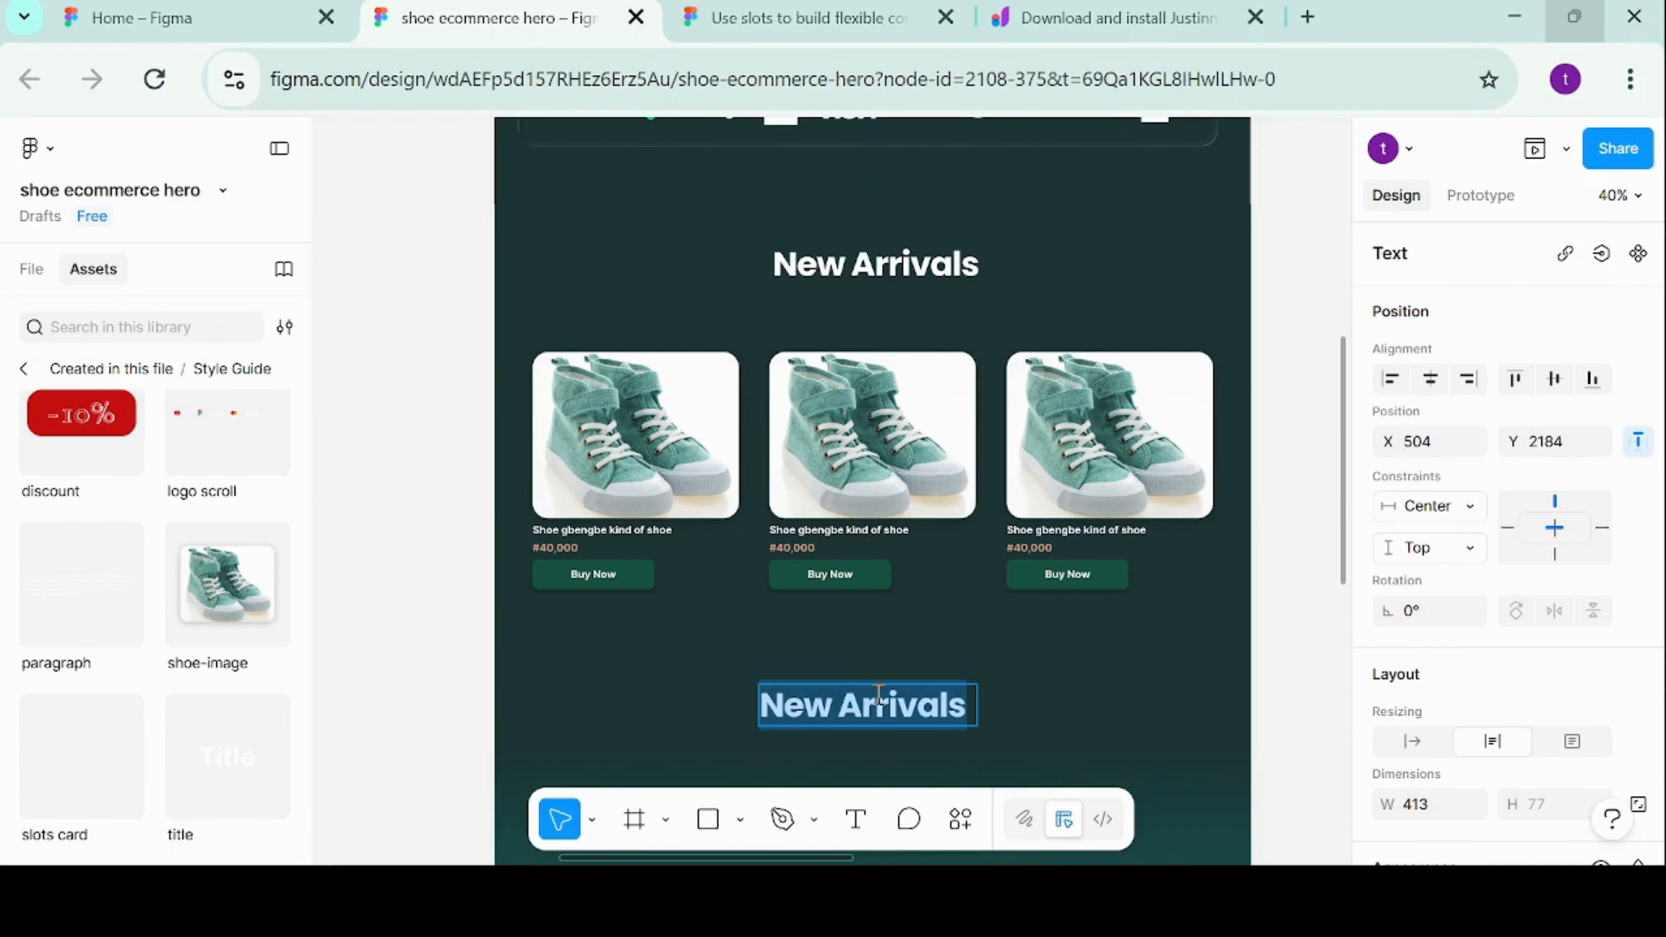
{"action": "type", "text": "Lates"}
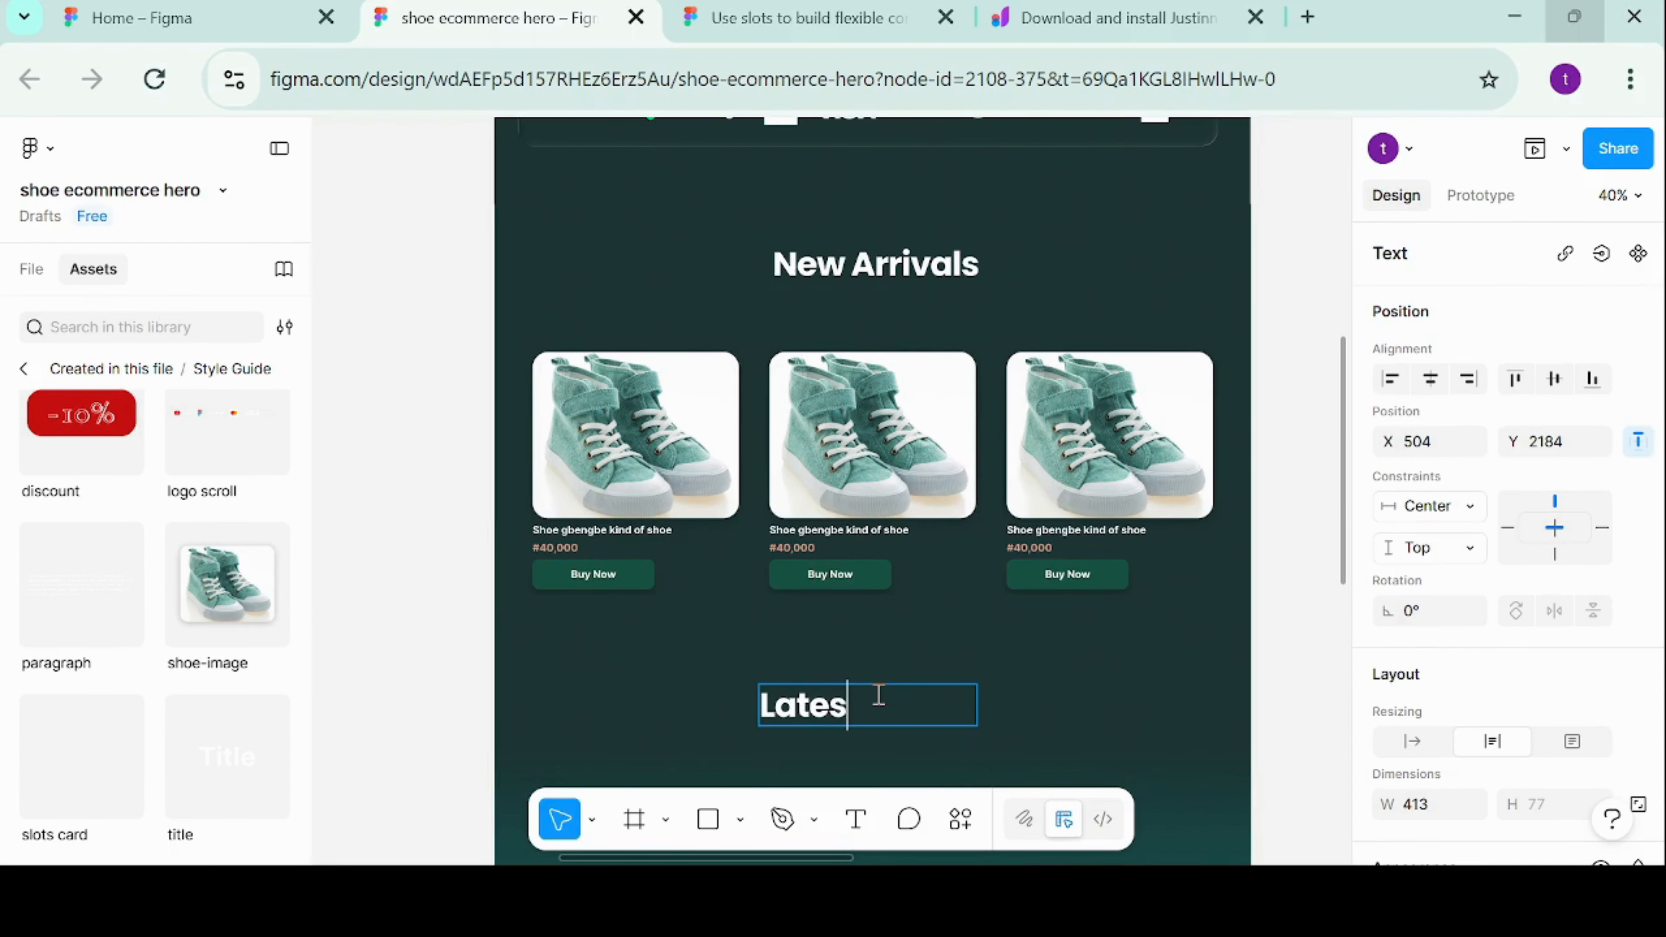
{"action": "type", "text": "t News"}
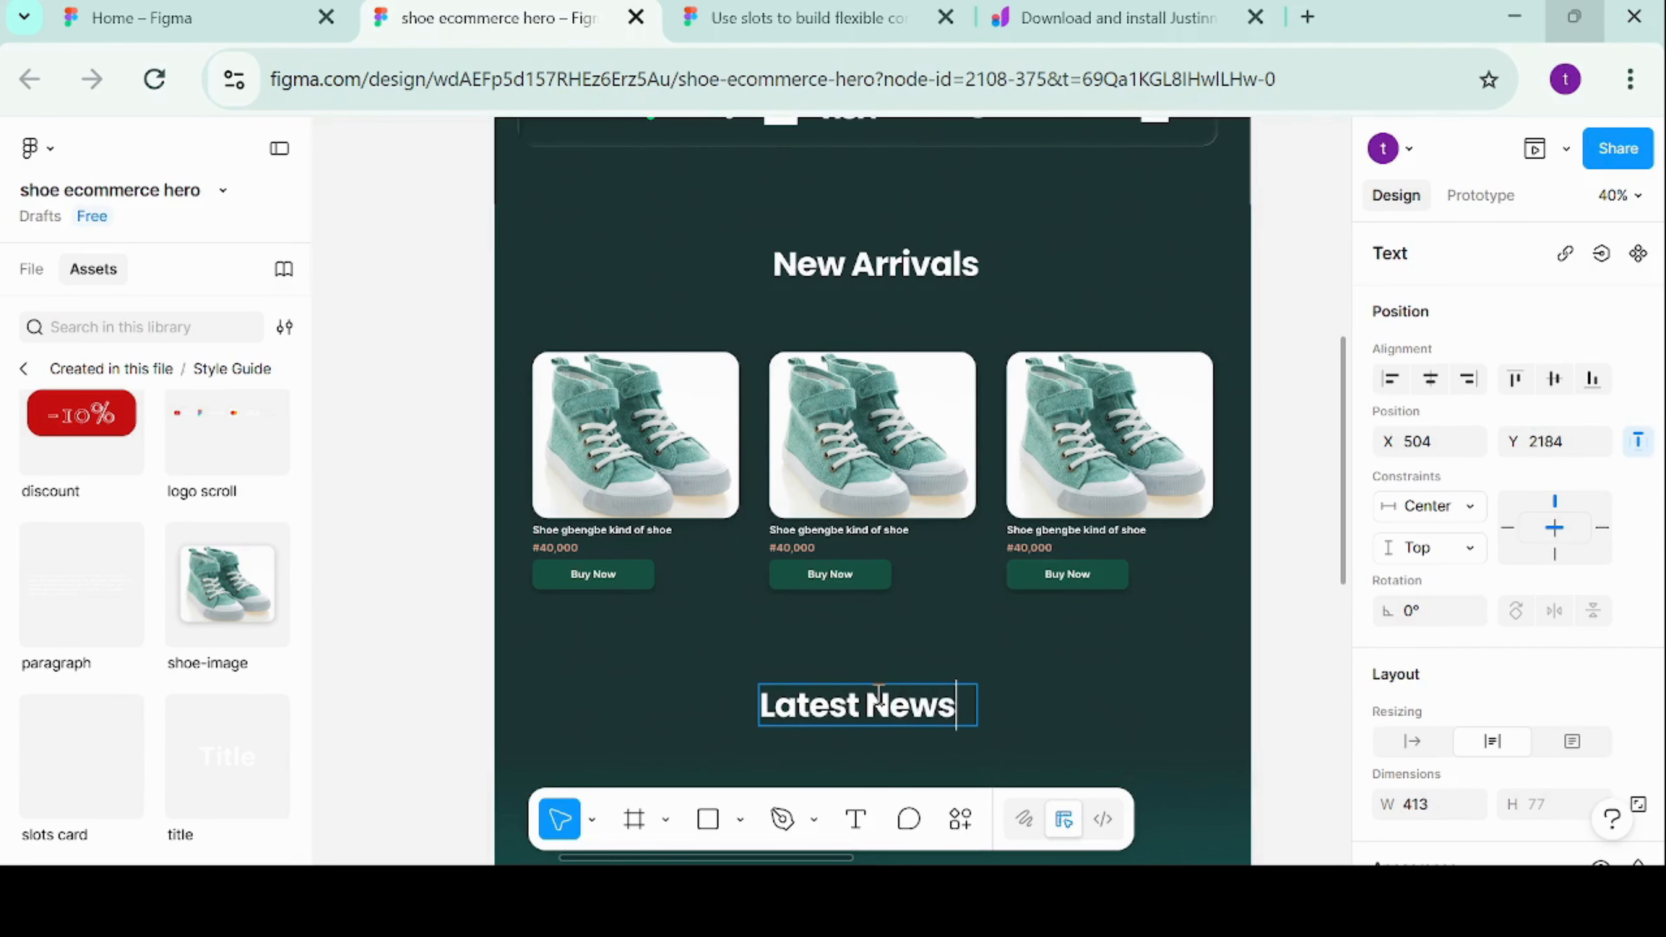
{"action": "key", "text": "Escape"}
{"action": "scroll", "coordinate": [1092, 728], "scroll_direction": "down", "scroll_amount": 2}
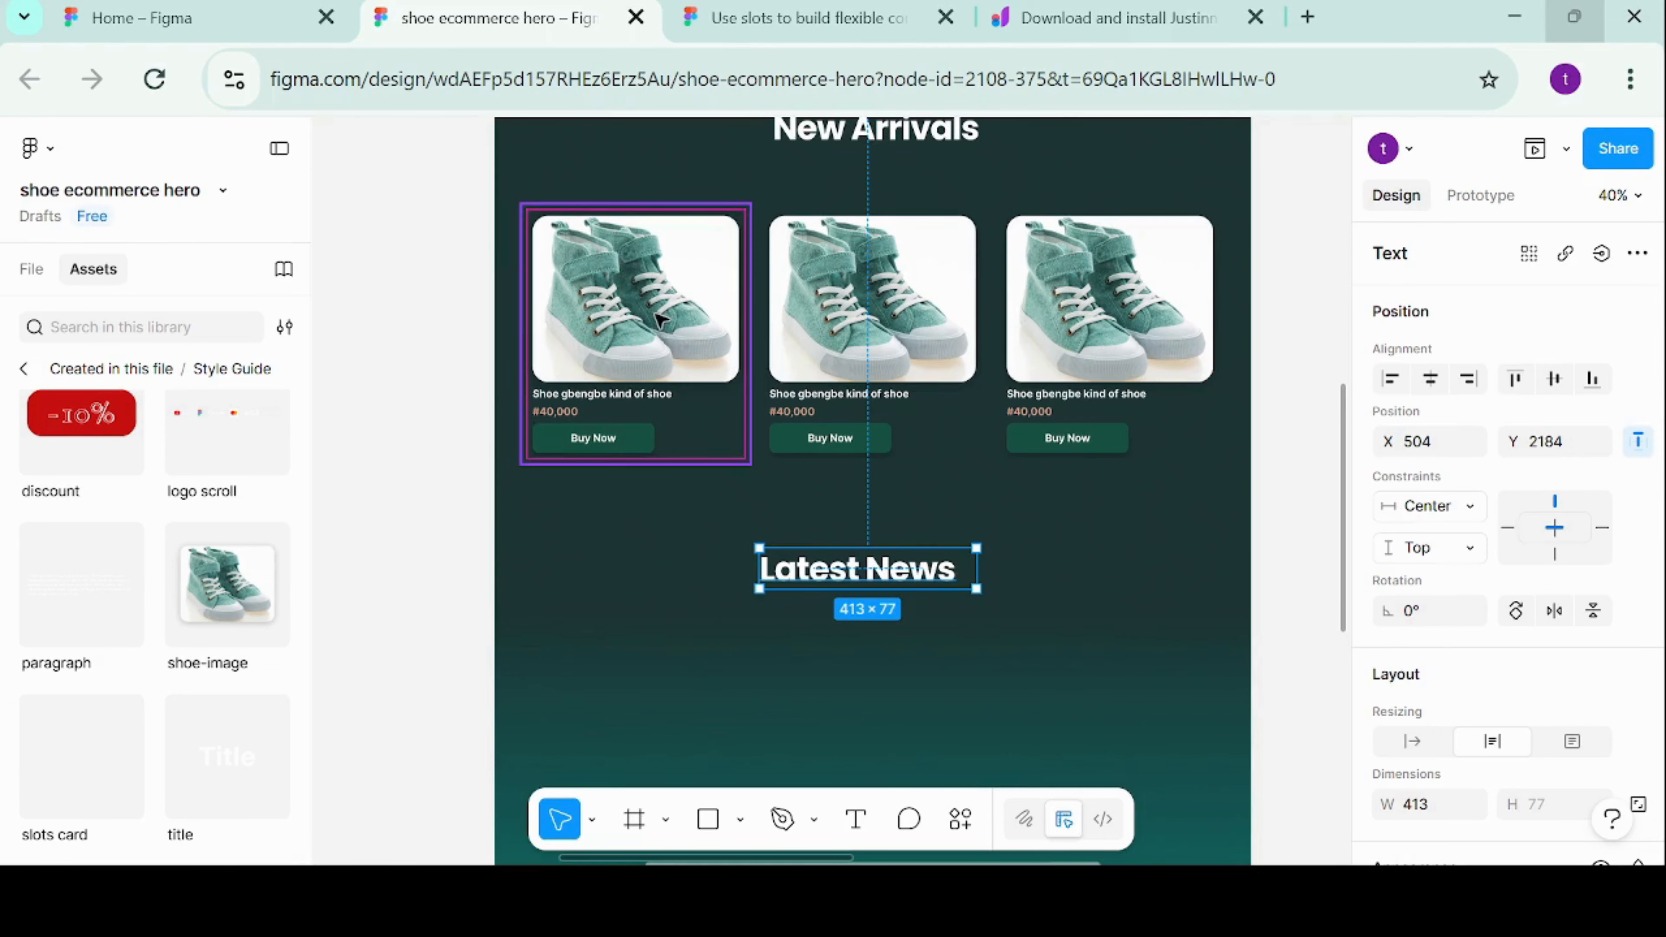
{"action": "left_click", "coordinate": [748, 659]}
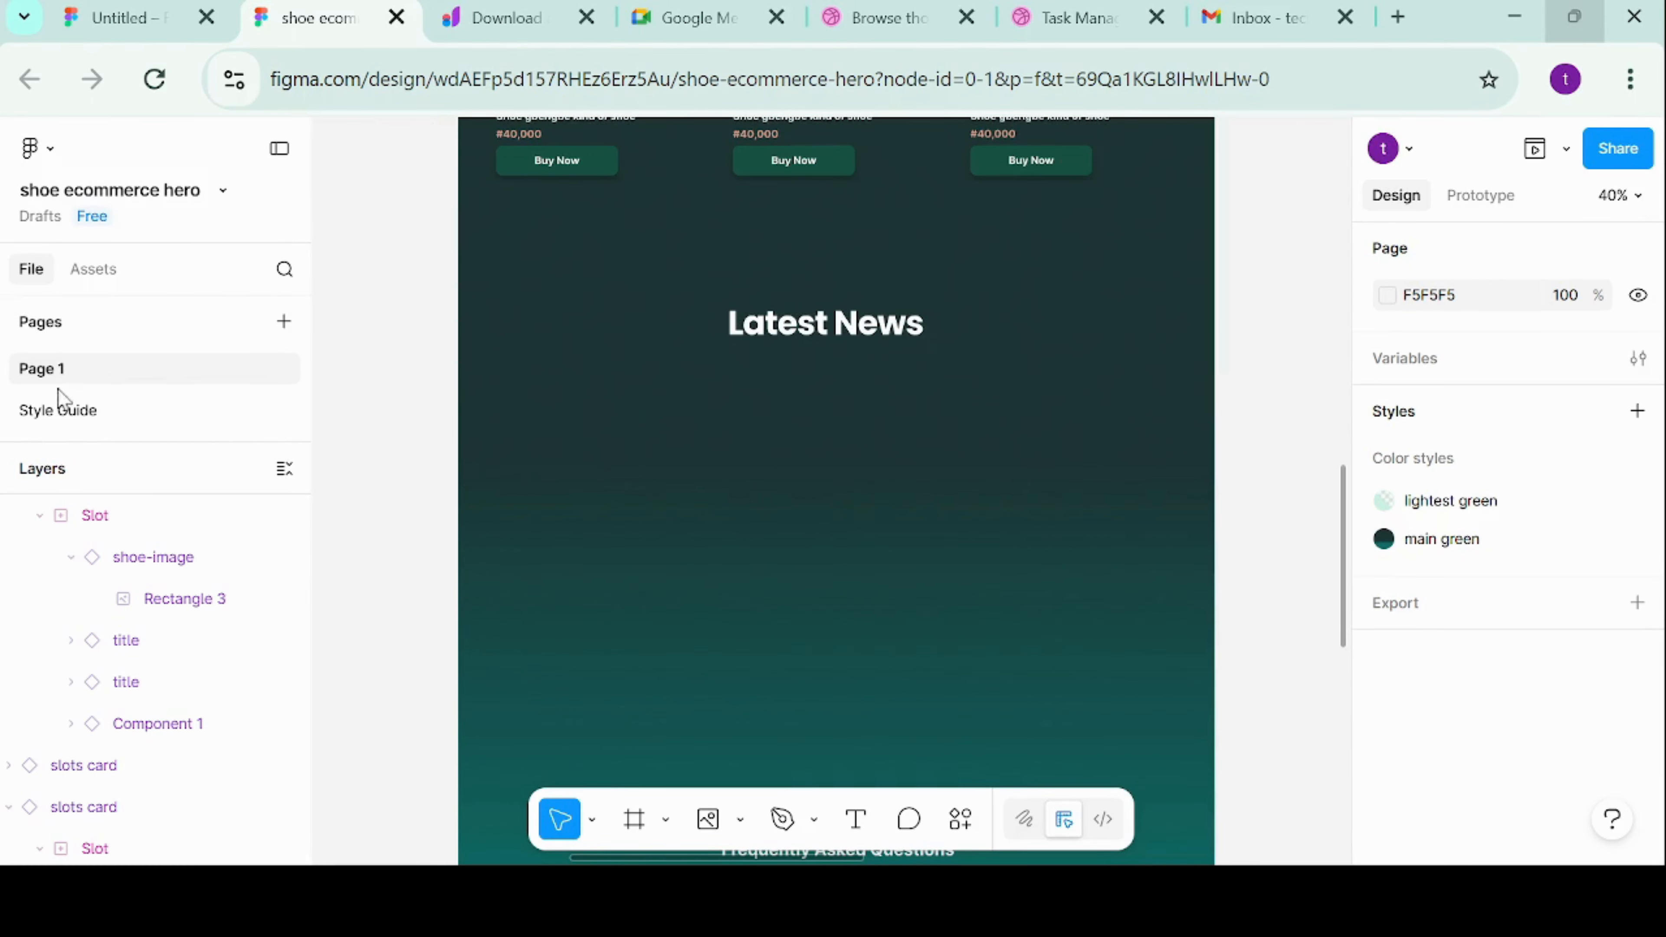
Insert a slots card instance from the Style Guide and place it below the Latest News heading at X 1635, Y 3025
{"action": "left_click", "coordinate": [94, 271]}
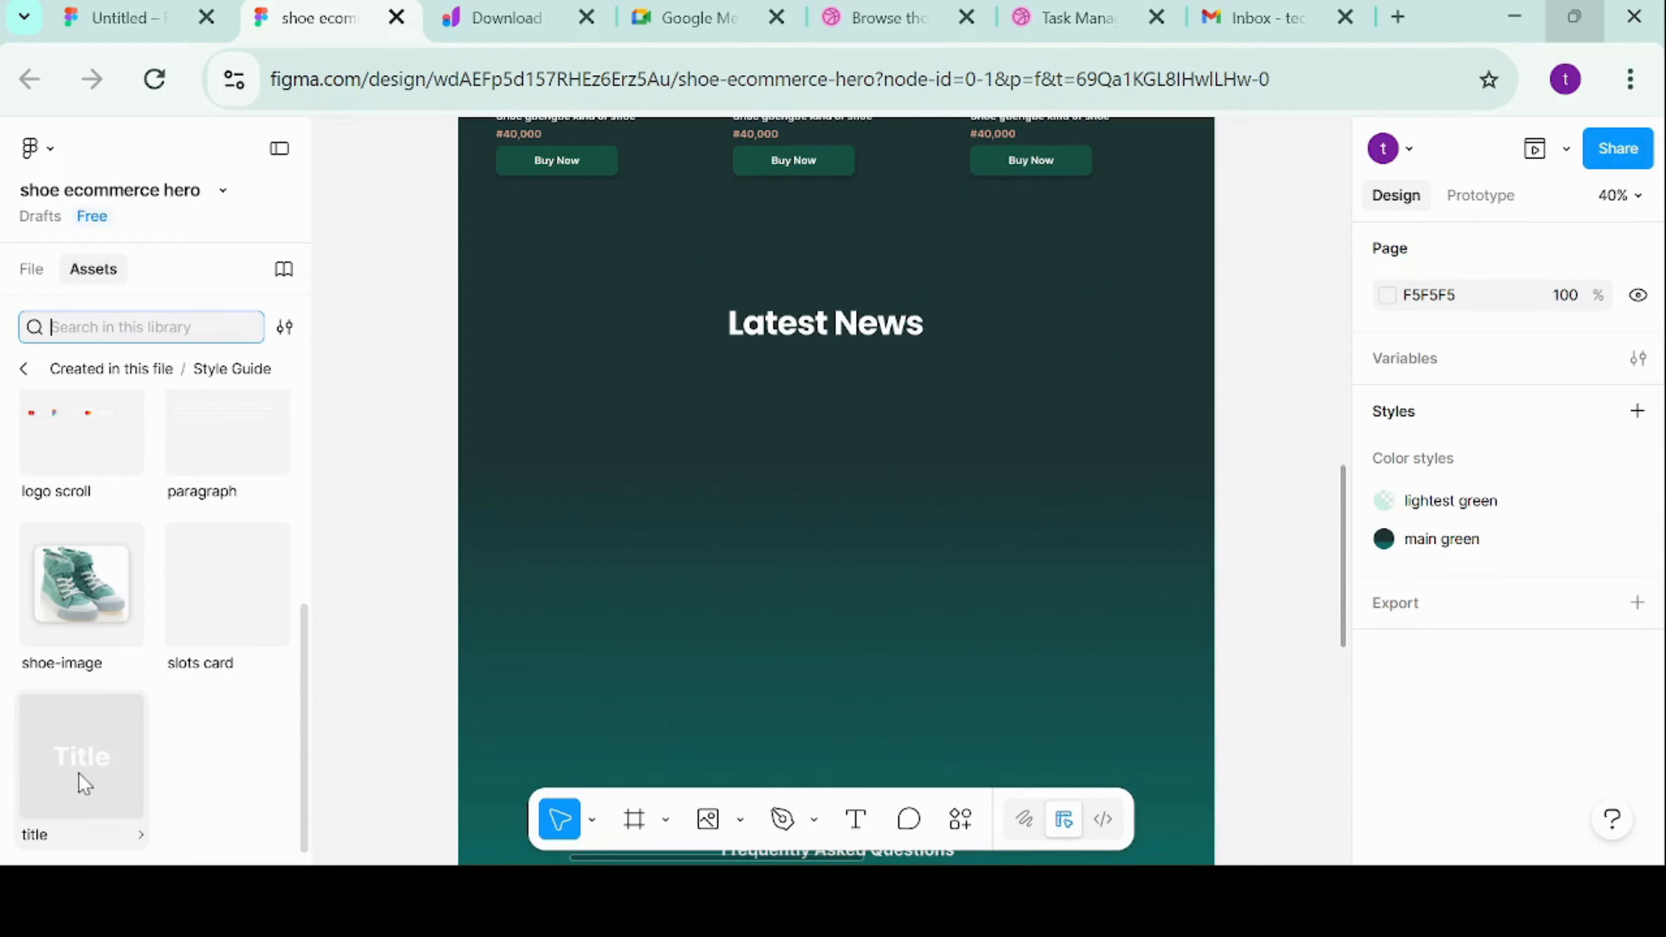
{"action": "left_click", "coordinate": [210, 554]}
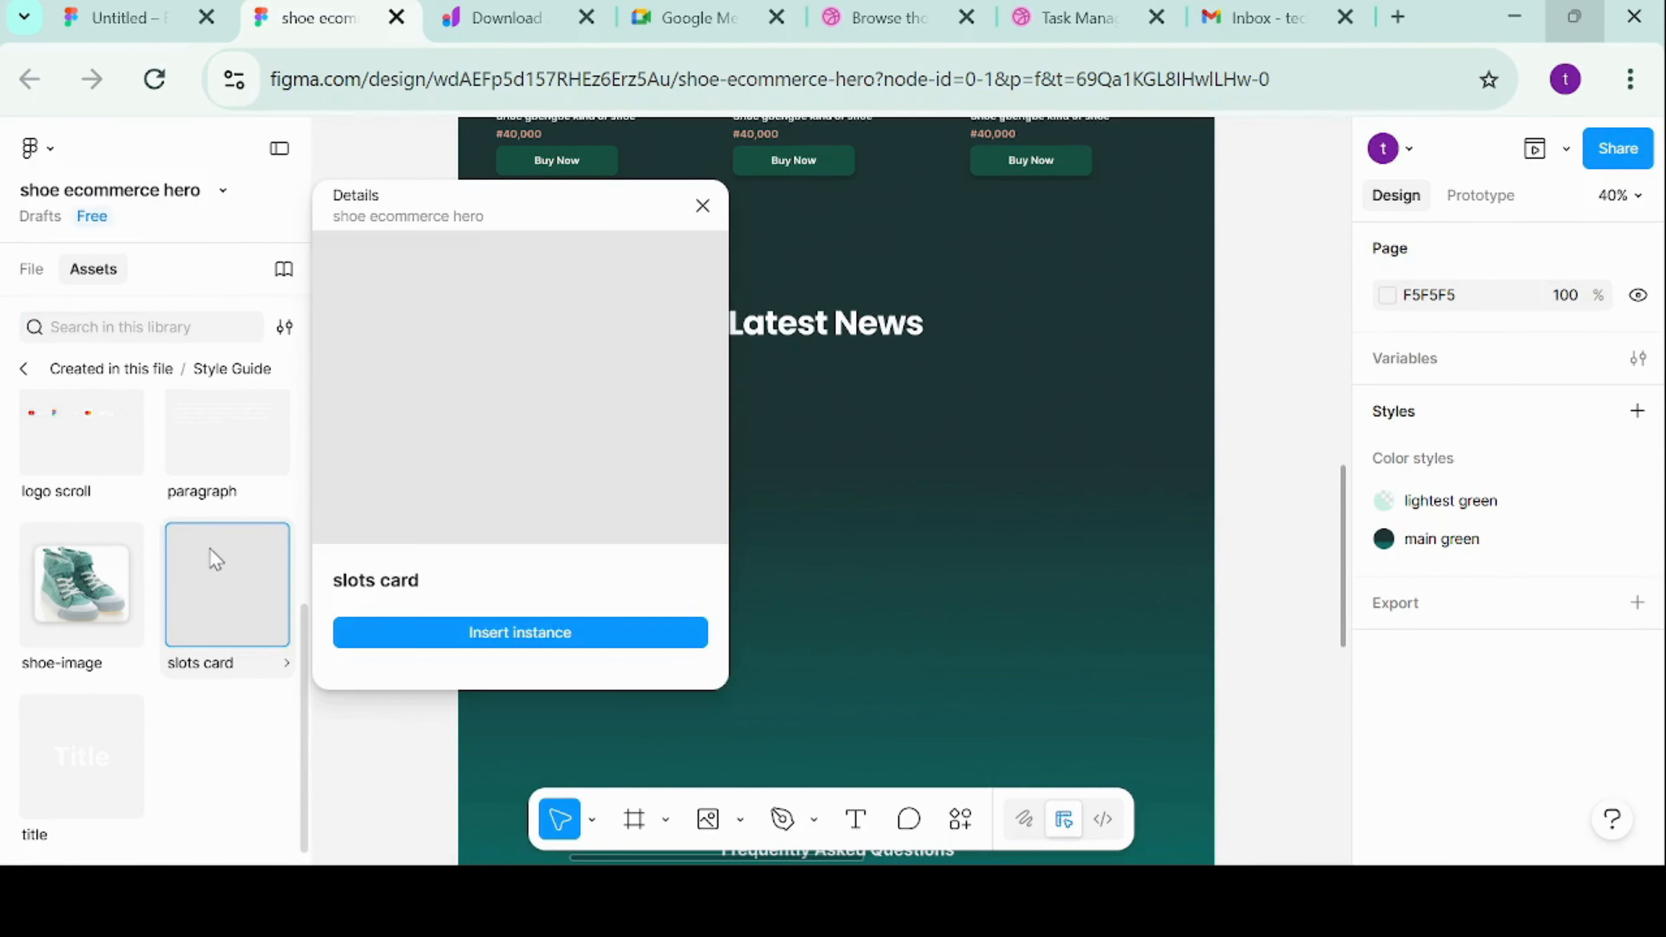
{"action": "left_click", "coordinate": [518, 633]}
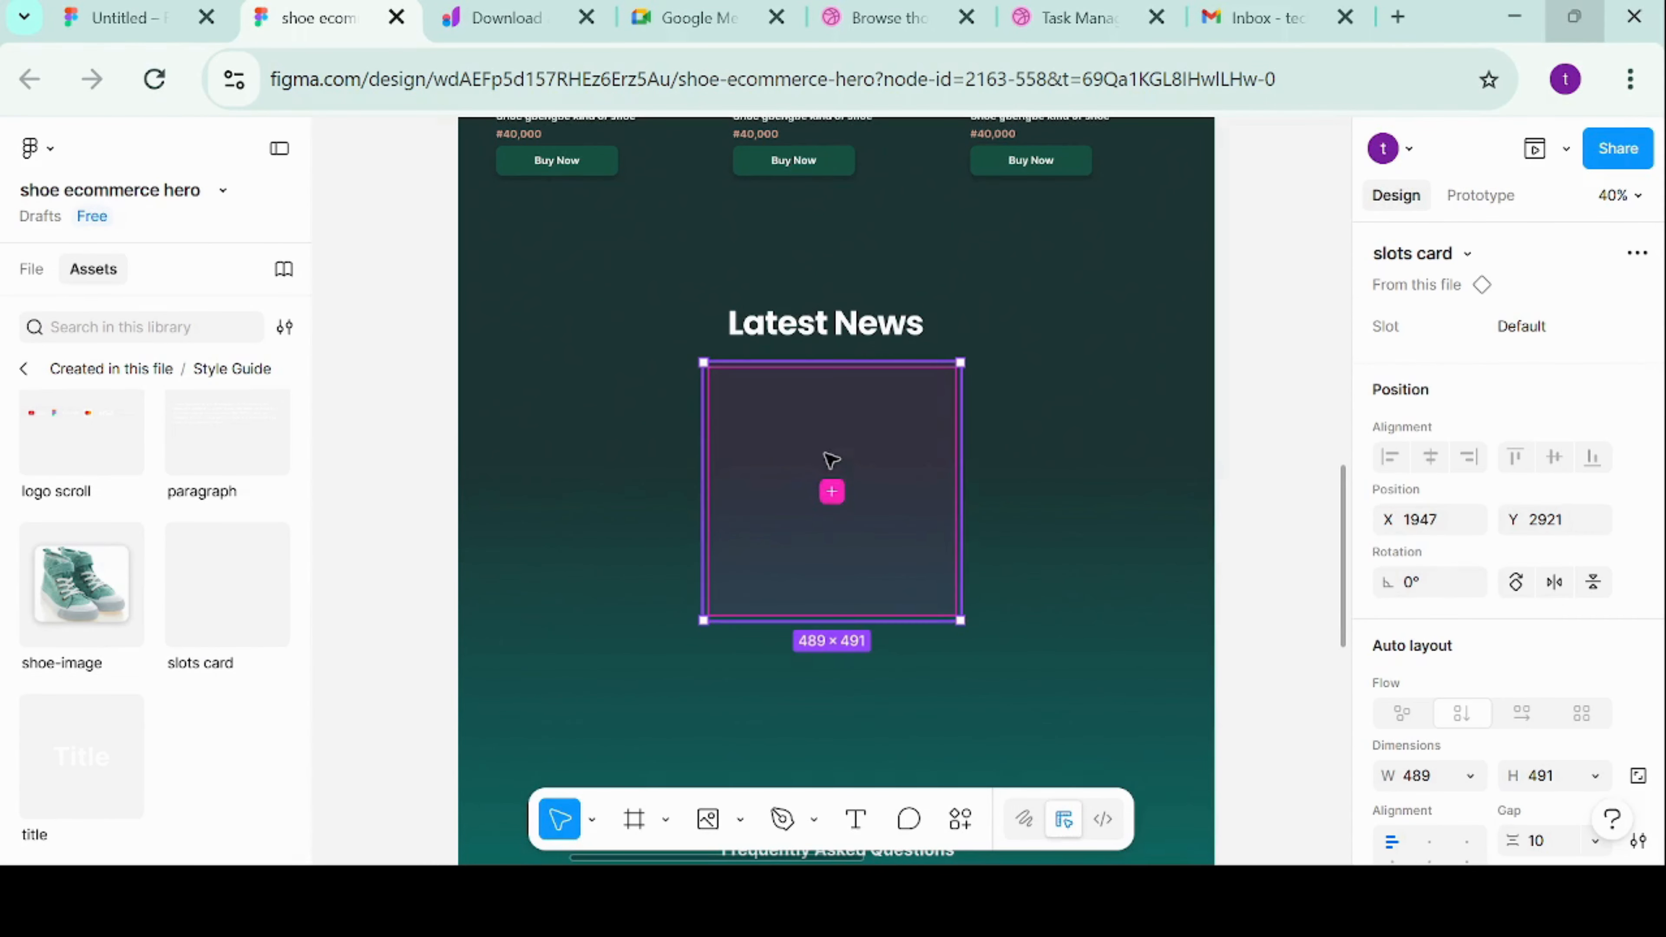
{"action": "left_click_drag", "start_coordinate": [828, 456], "coordinate": [664, 511]}
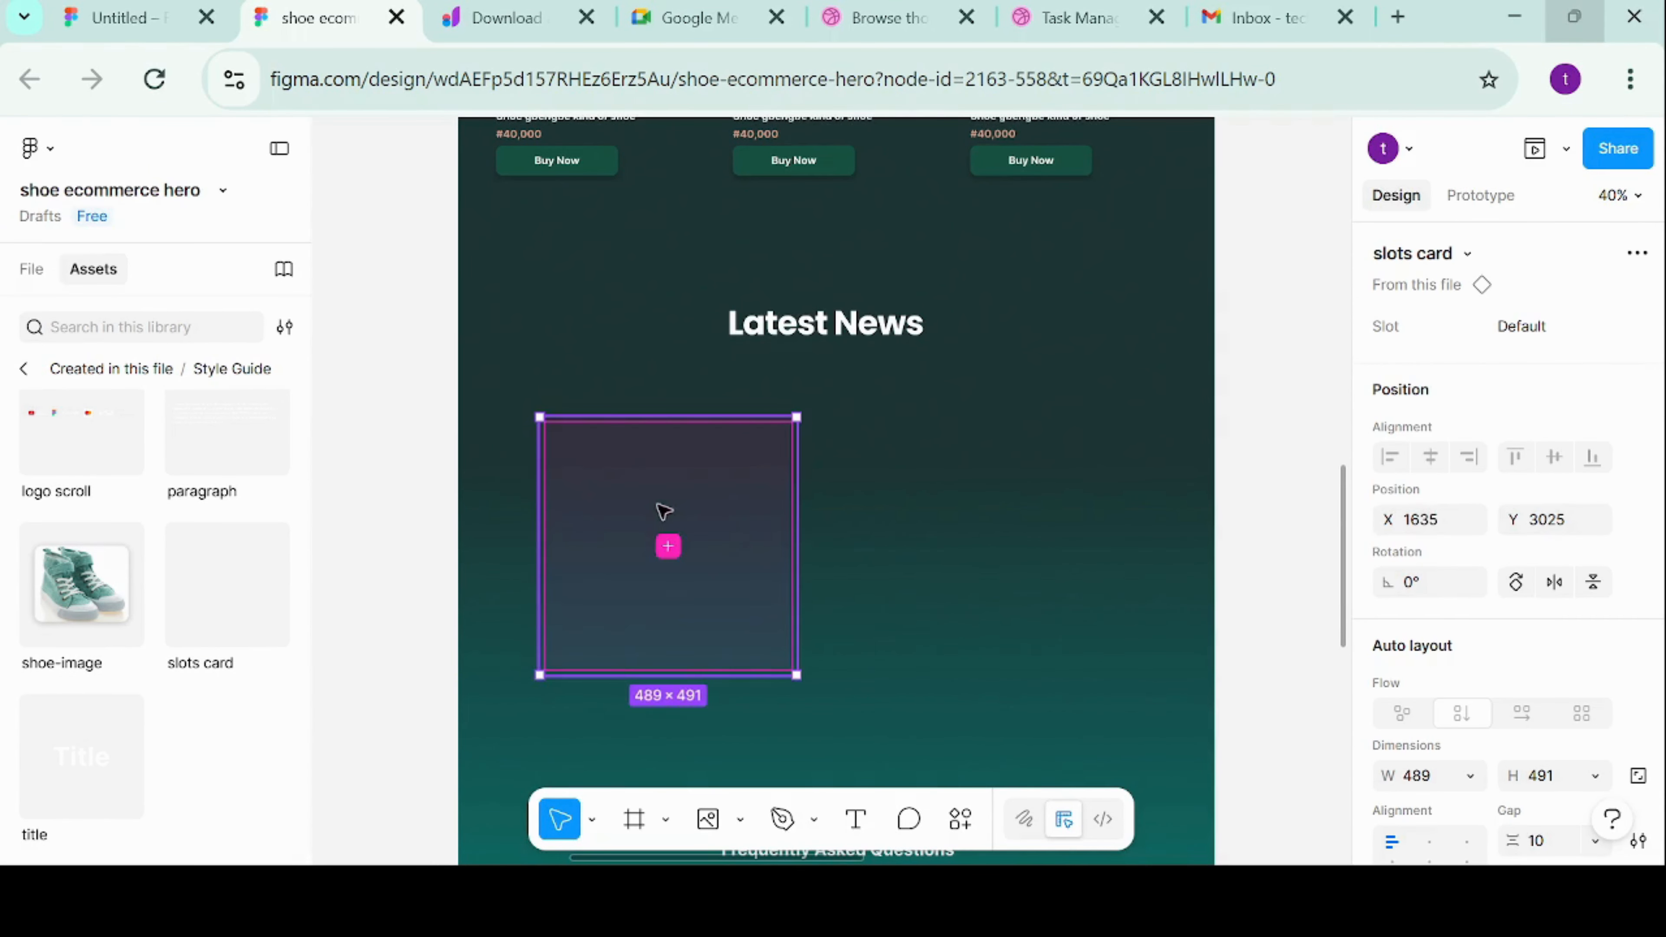
Add the Style Guide's title and paragraph components to the new card's slot
{"action": "left_click", "coordinate": [666, 549]}
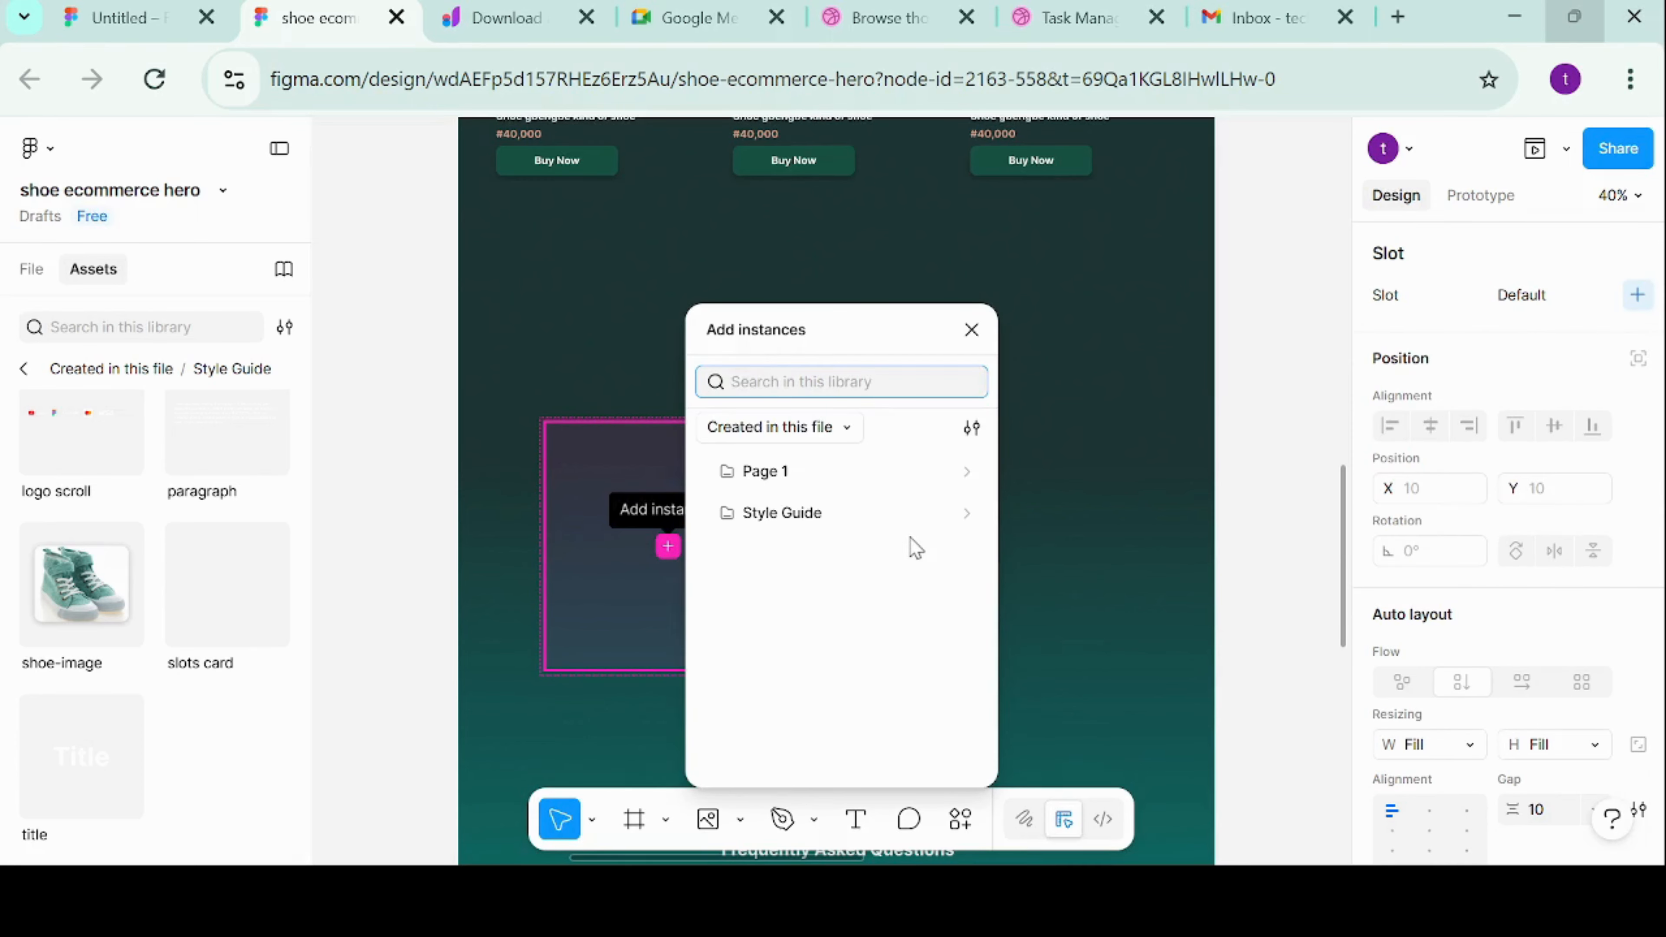
{"action": "left_click", "coordinate": [845, 520]}
{"action": "scroll", "coordinate": [921, 724], "scroll_direction": "down", "scroll_amount": 5}
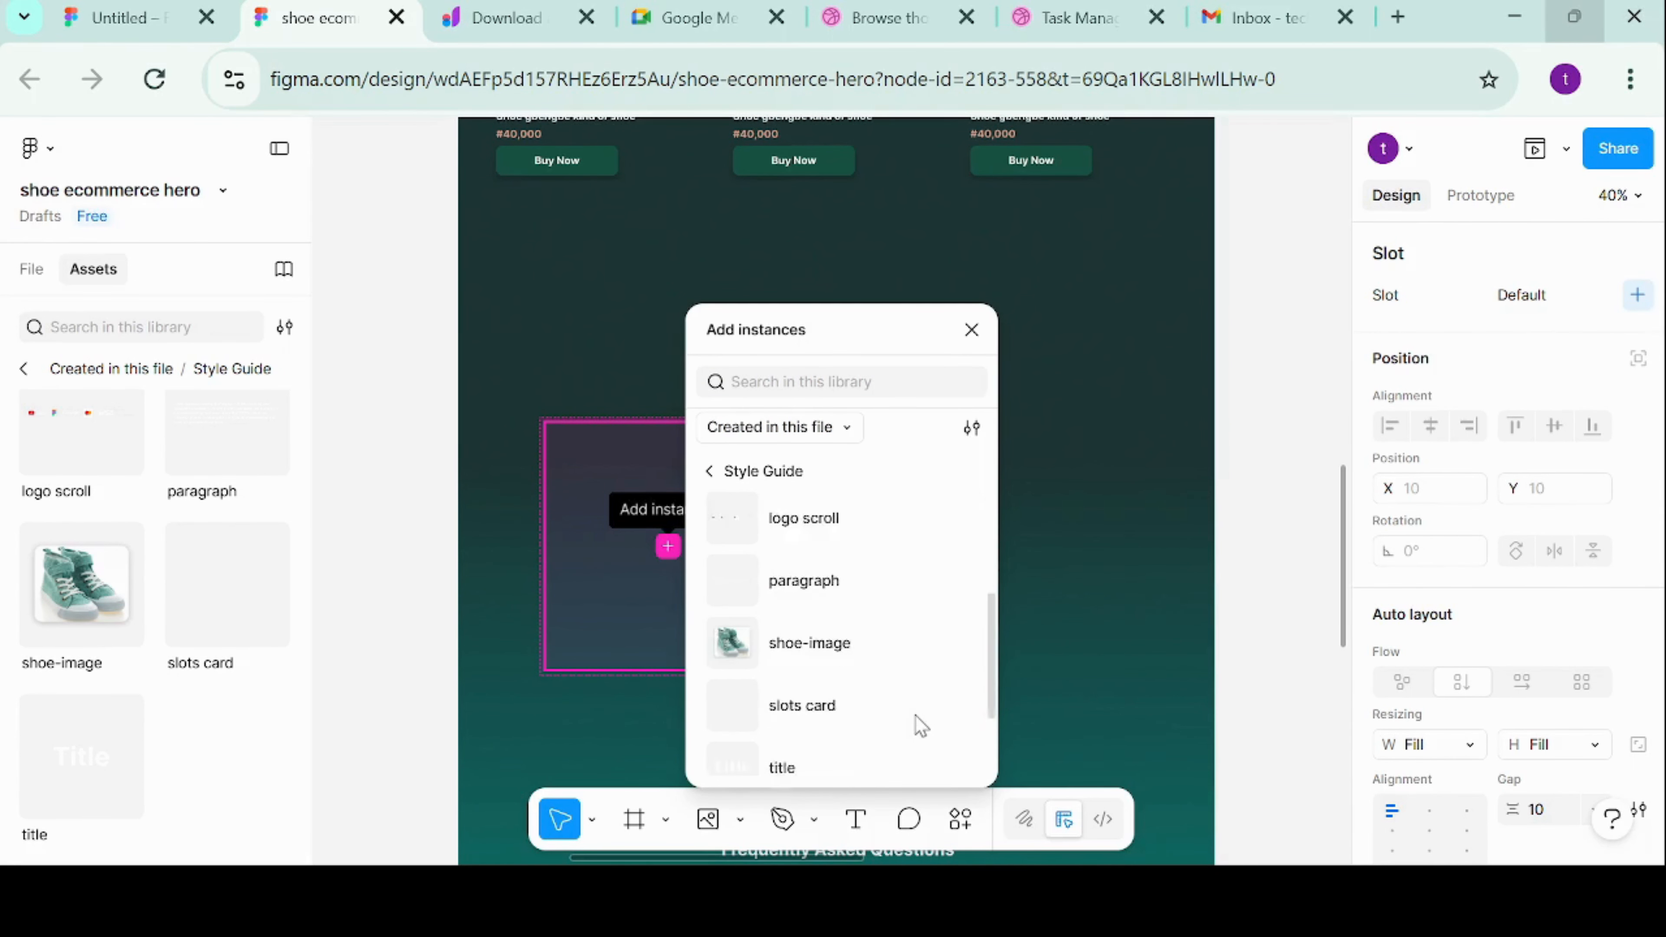
{"action": "left_click", "coordinate": [817, 724]}
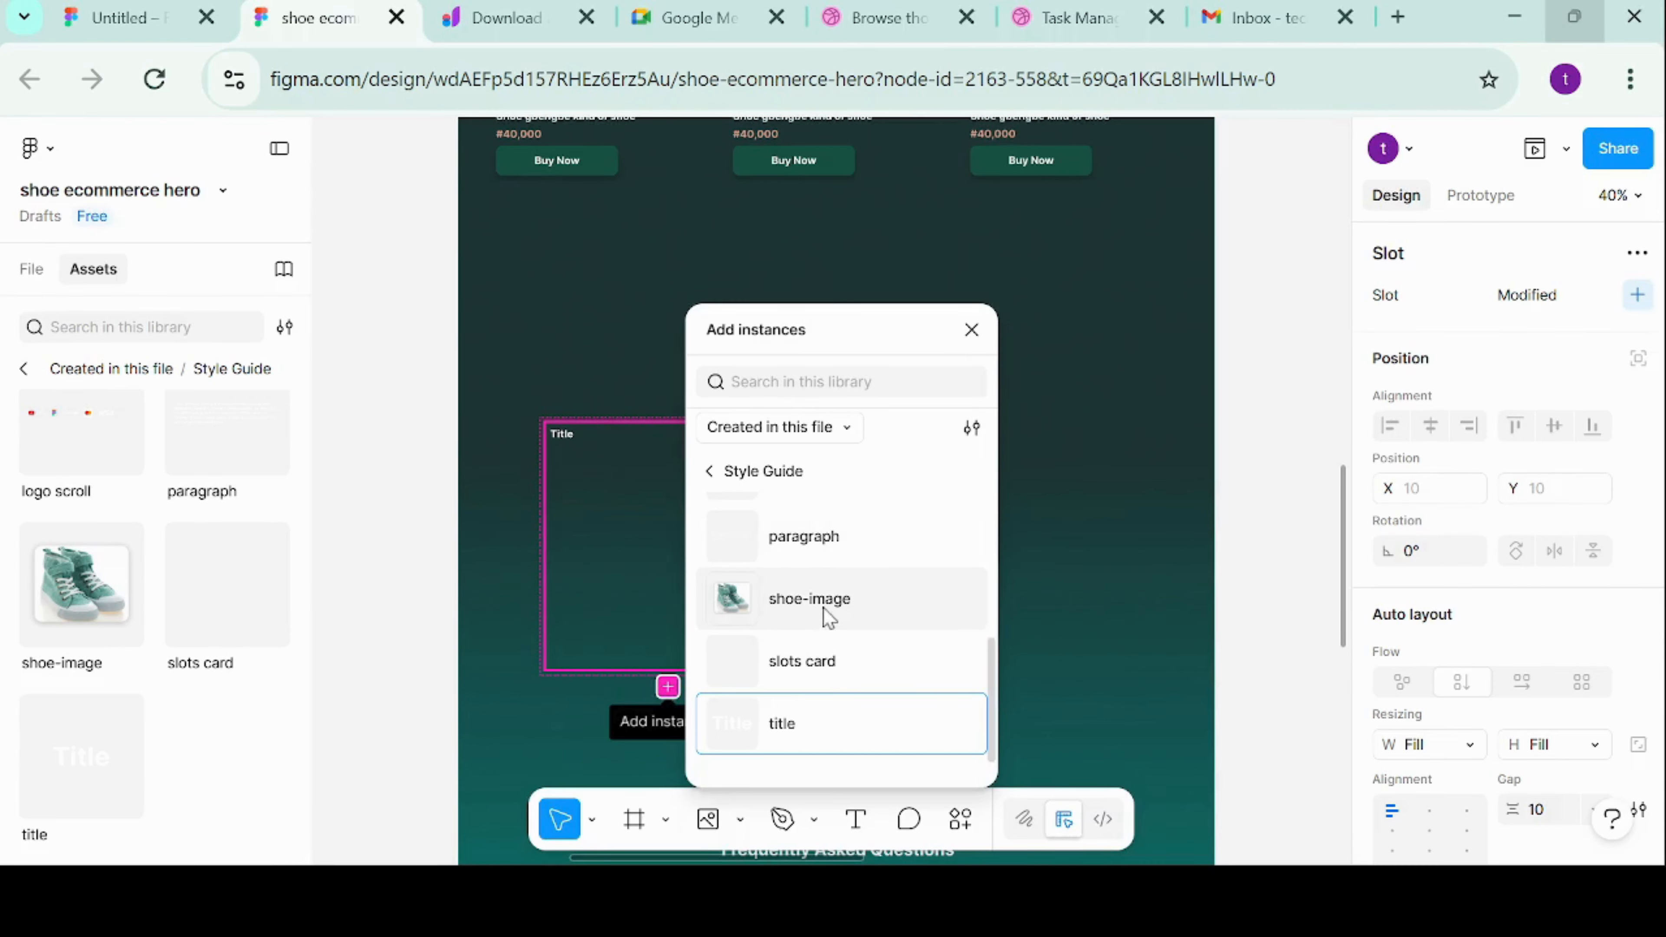
{"action": "scroll", "coordinate": [821, 613], "scroll_direction": "up", "scroll_amount": 3}
{"action": "scroll", "coordinate": [821, 613], "scroll_direction": "up", "scroll_amount": 4}
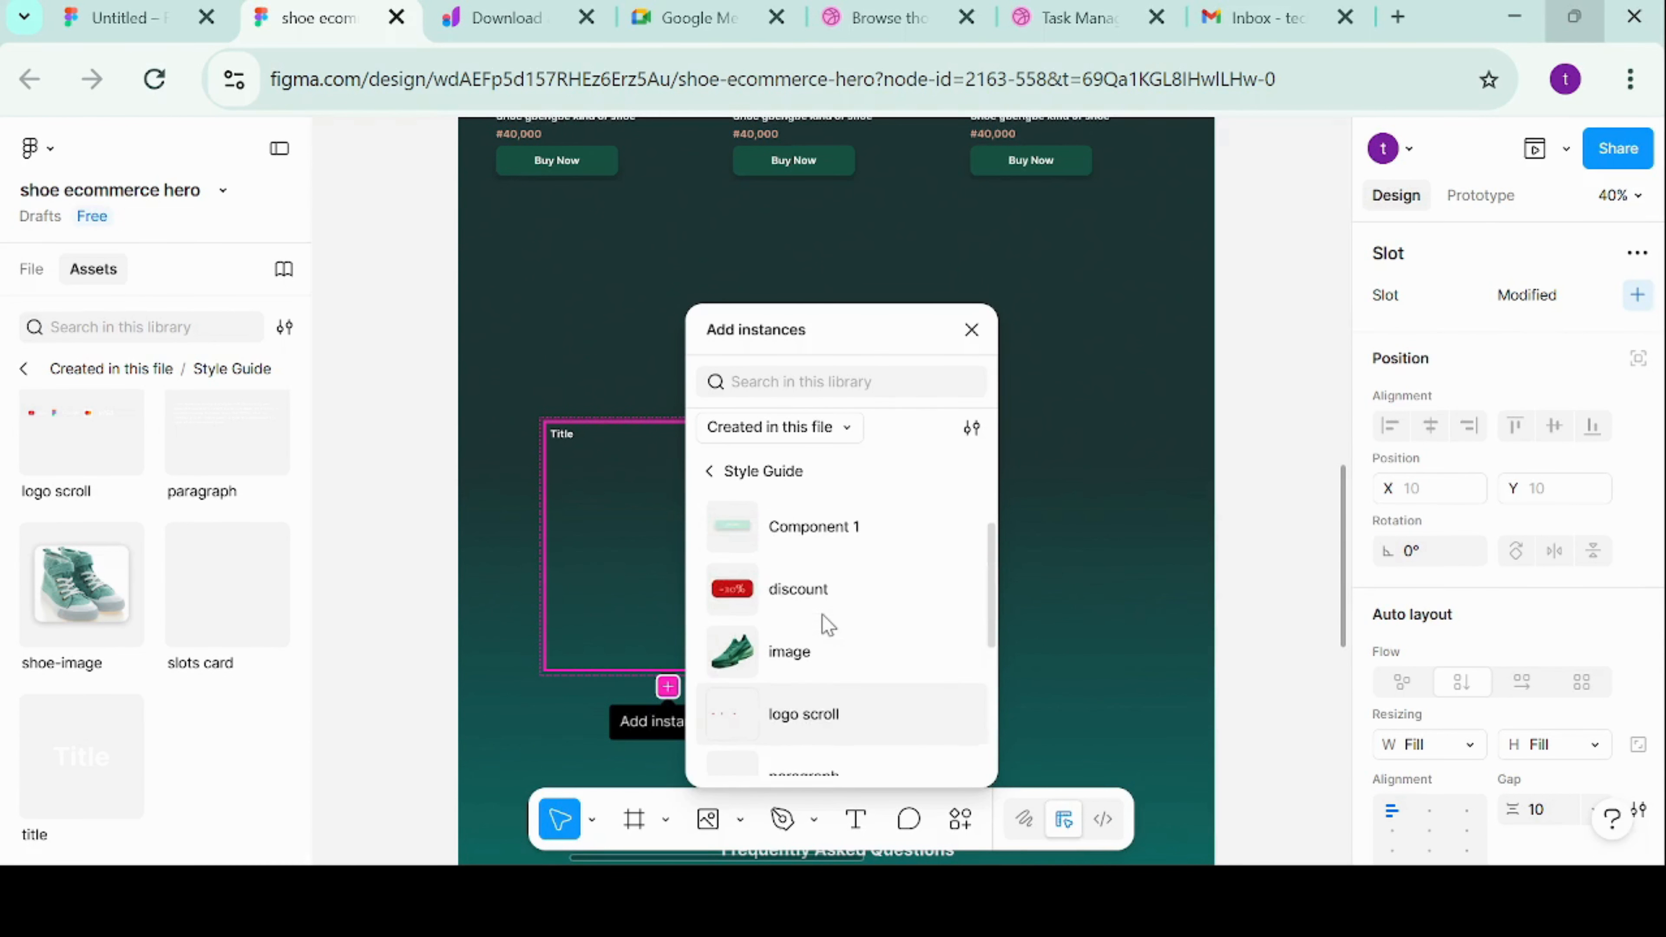
{"action": "scroll", "coordinate": [821, 620], "scroll_direction": "down", "scroll_amount": 3}
{"action": "left_click", "coordinate": [842, 561]}
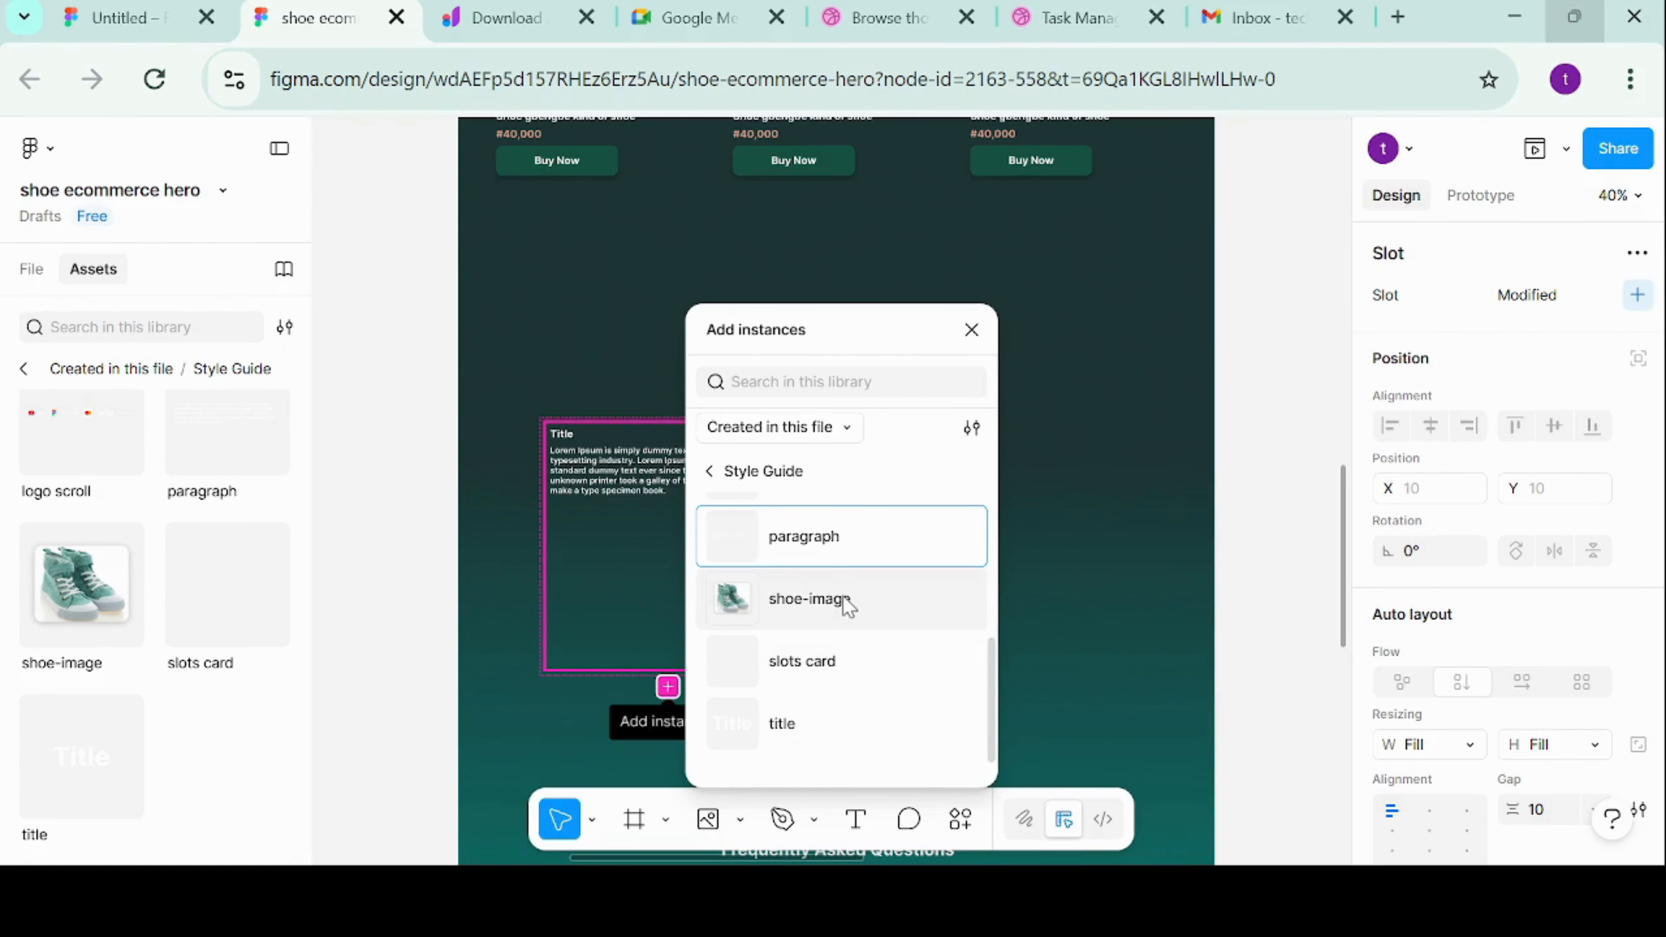
Add the green shoe image component and the Component 1 button below the paragraph in the card's slot
{"action": "scroll", "coordinate": [846, 600], "scroll_direction": "up", "scroll_amount": 2}
{"action": "scroll", "coordinate": [842, 595], "scroll_direction": "up", "scroll_amount": 3}
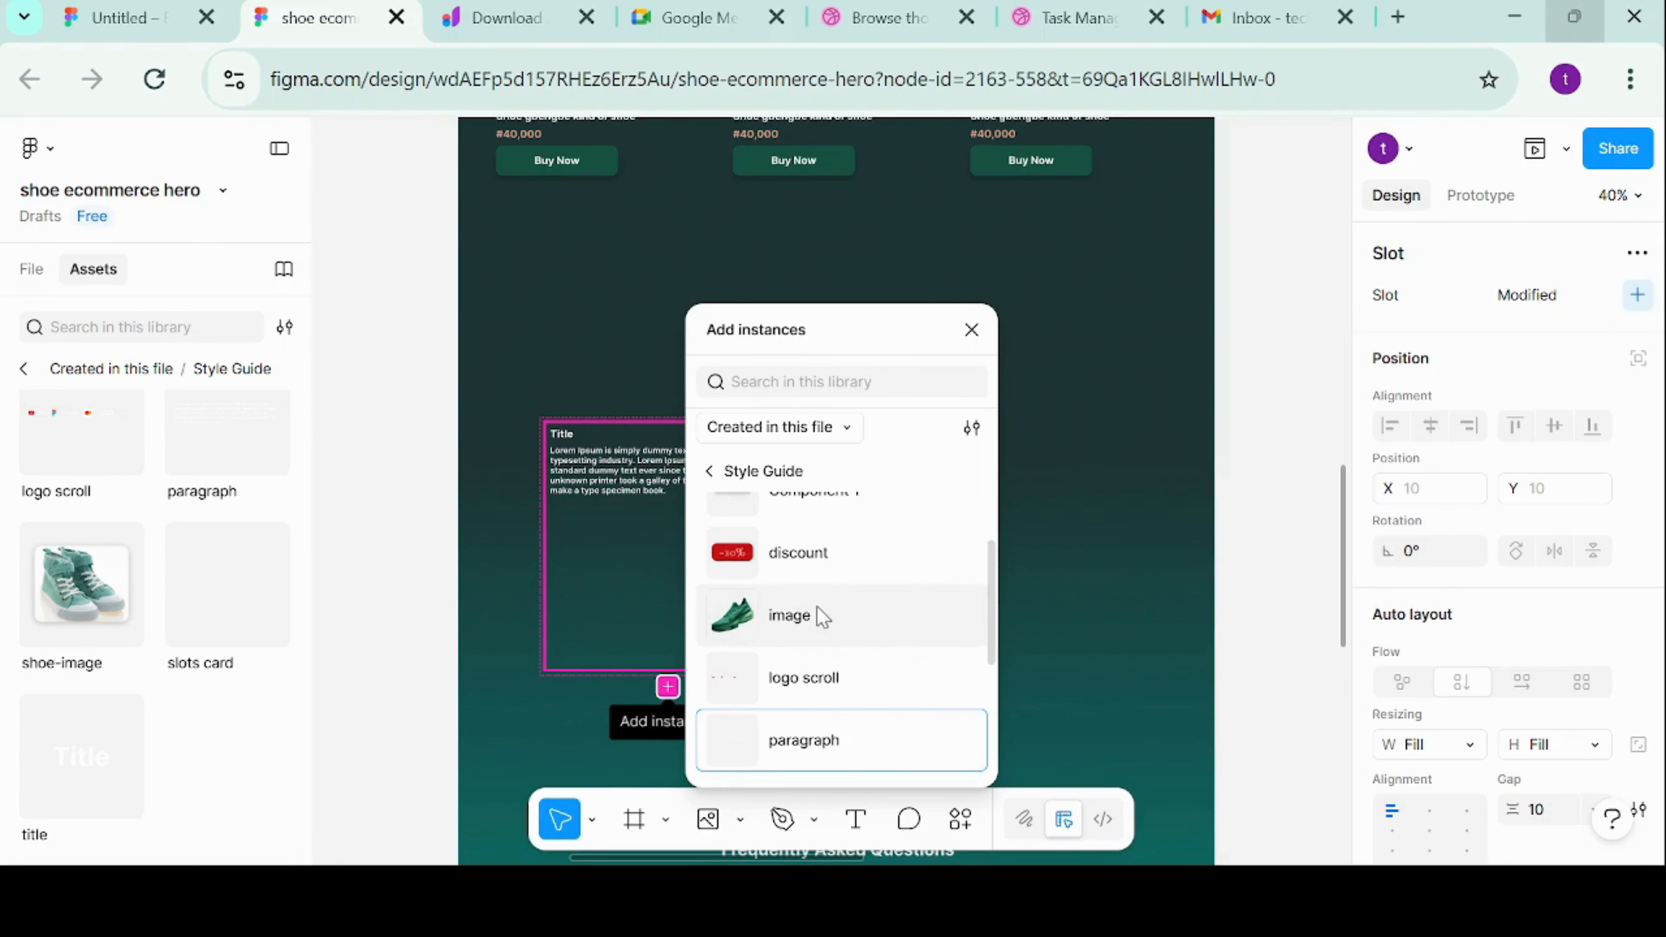
{"action": "left_click", "coordinate": [817, 607]}
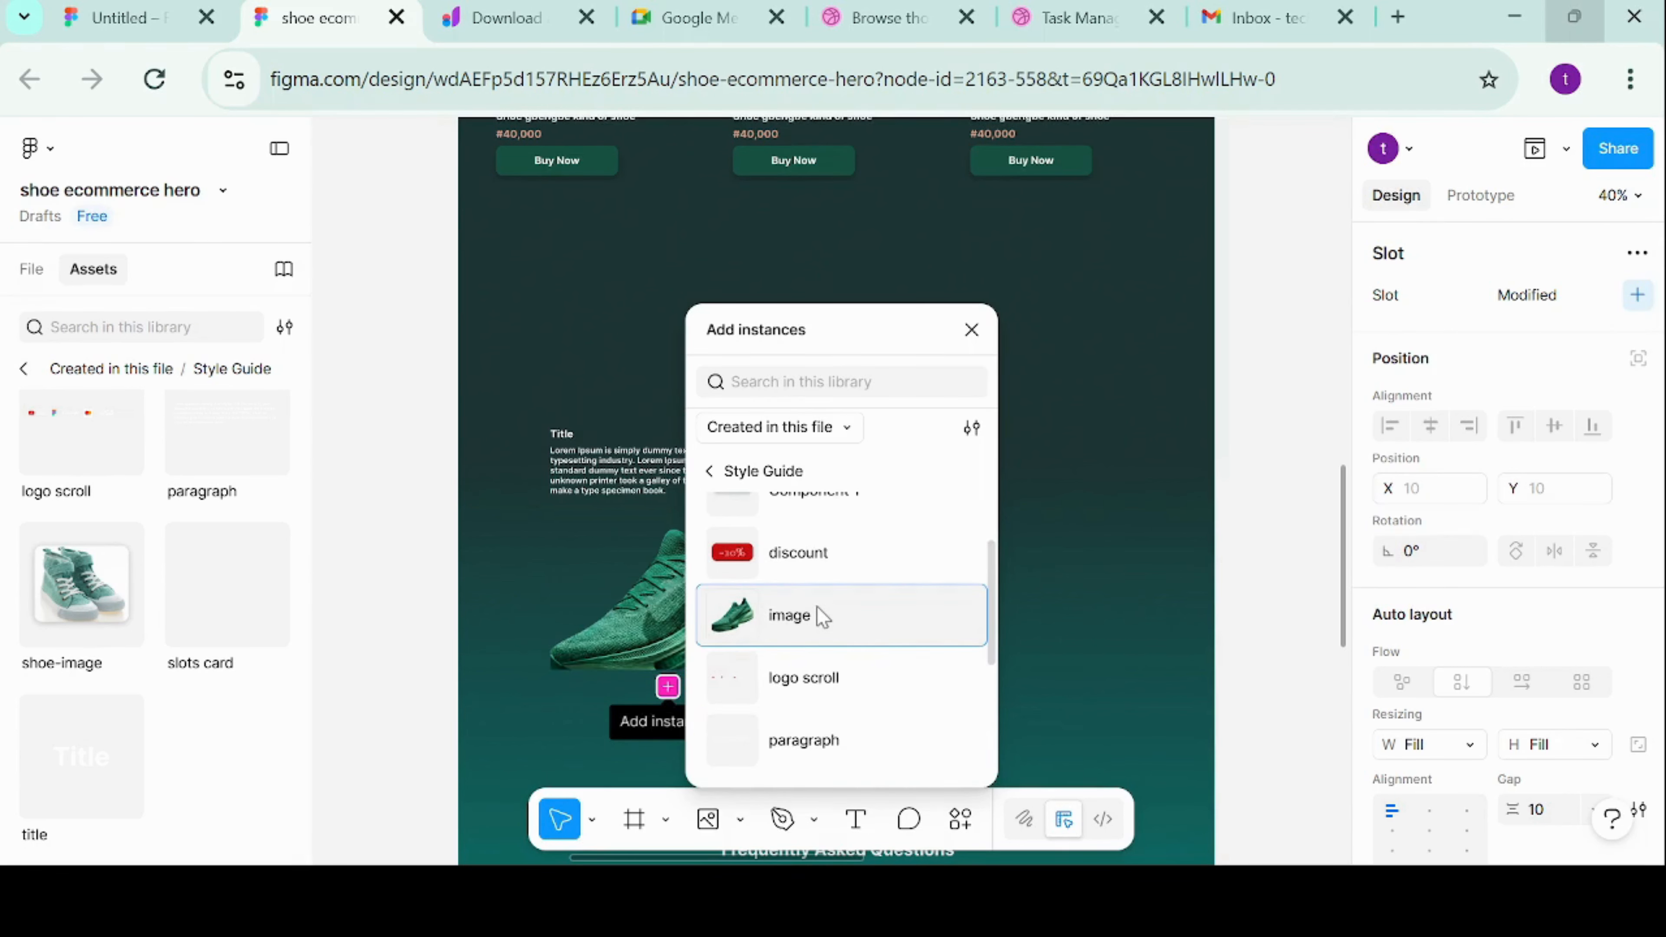
{"action": "scroll", "coordinate": [814, 659], "scroll_direction": "down", "scroll_amount": 2}
{"action": "scroll", "coordinate": [817, 668], "scroll_direction": "down", "scroll_amount": 2}
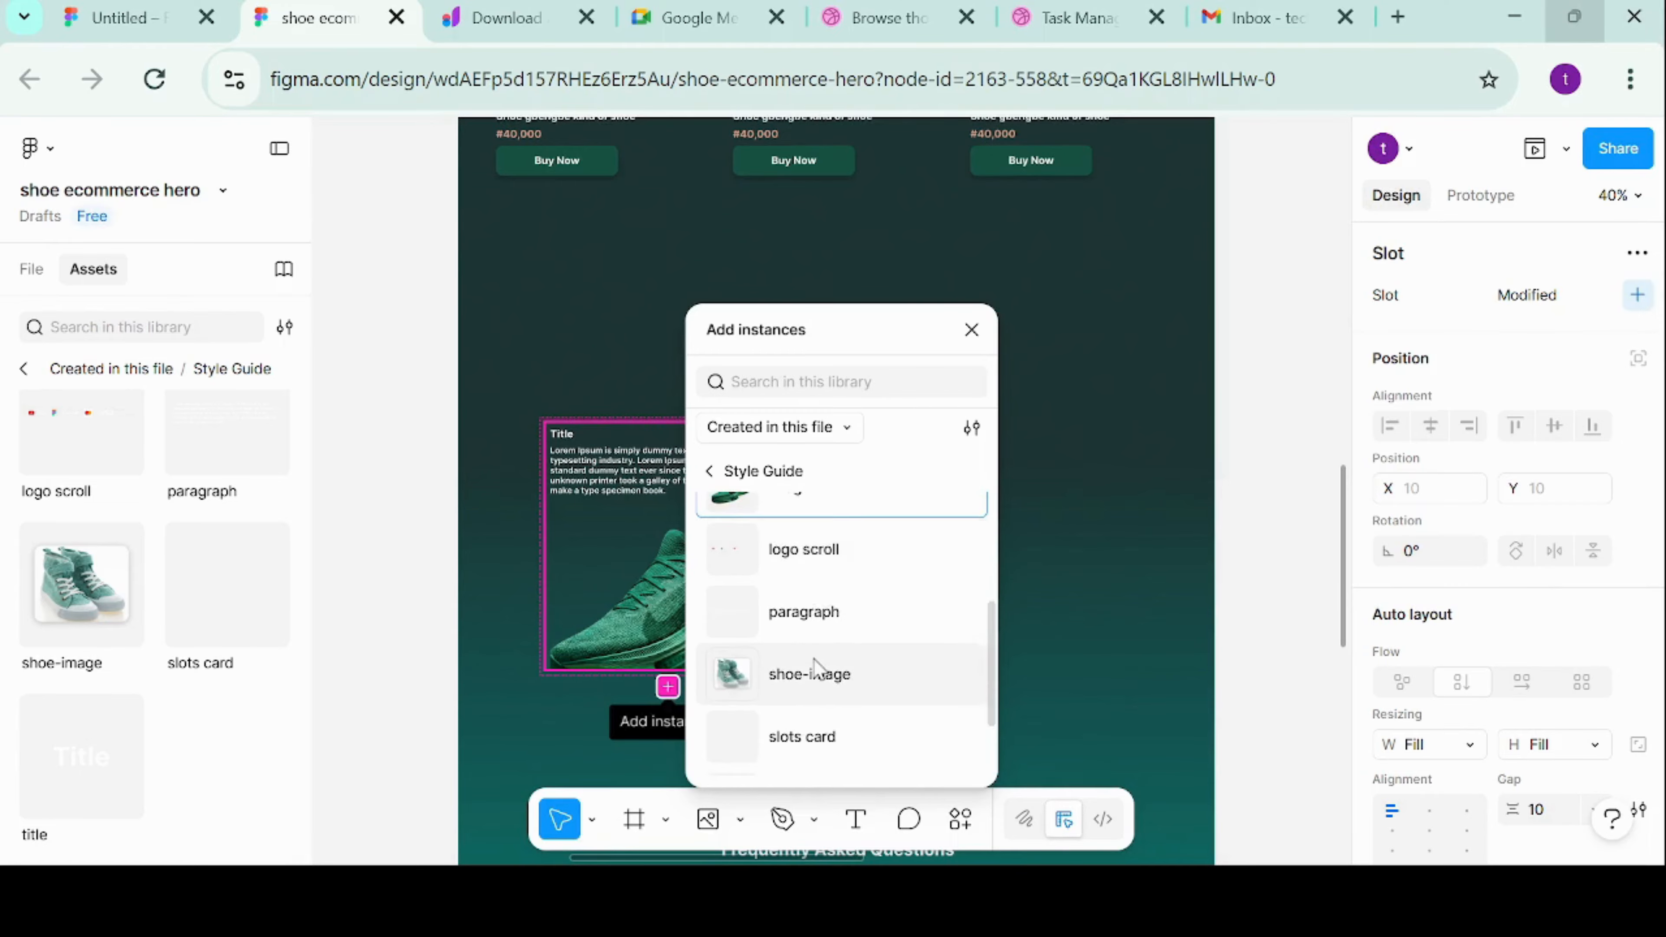
{"action": "scroll", "coordinate": [818, 668], "scroll_direction": "up", "scroll_amount": 4}
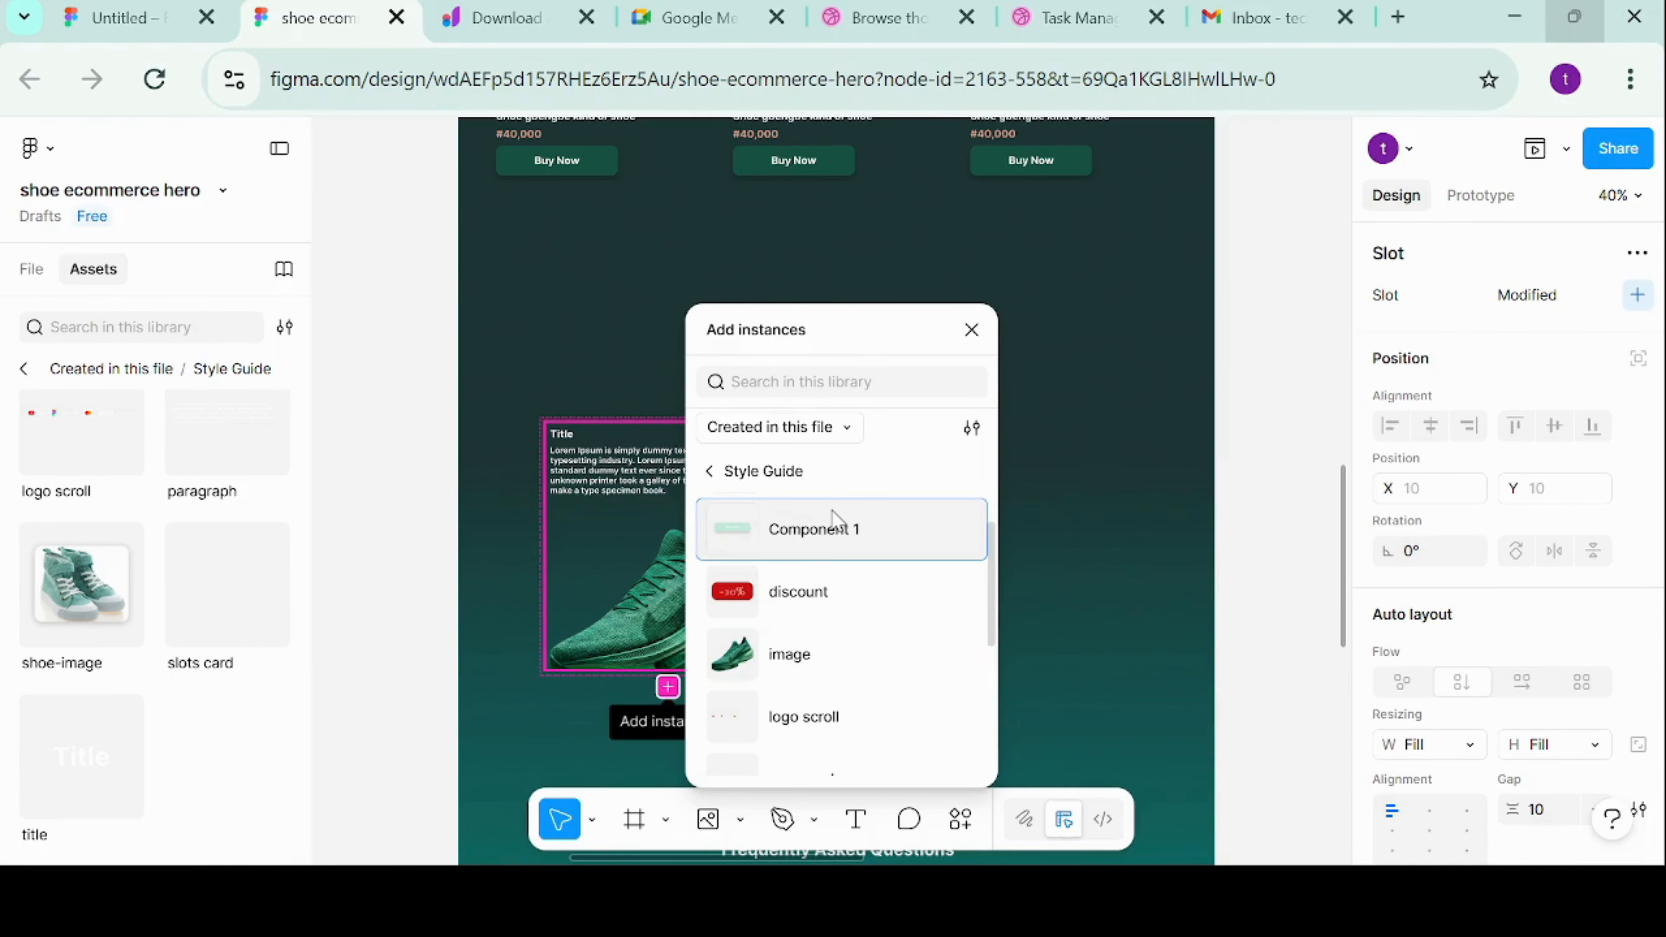
{"action": "left_click", "coordinate": [832, 525]}
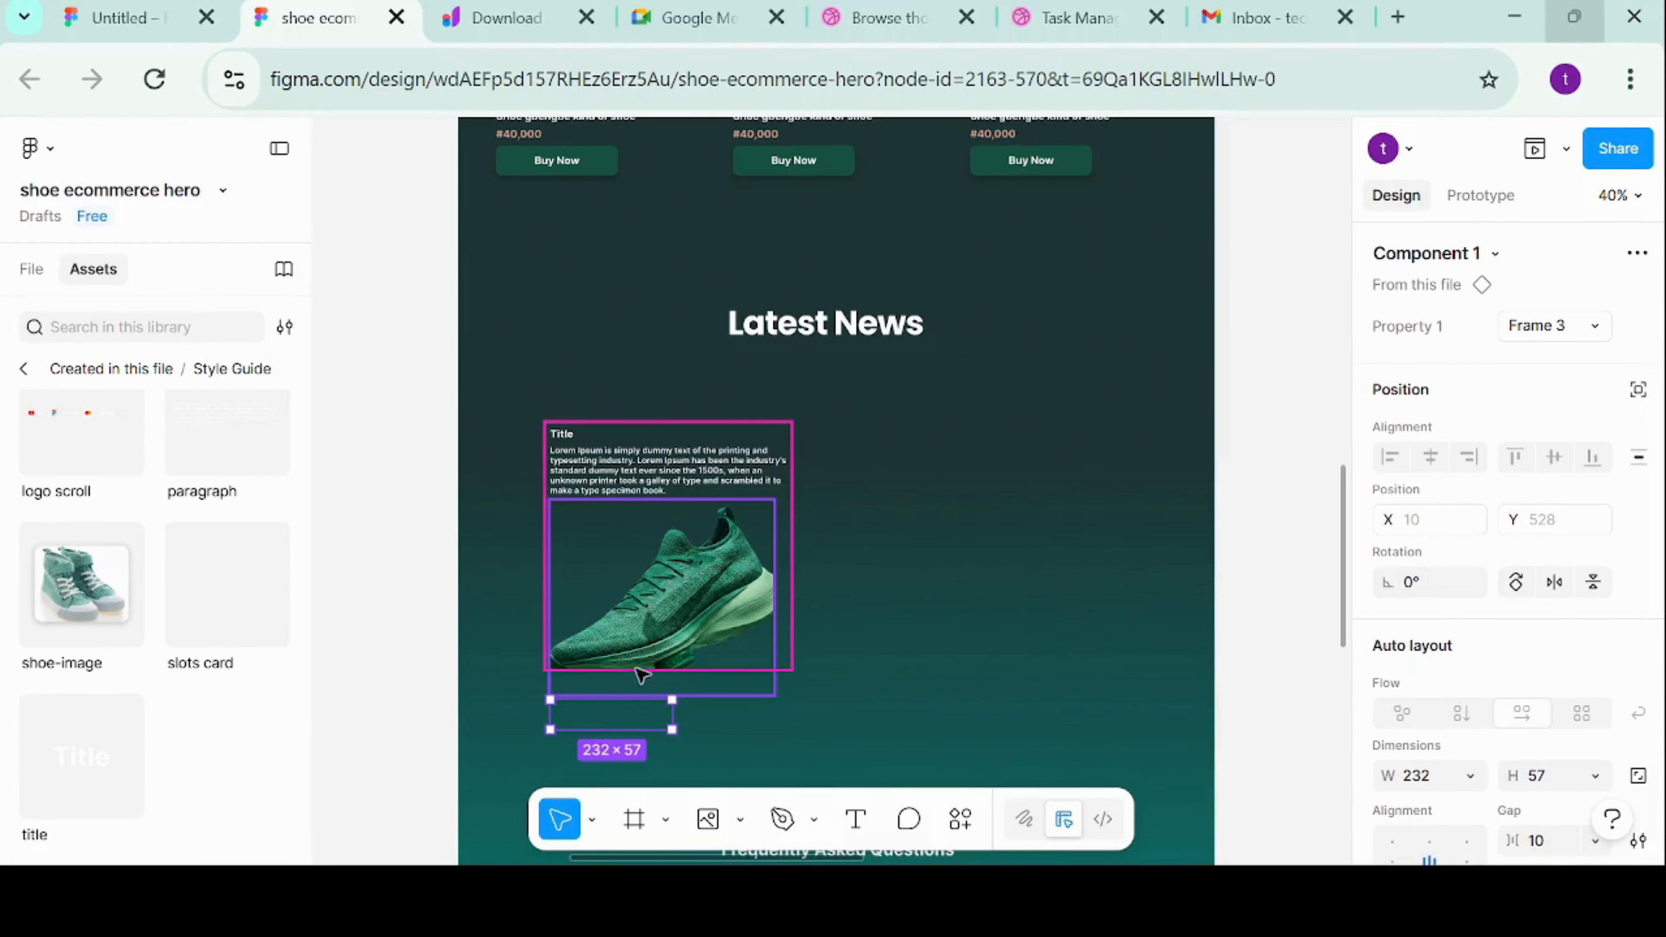
Extend the Latest News slots card's height to 653 and apply the lightest green color style as its fill
{"action": "left_click", "coordinate": [571, 421]}
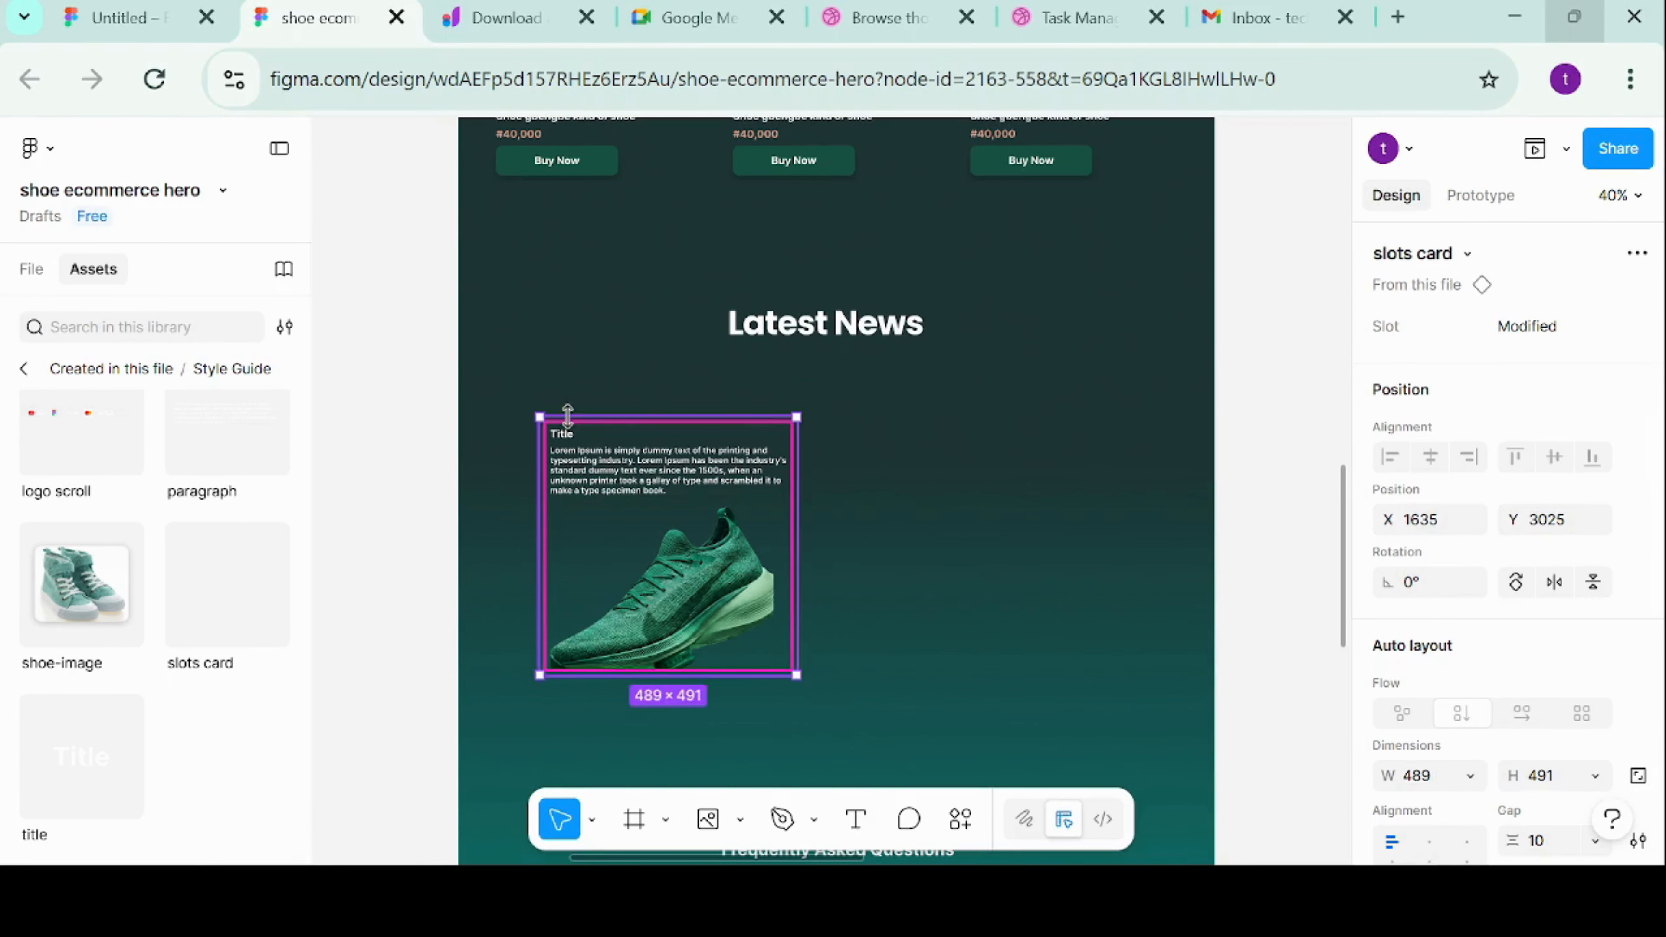
{"action": "left_click_drag", "start_coordinate": [641, 676], "coordinate": [636, 758]}
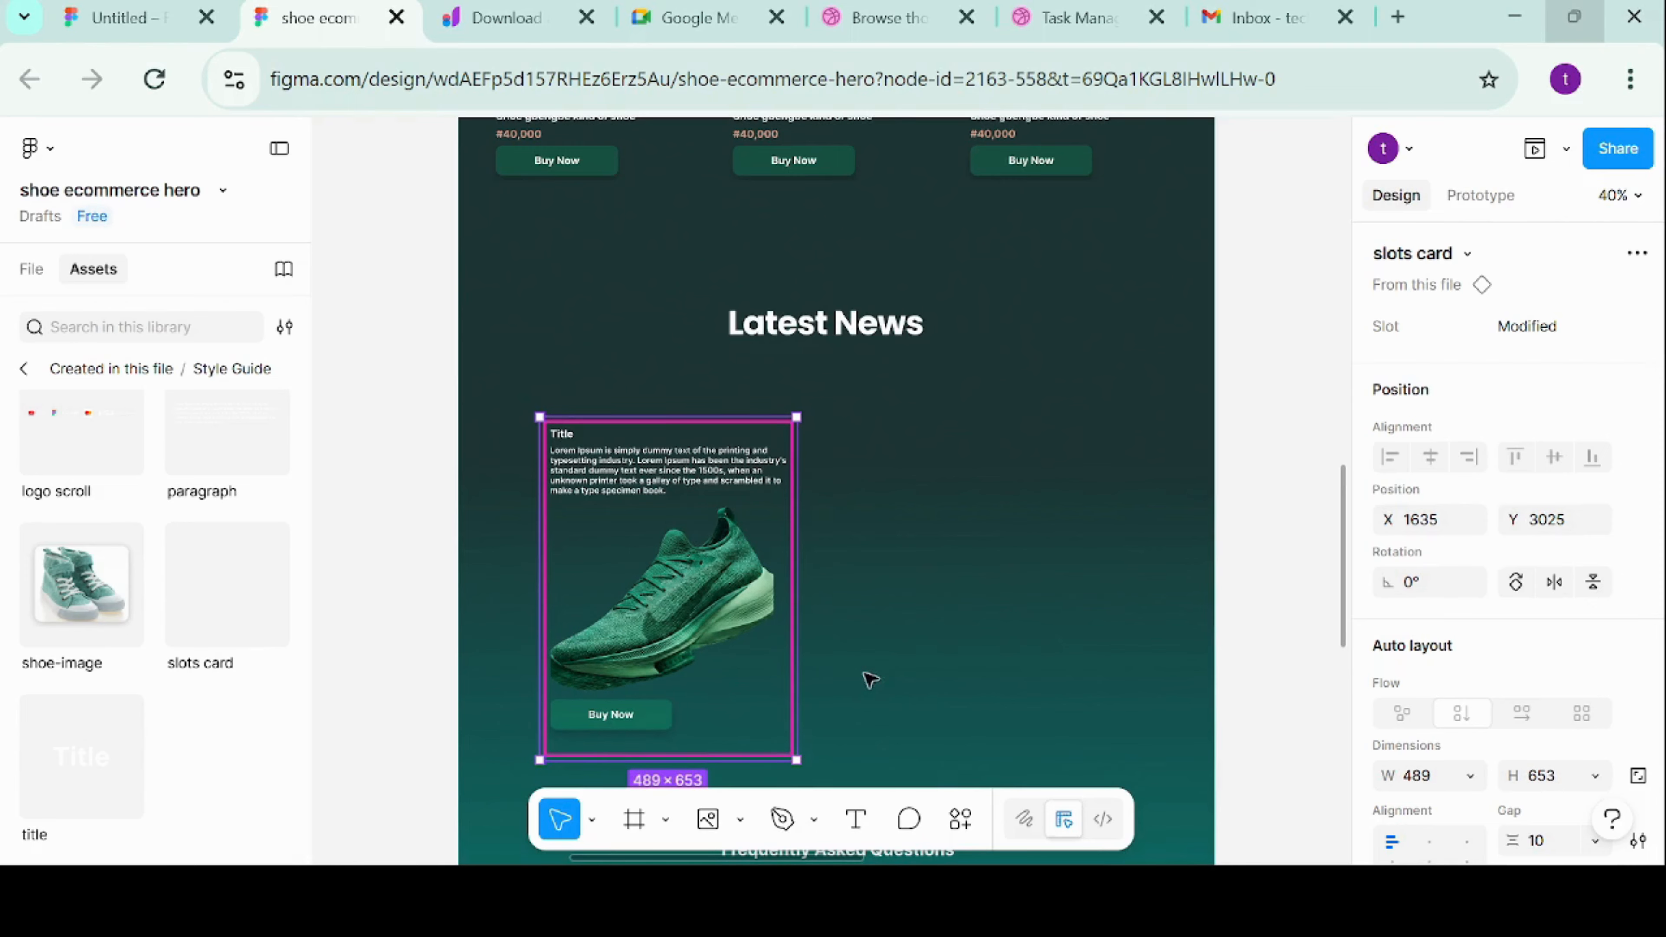
{"action": "scroll", "coordinate": [1600, 728], "scroll_direction": "down", "scroll_amount": 3}
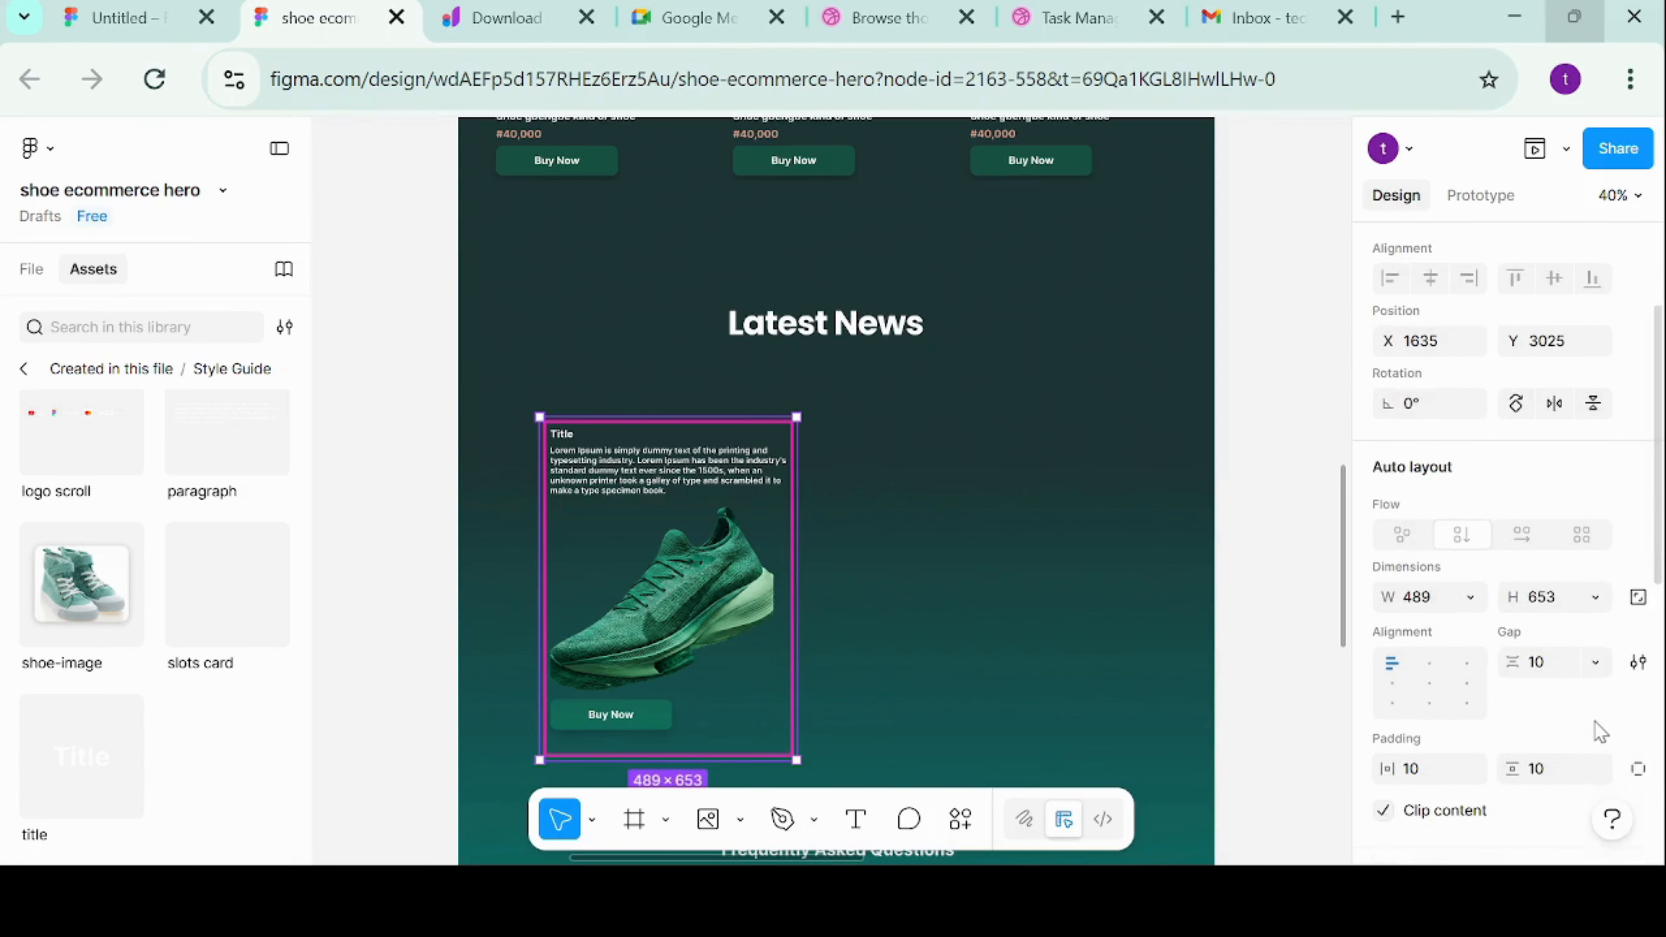
{"action": "scroll", "coordinate": [1601, 732], "scroll_direction": "down", "scroll_amount": 3}
{"action": "scroll", "coordinate": [1502, 604], "scroll_direction": "down", "scroll_amount": 4}
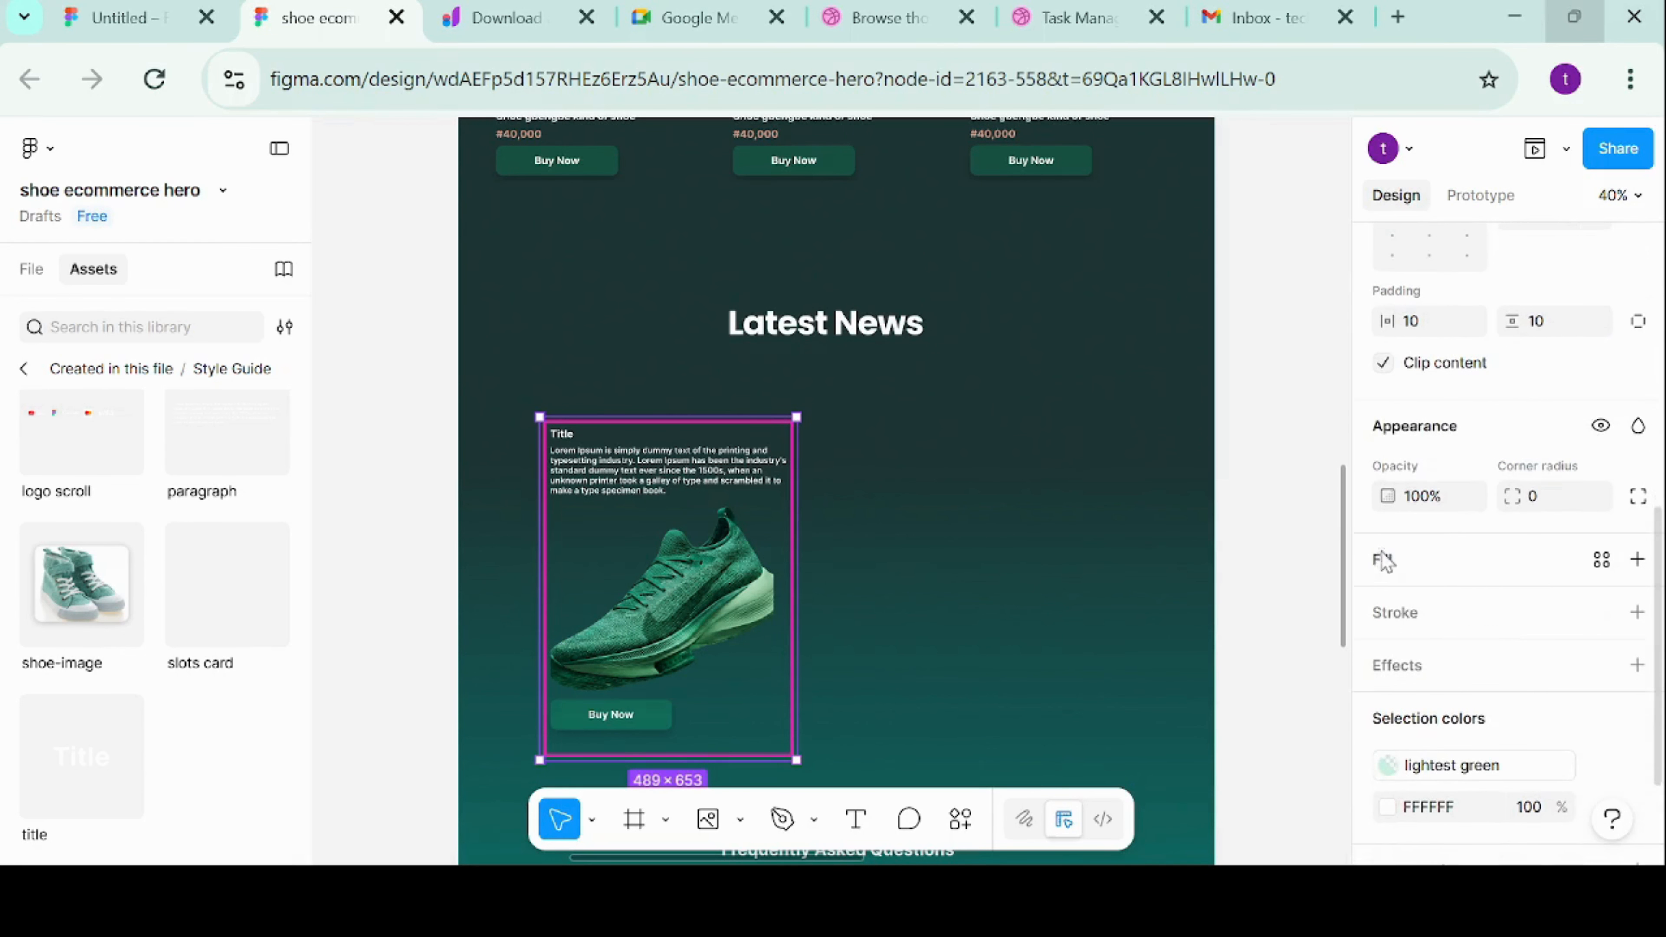
{"action": "left_click", "coordinate": [1382, 558]}
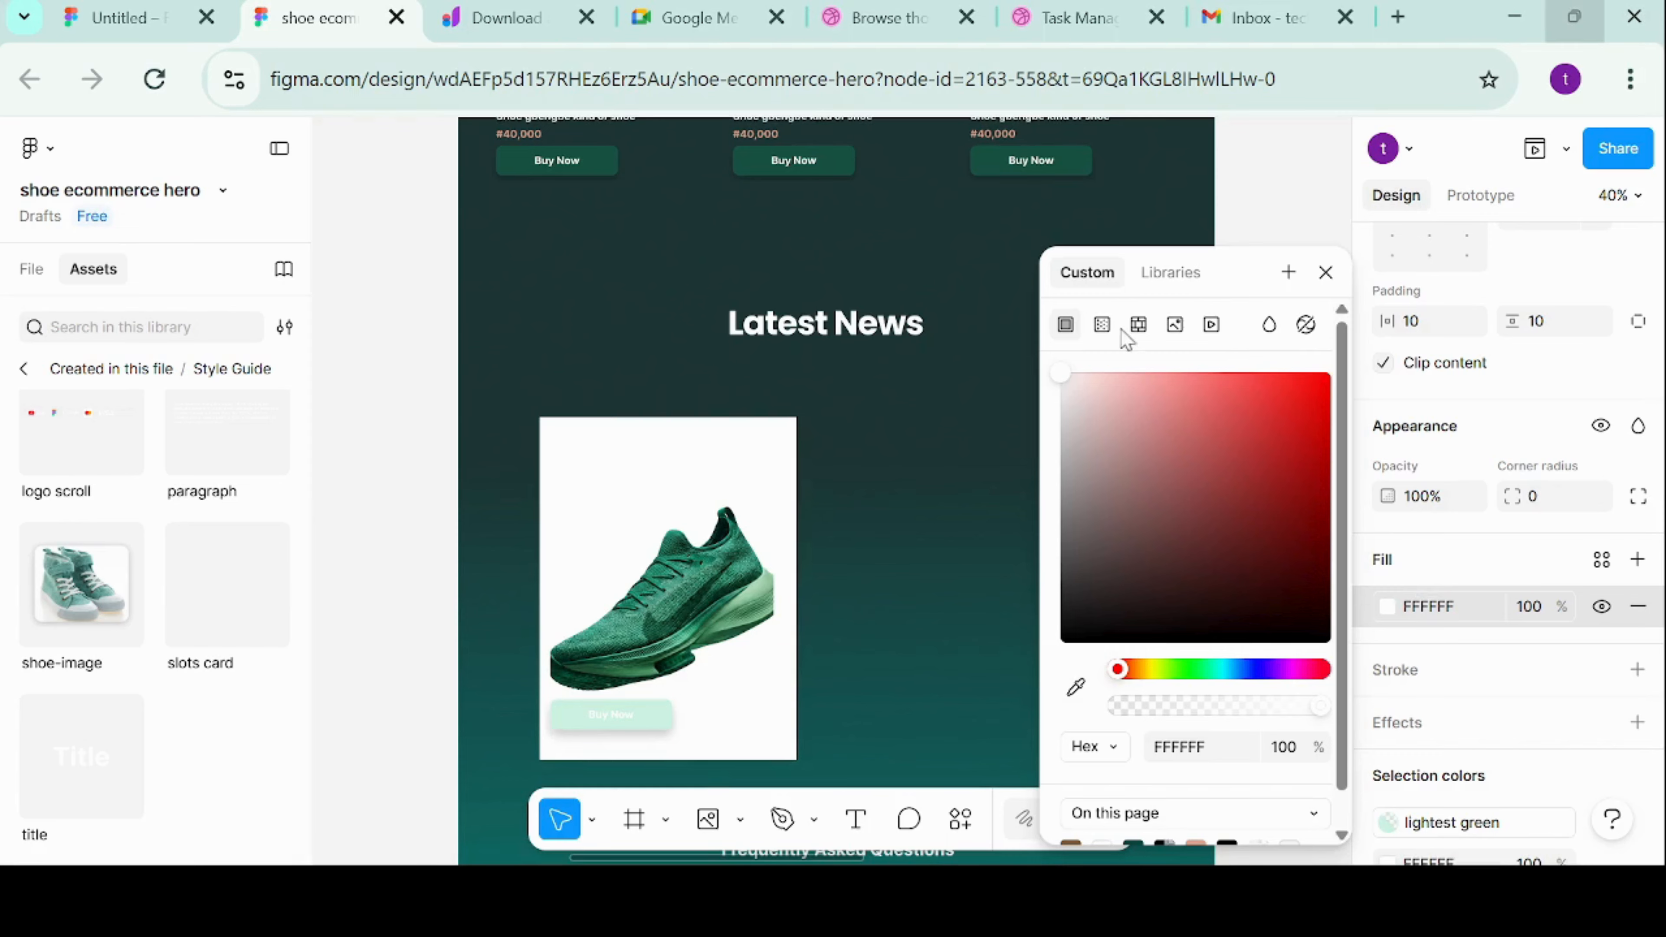
{"action": "left_click", "coordinate": [1164, 275]}
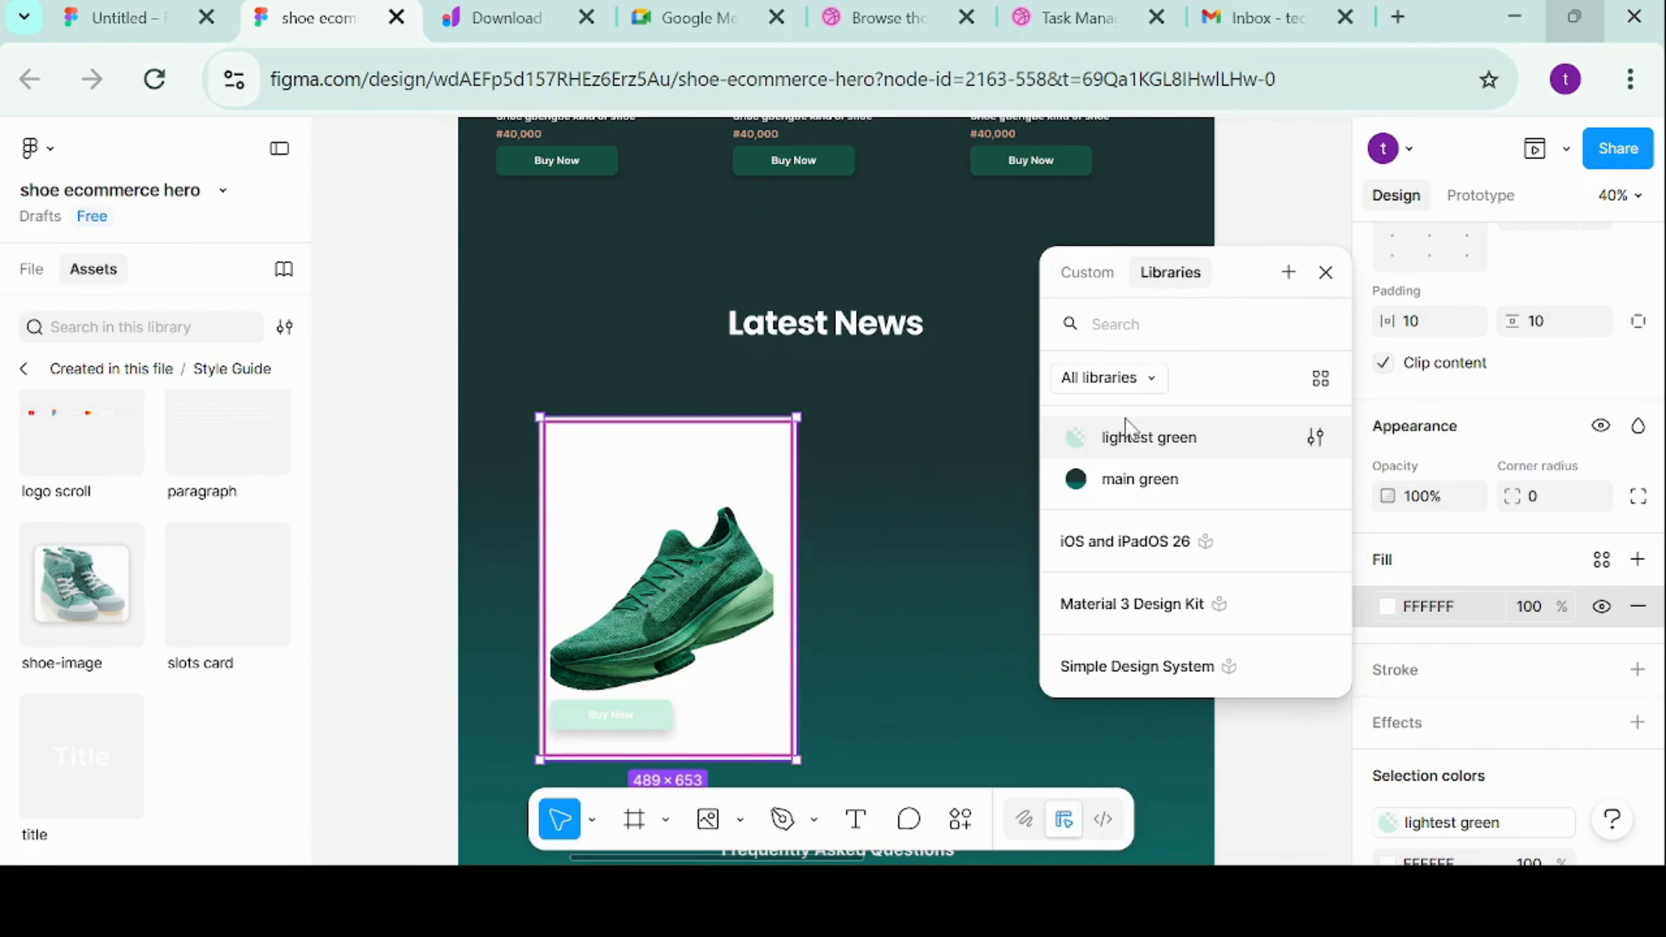
{"action": "left_click", "coordinate": [1125, 435]}
{"action": "left_click", "coordinate": [1027, 546]}
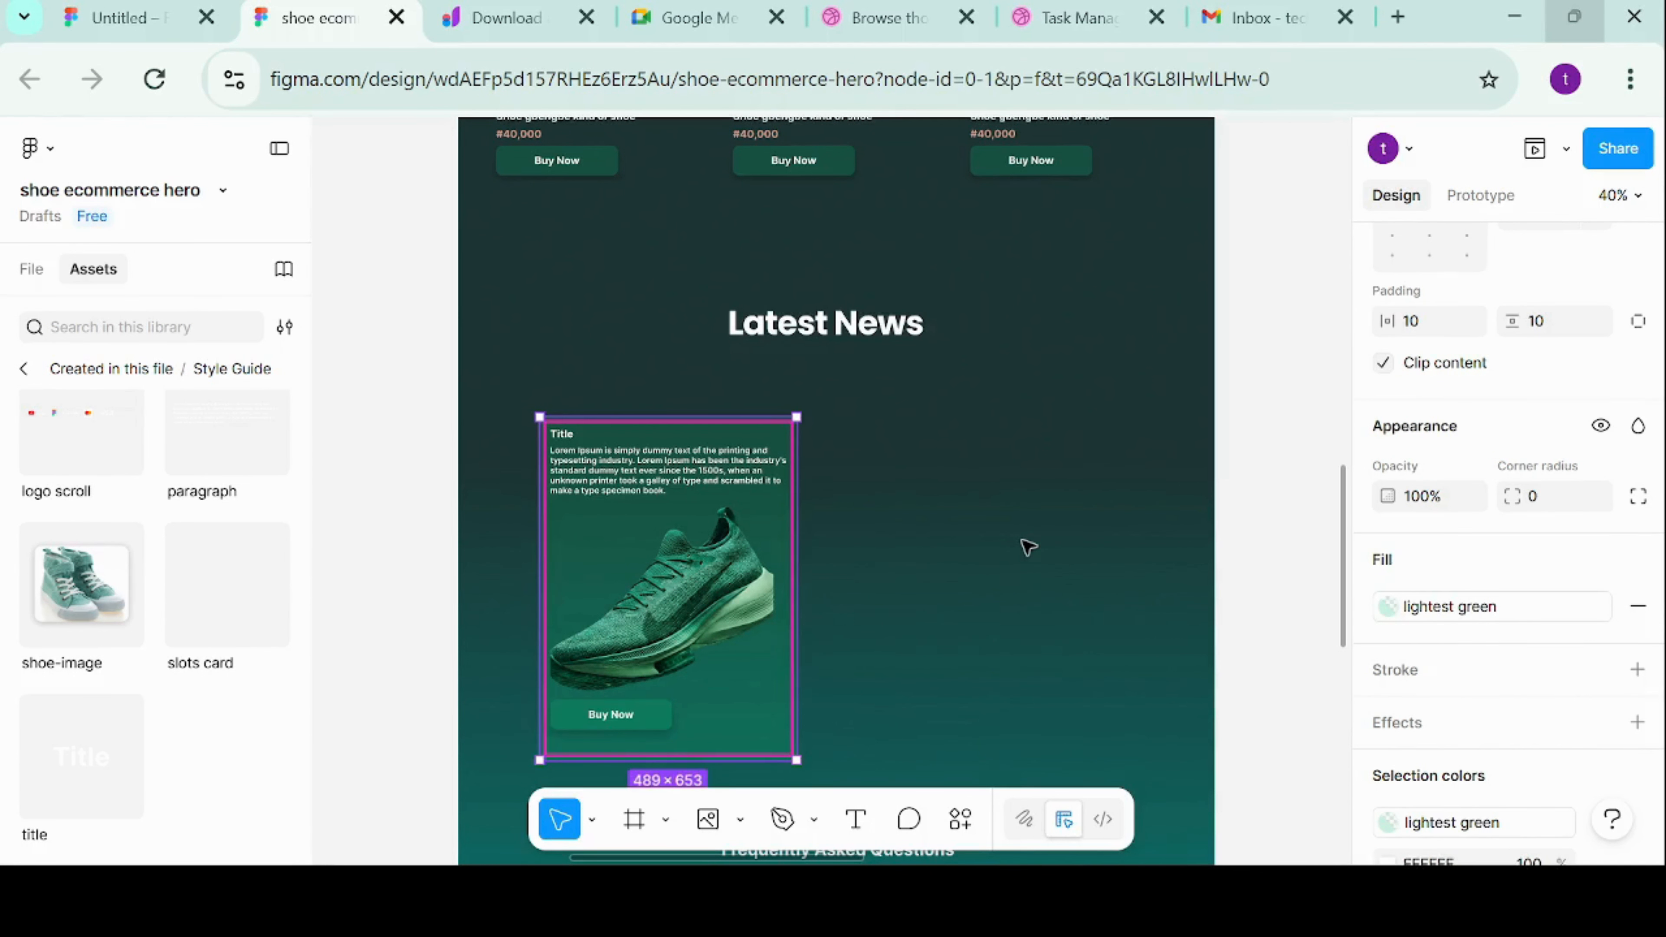
Move the Latest News card left to X 1532, Y 3027
{"action": "left_click", "coordinate": [696, 584]}
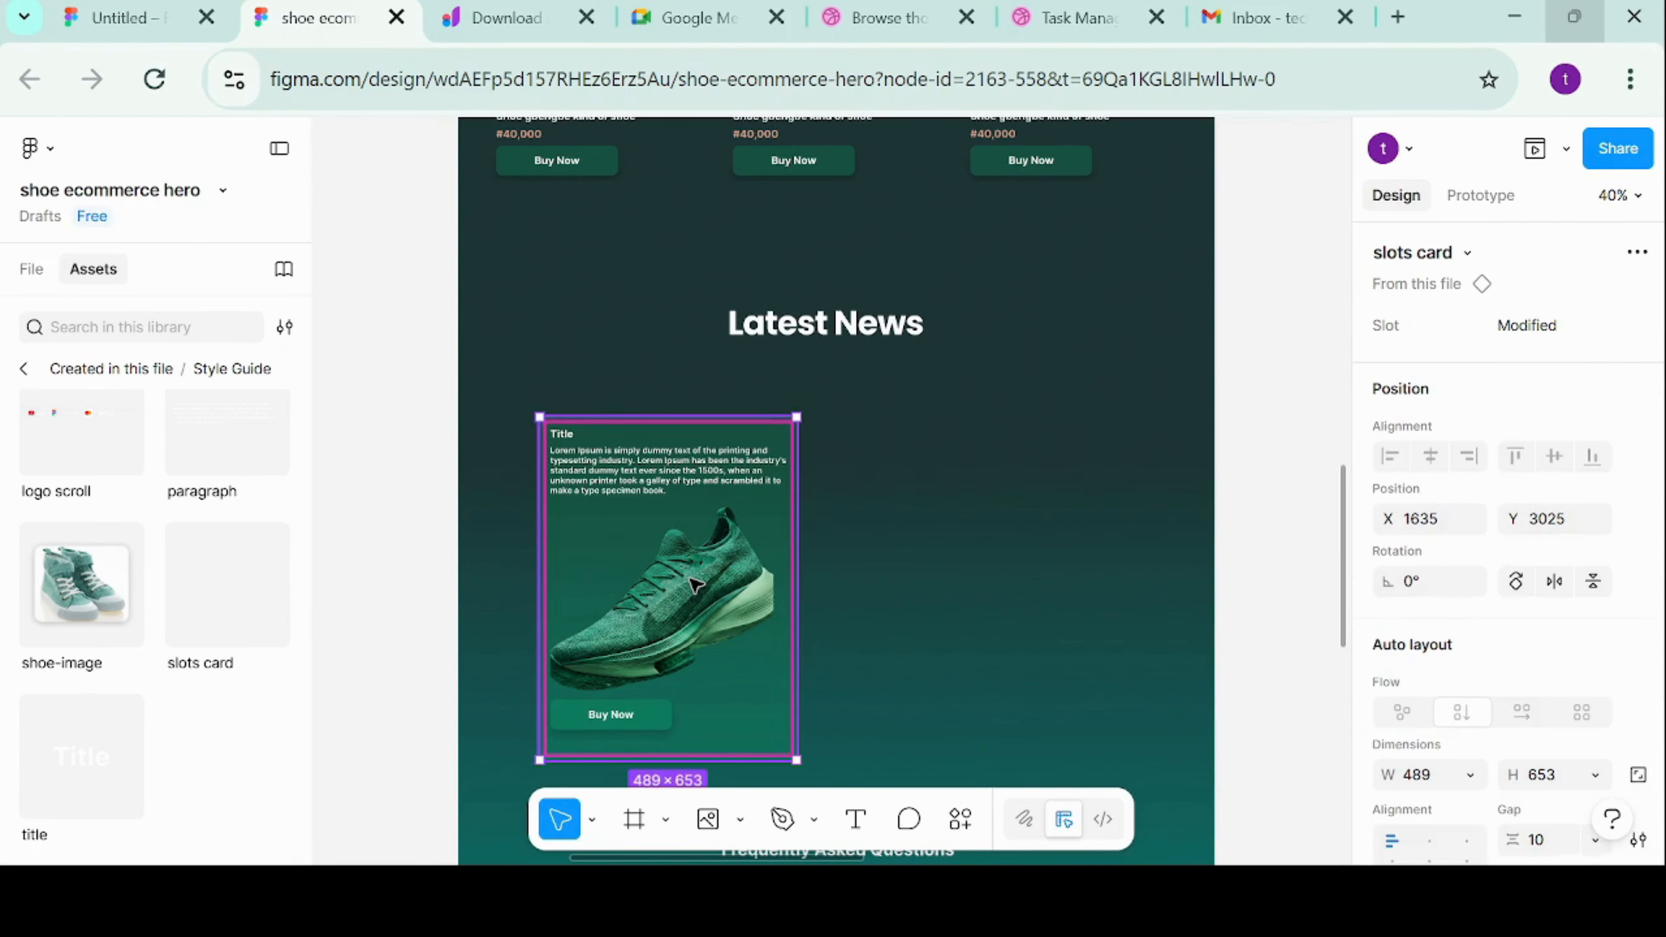
{"action": "left_click_drag", "start_coordinate": [695, 584], "coordinate": [634, 578]}
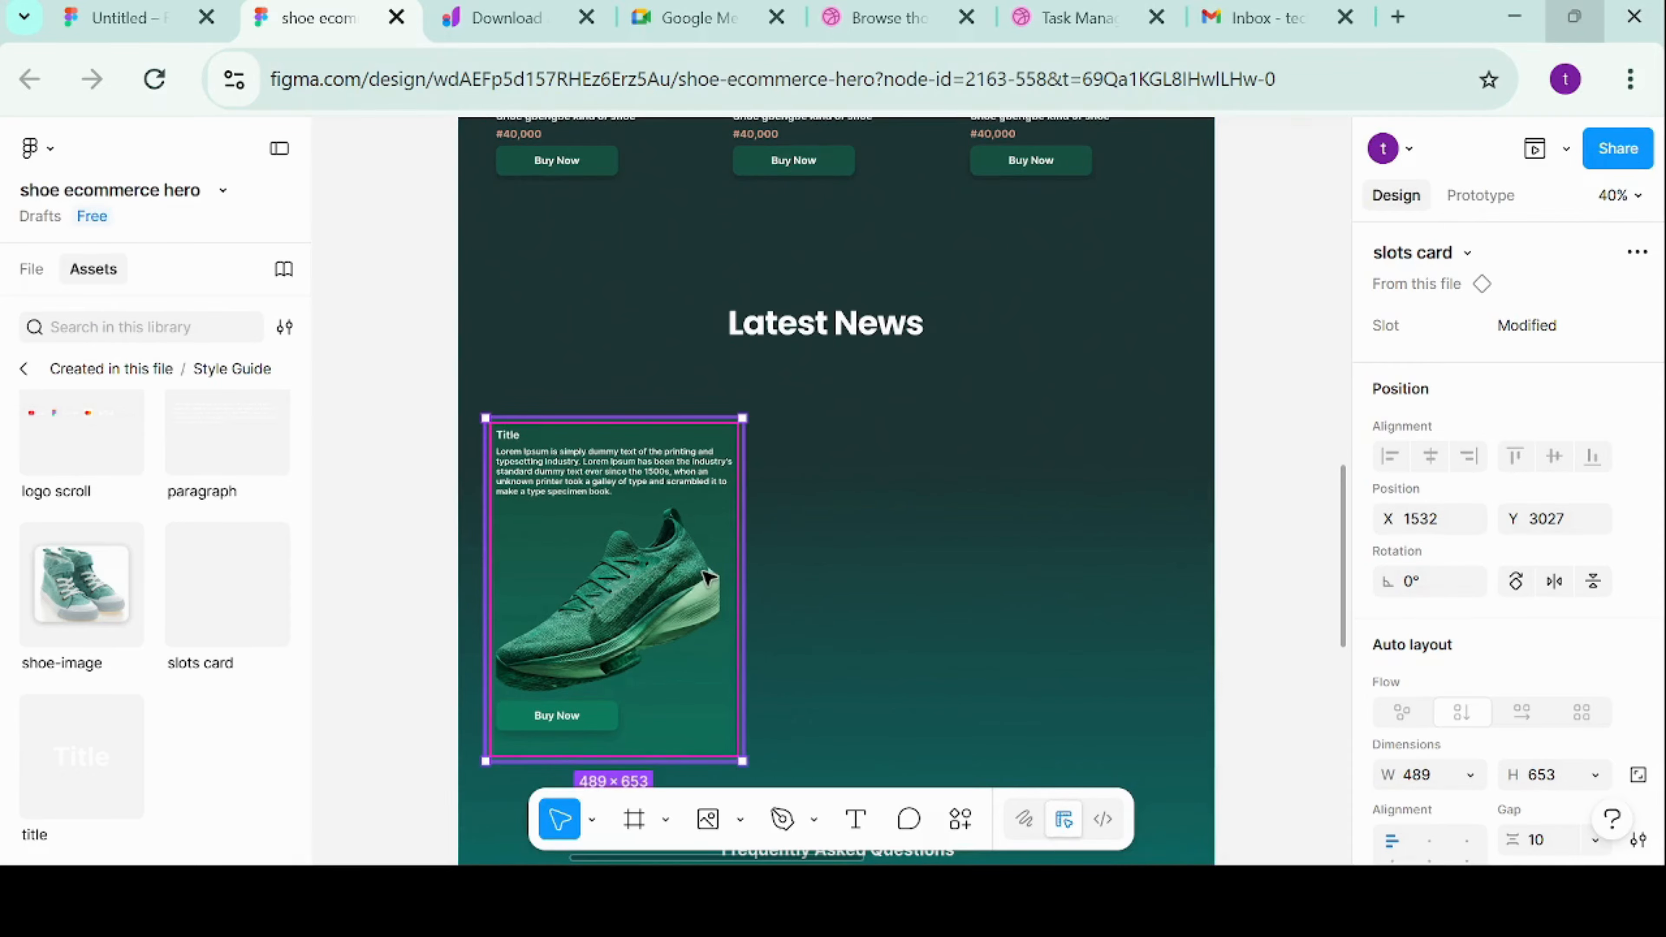
Move the Buy Now button above the shoe image, directly below the paragraph, in the Latest News card's slot
{"action": "double_click", "coordinate": [658, 466]}
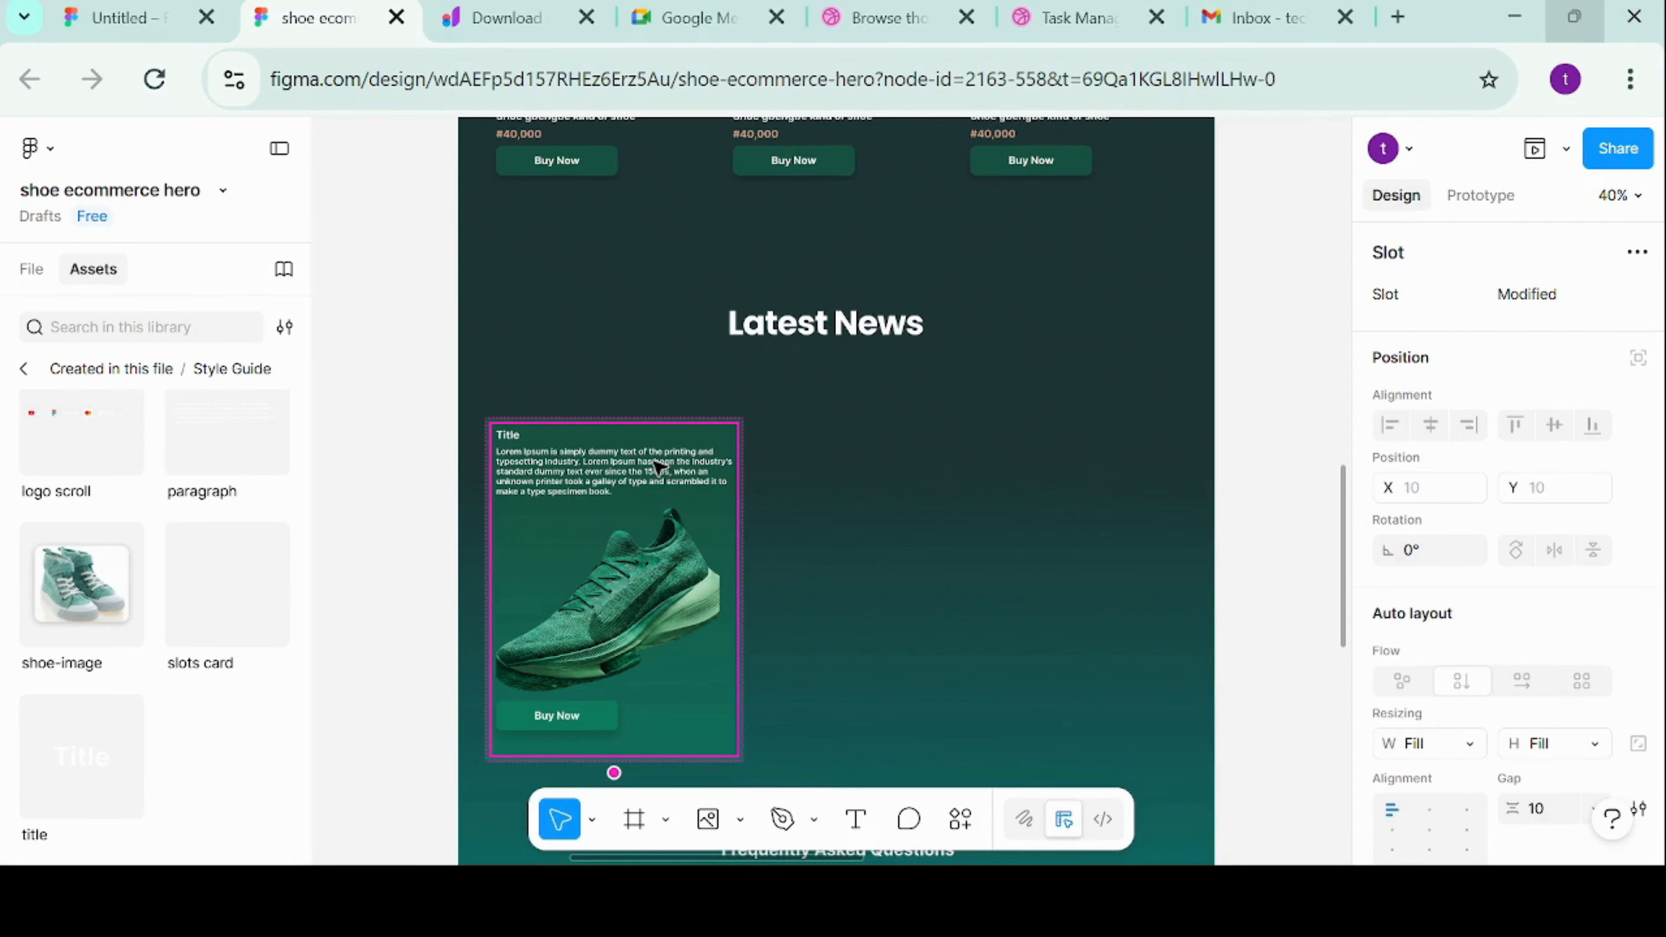
{"action": "left_click", "coordinate": [804, 608]}
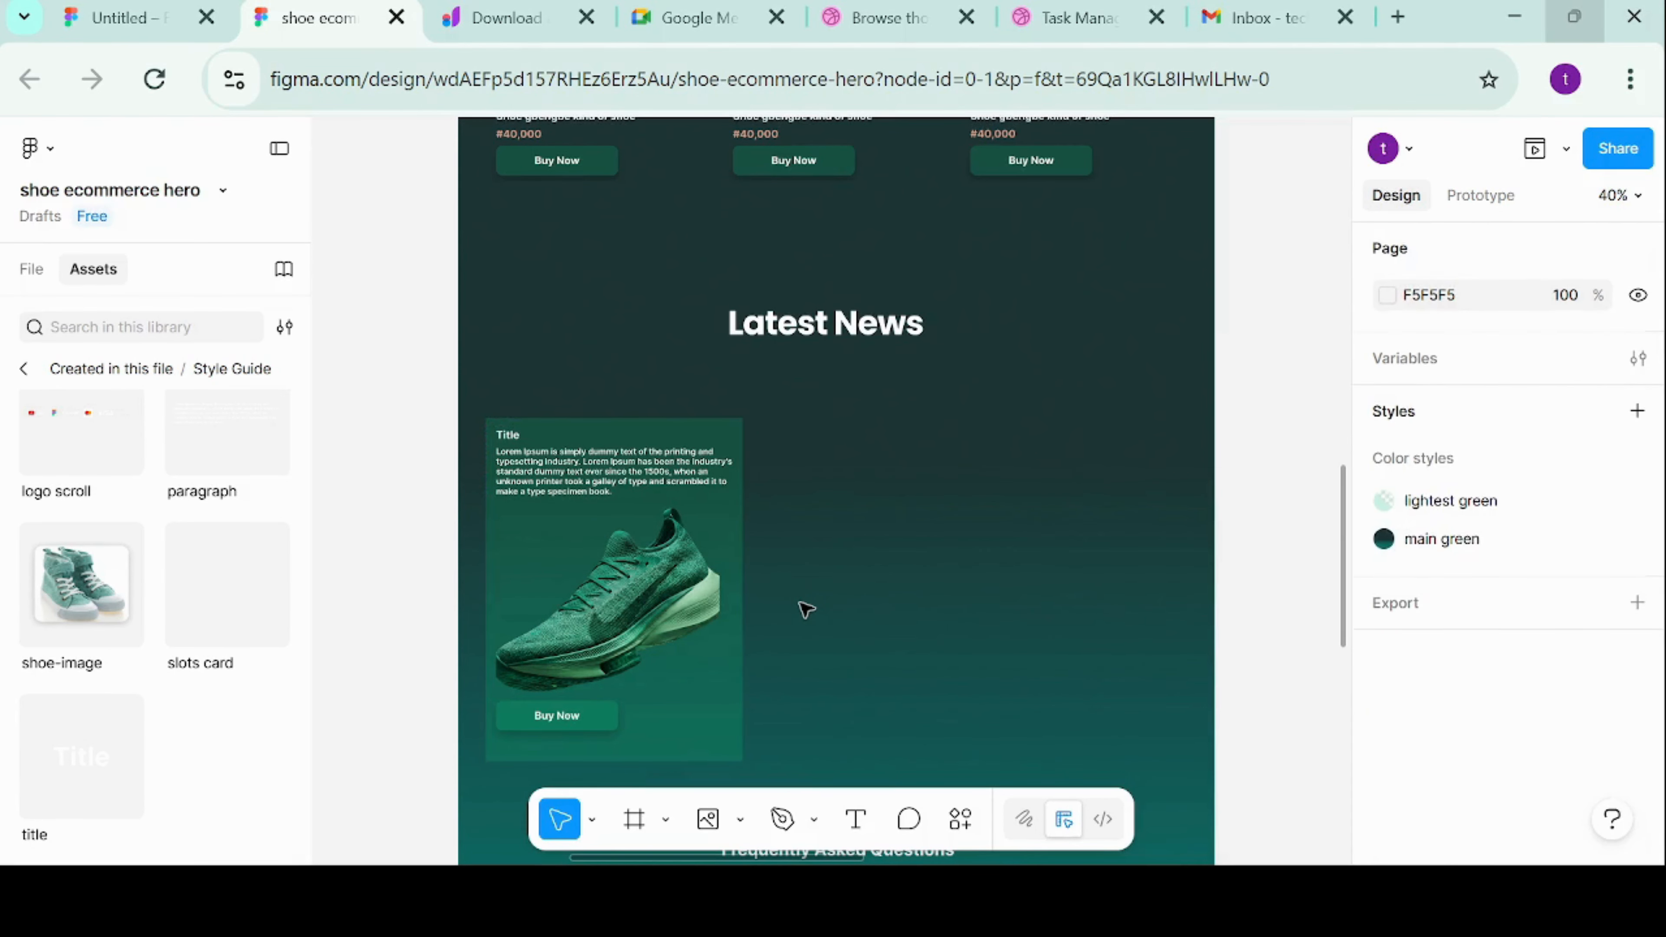
{"action": "left_click", "coordinate": [668, 607]}
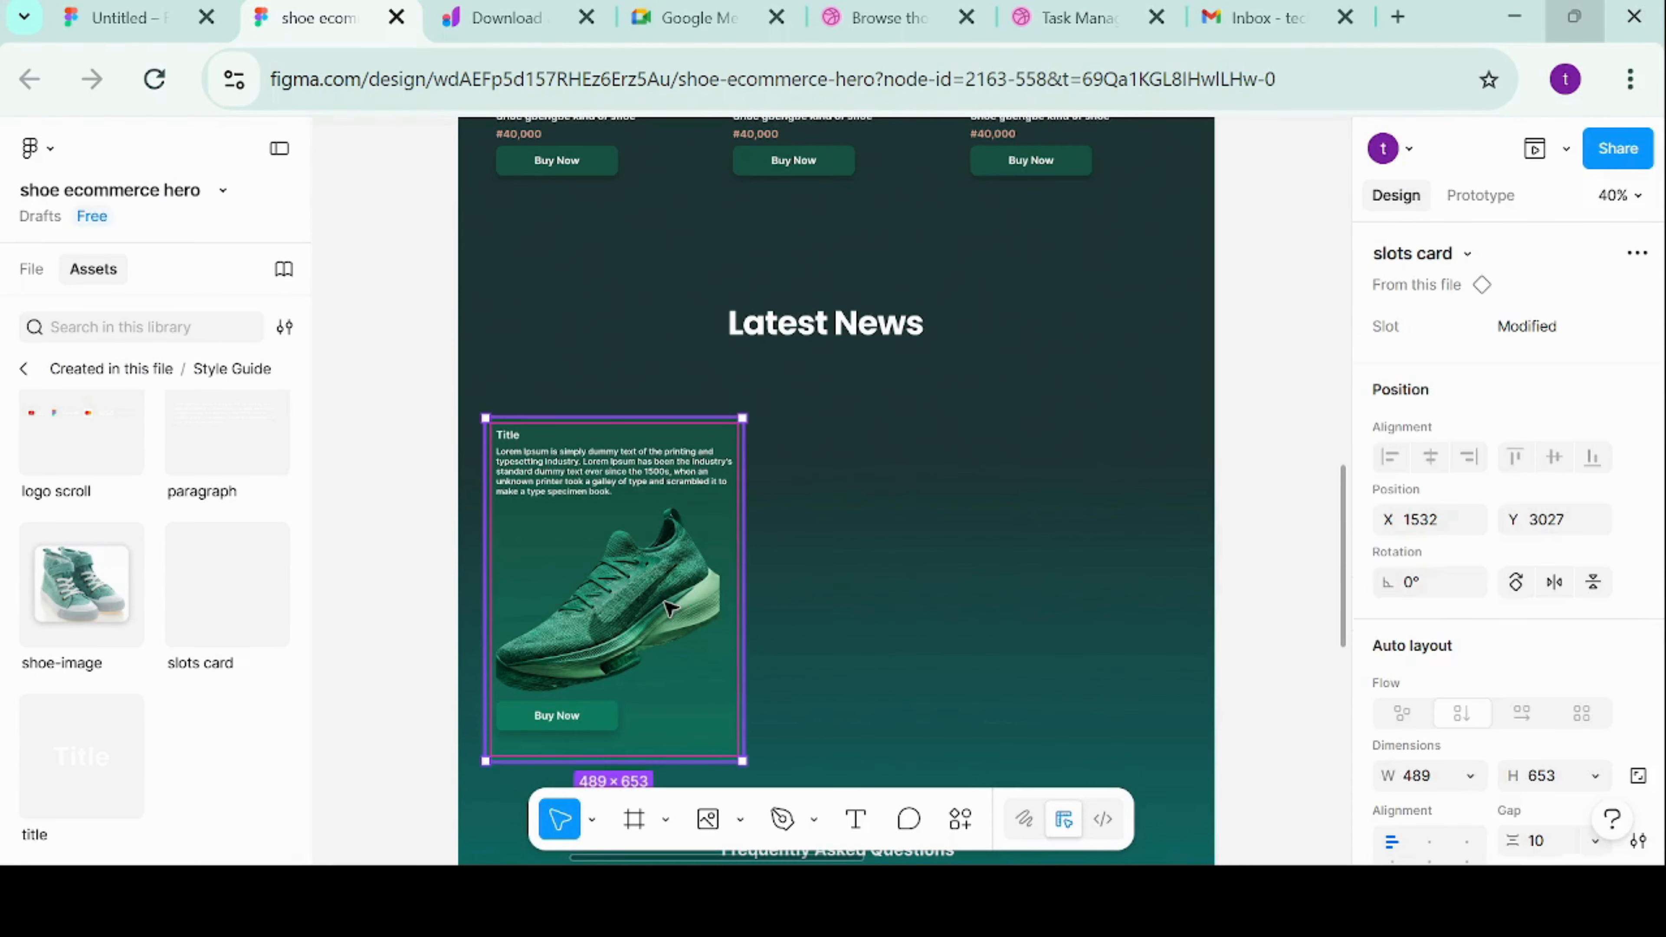
{"action": "double_click", "coordinate": [603, 714]}
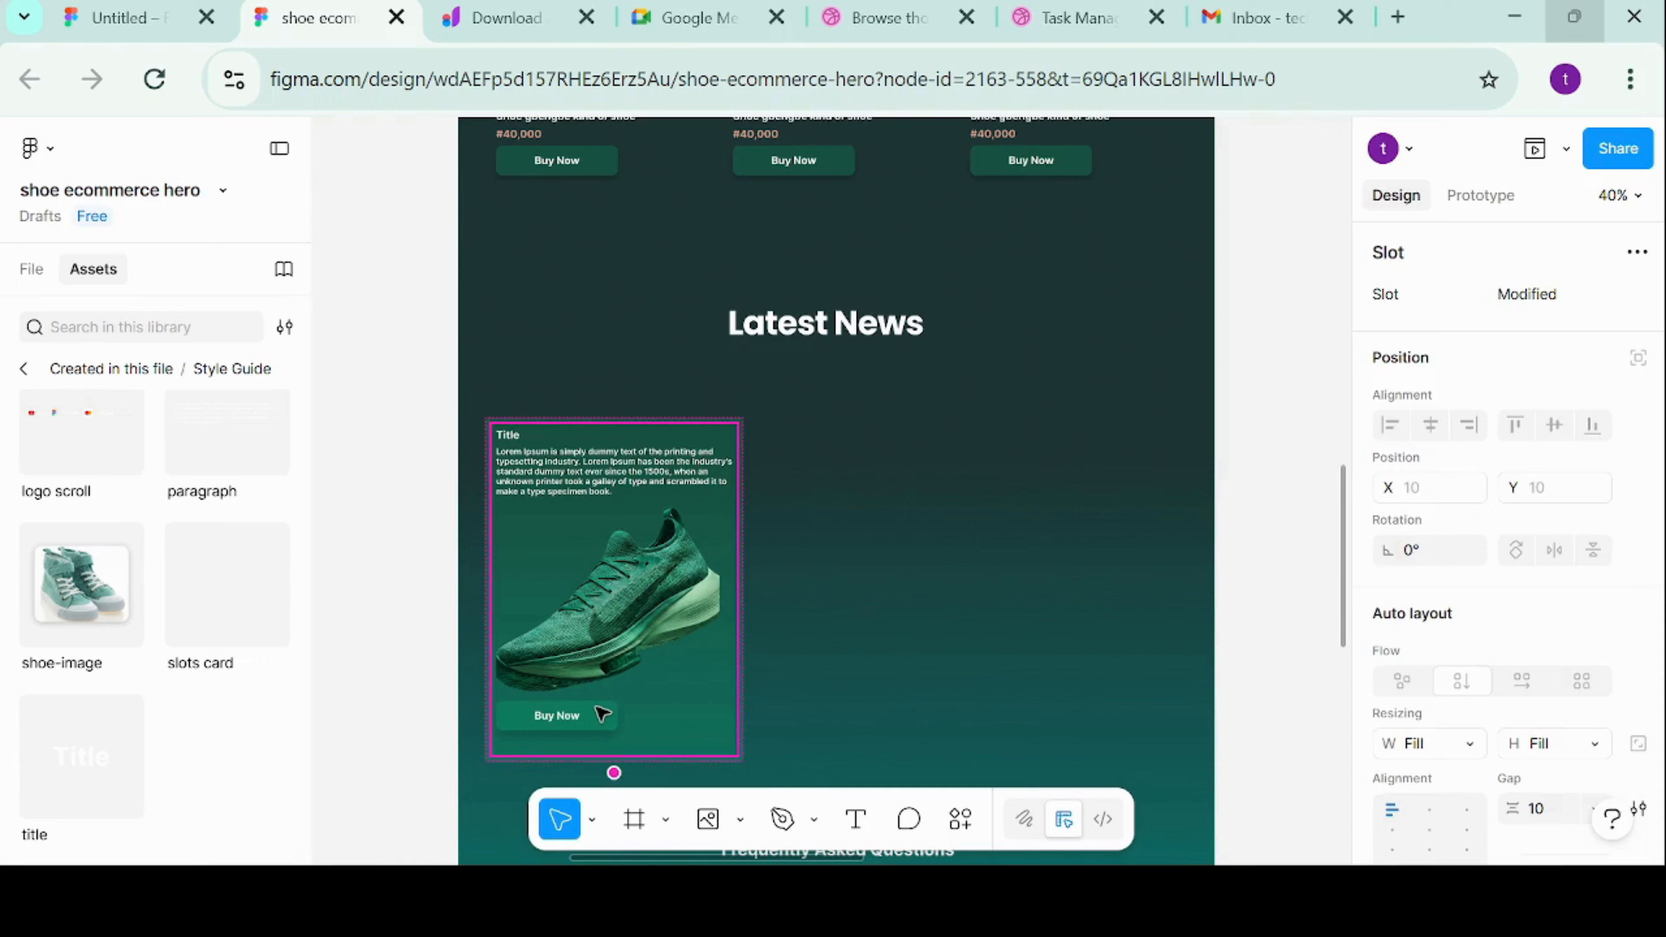
{"action": "left_click", "coordinate": [578, 725]}
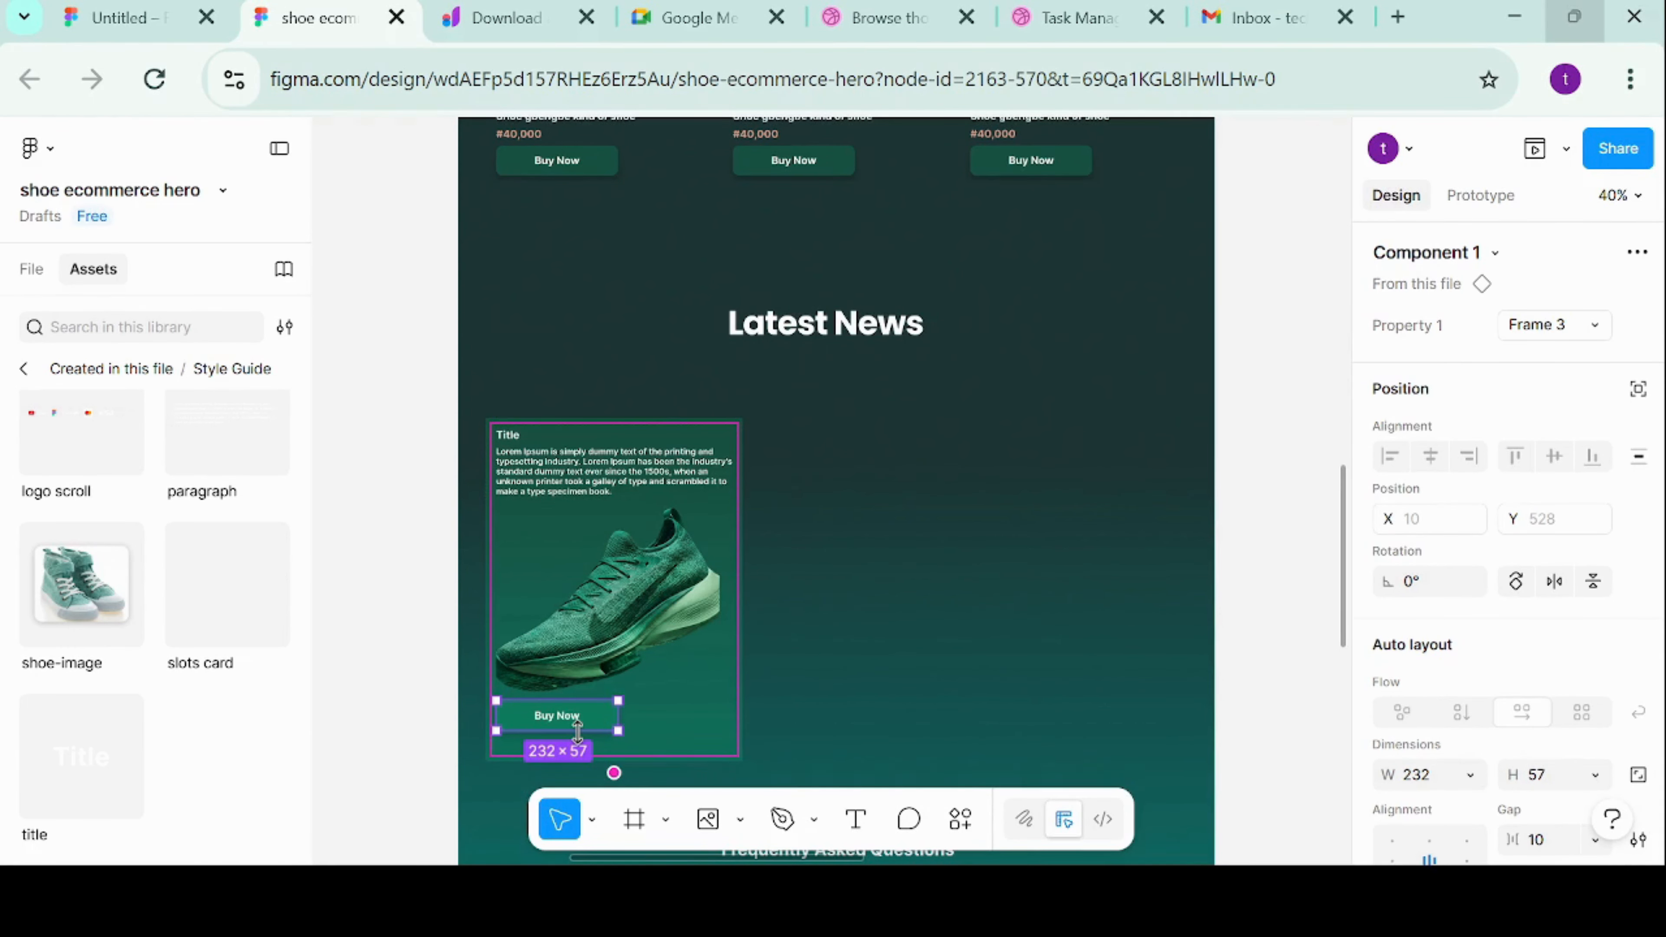
{"action": "left_click_drag", "start_coordinate": [577, 724], "coordinate": [573, 535]}
{"action": "left_click", "coordinate": [833, 624]}
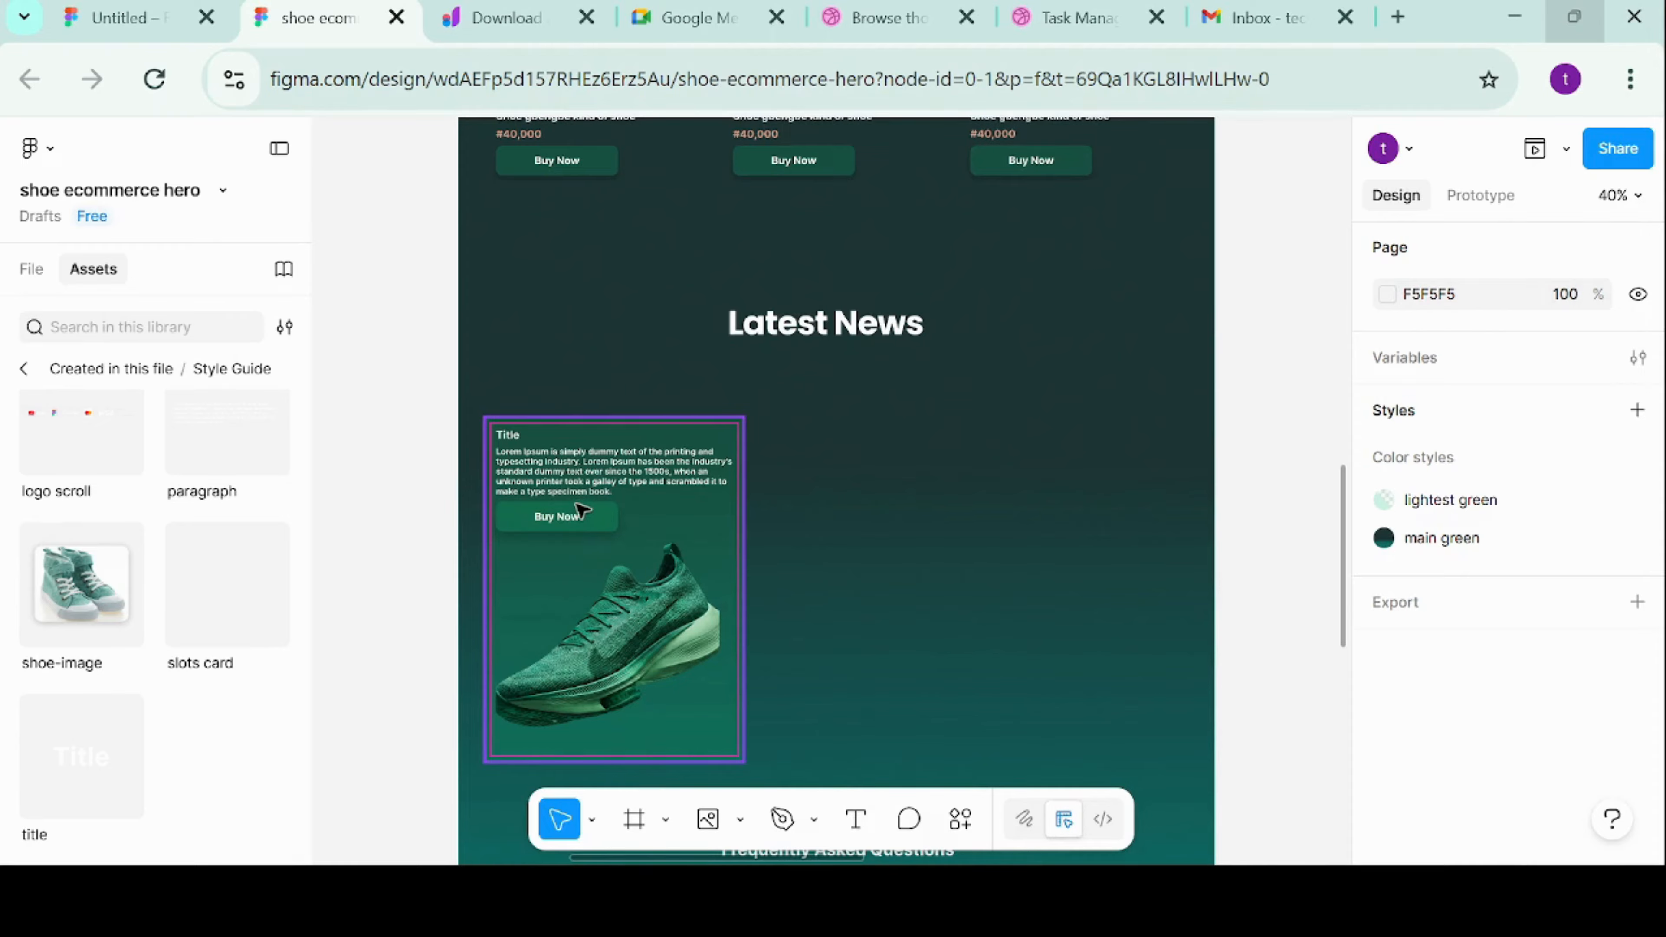
Move the Buy Now button back below the shoe image in the Latest News card's slot
{"action": "left_click", "coordinate": [568, 523]}
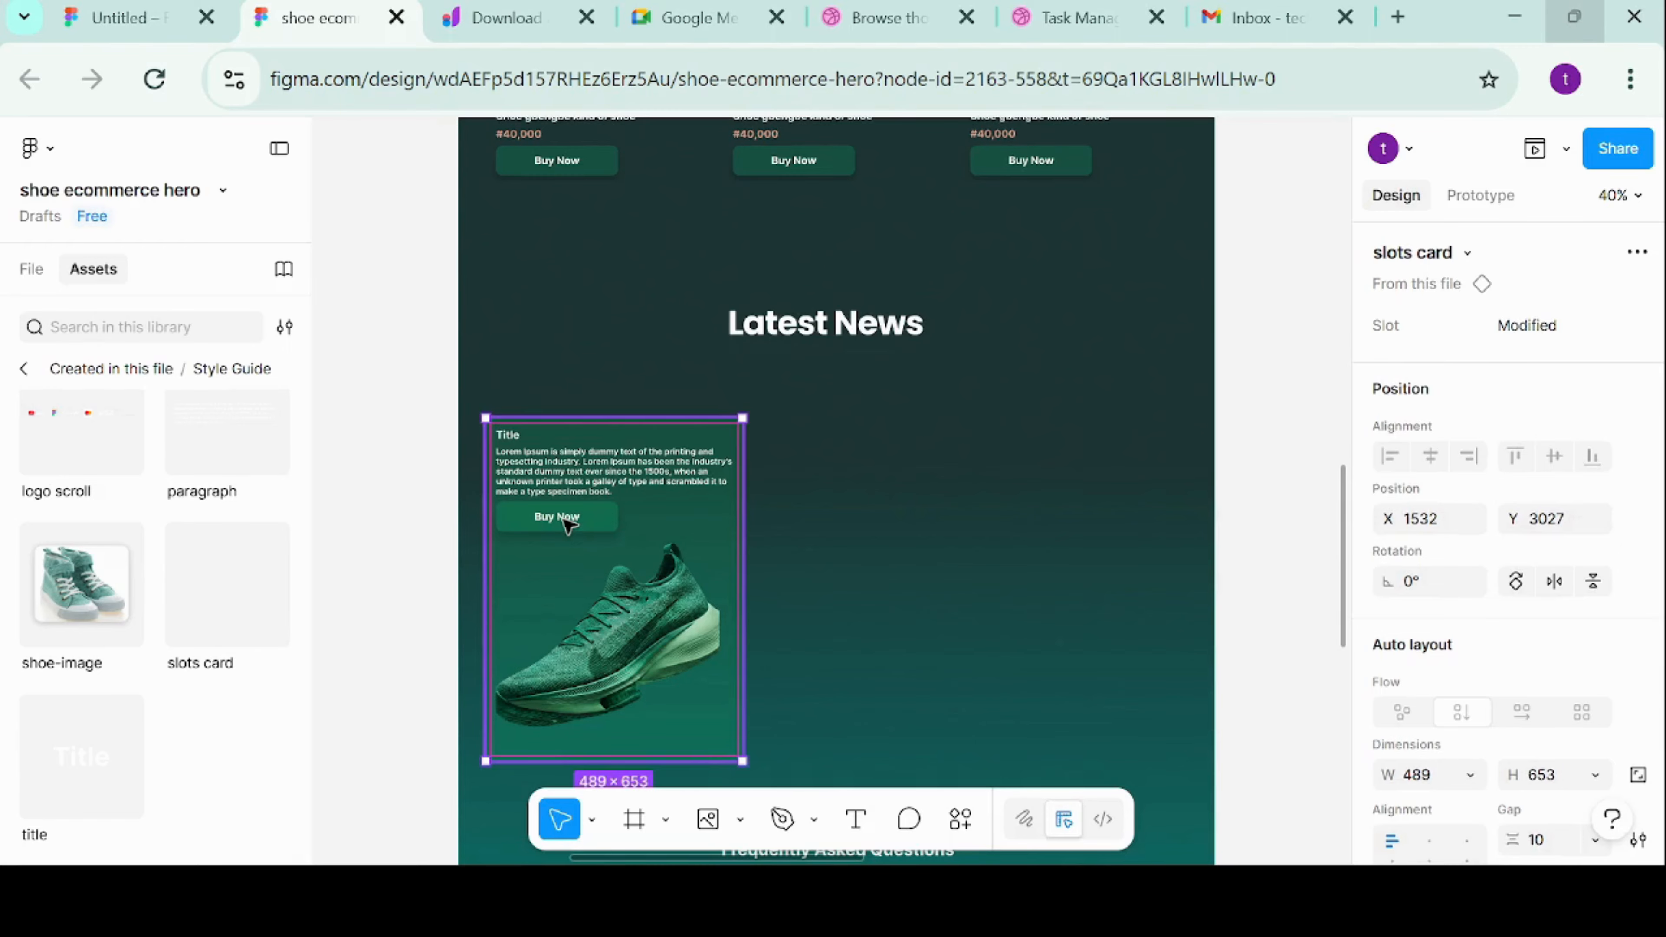
{"action": "left_click", "coordinate": [568, 523]}
{"action": "left_click", "coordinate": [568, 523]}
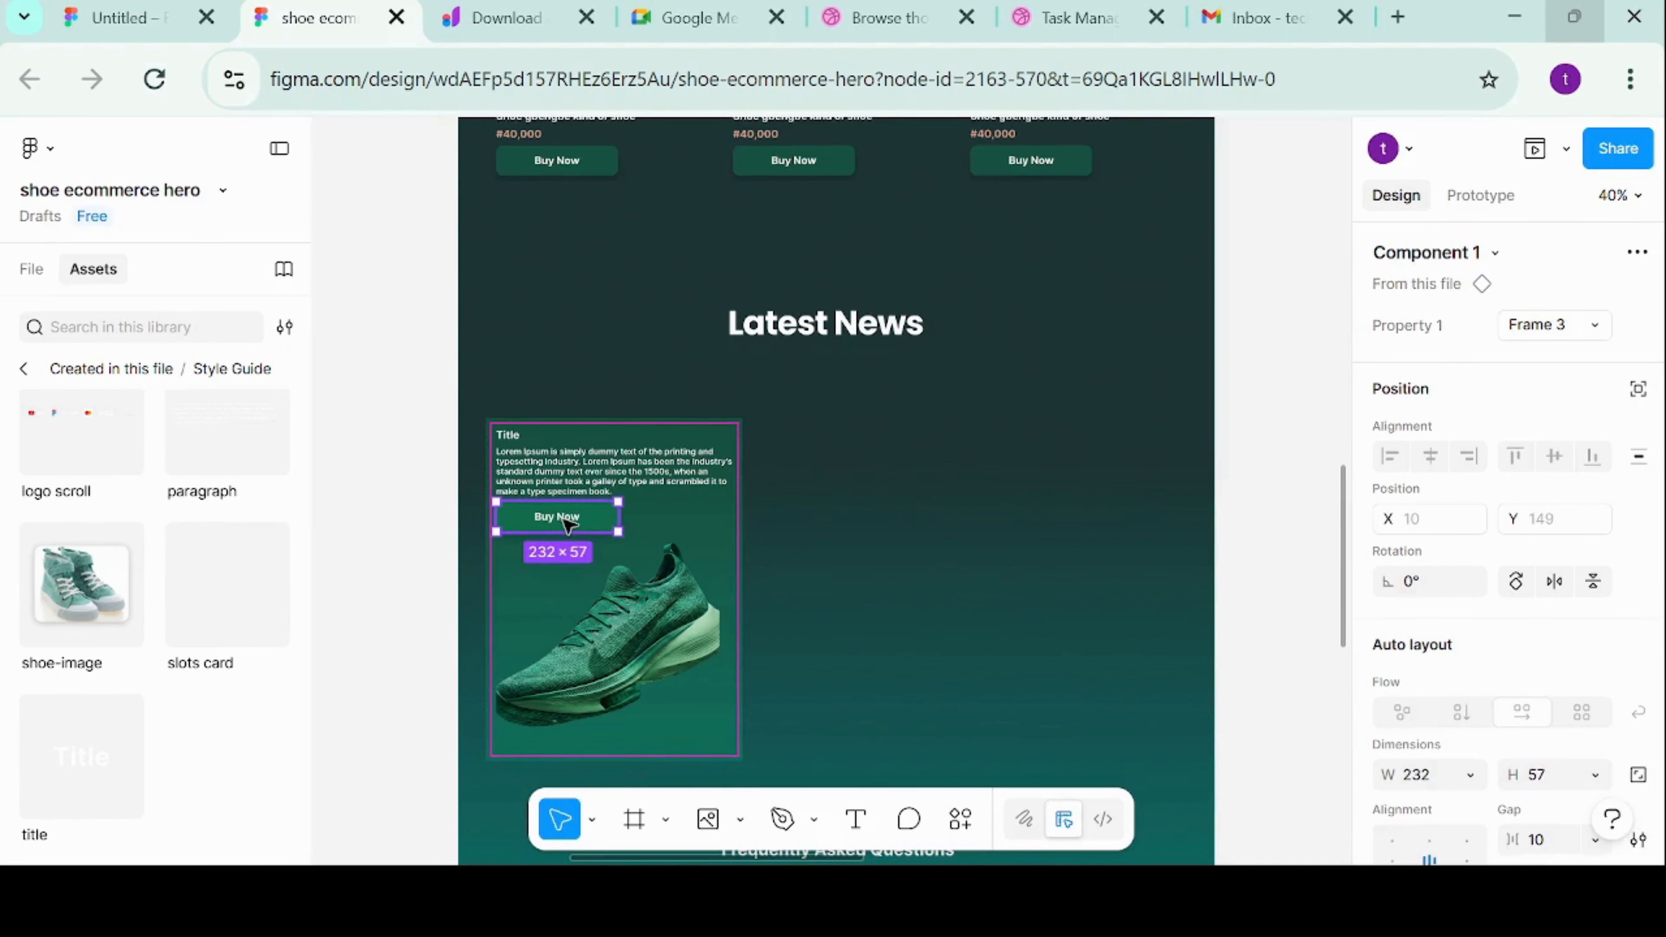
{"action": "left_click_drag", "start_coordinate": [568, 524], "coordinate": [568, 735]}
{"action": "left_click", "coordinate": [855, 677]}
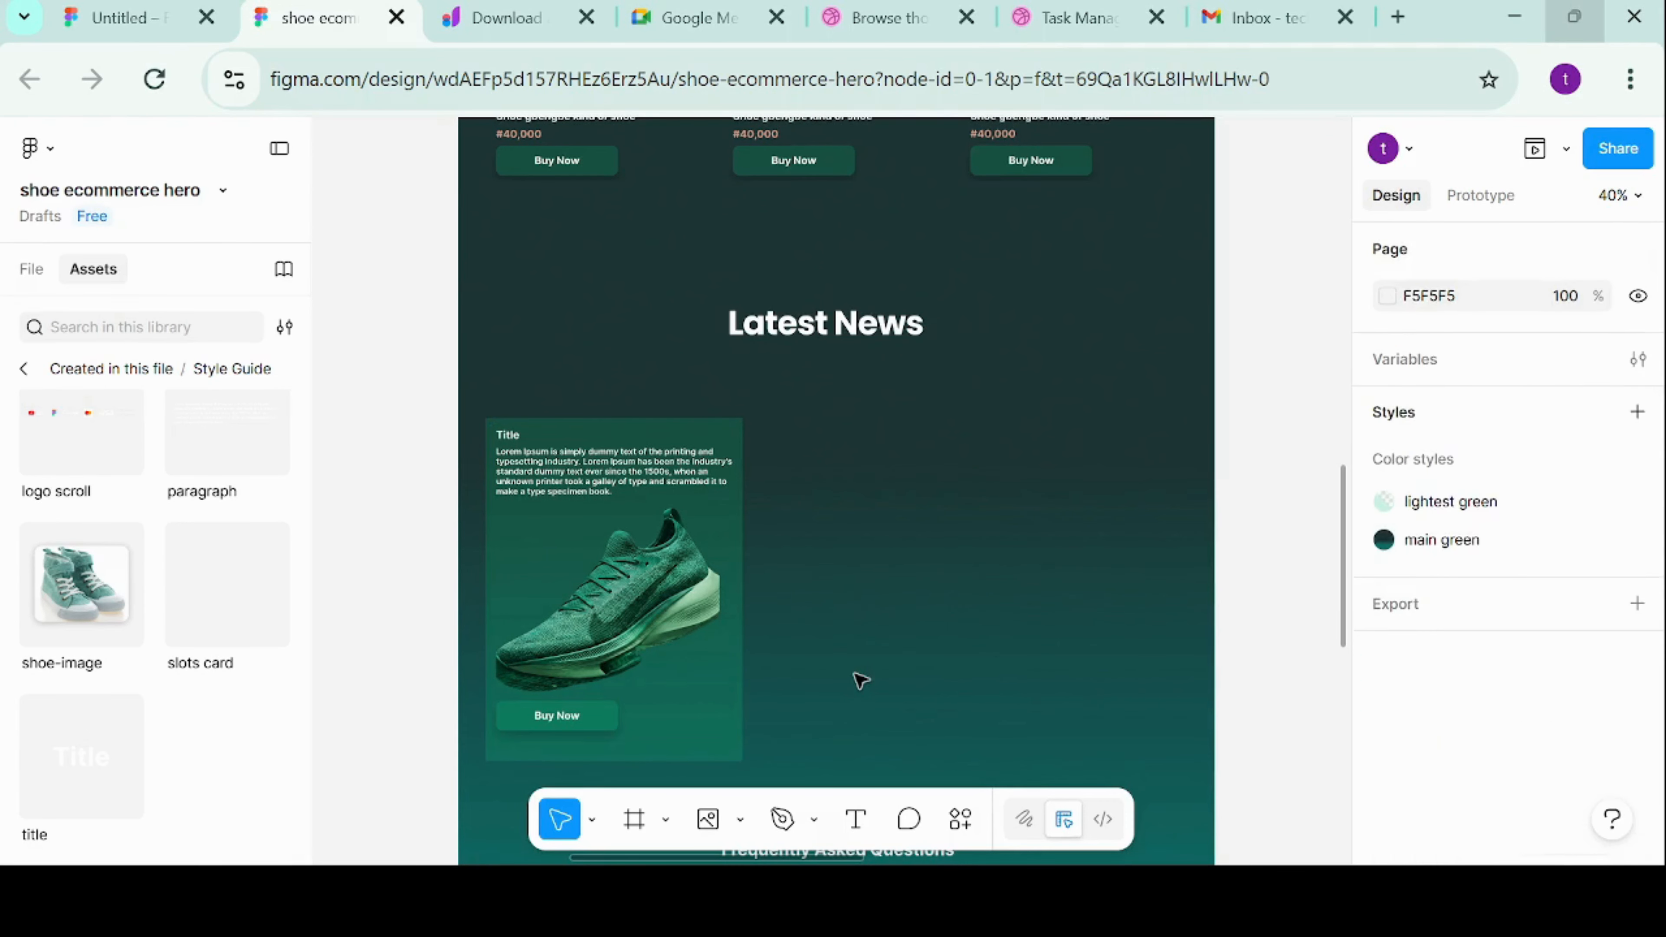
Resize the Latest News card to 404 × 584 and duplicate it twice into an evenly spaced row of three, ending at X 2464
{"action": "left_click", "coordinate": [669, 509]}
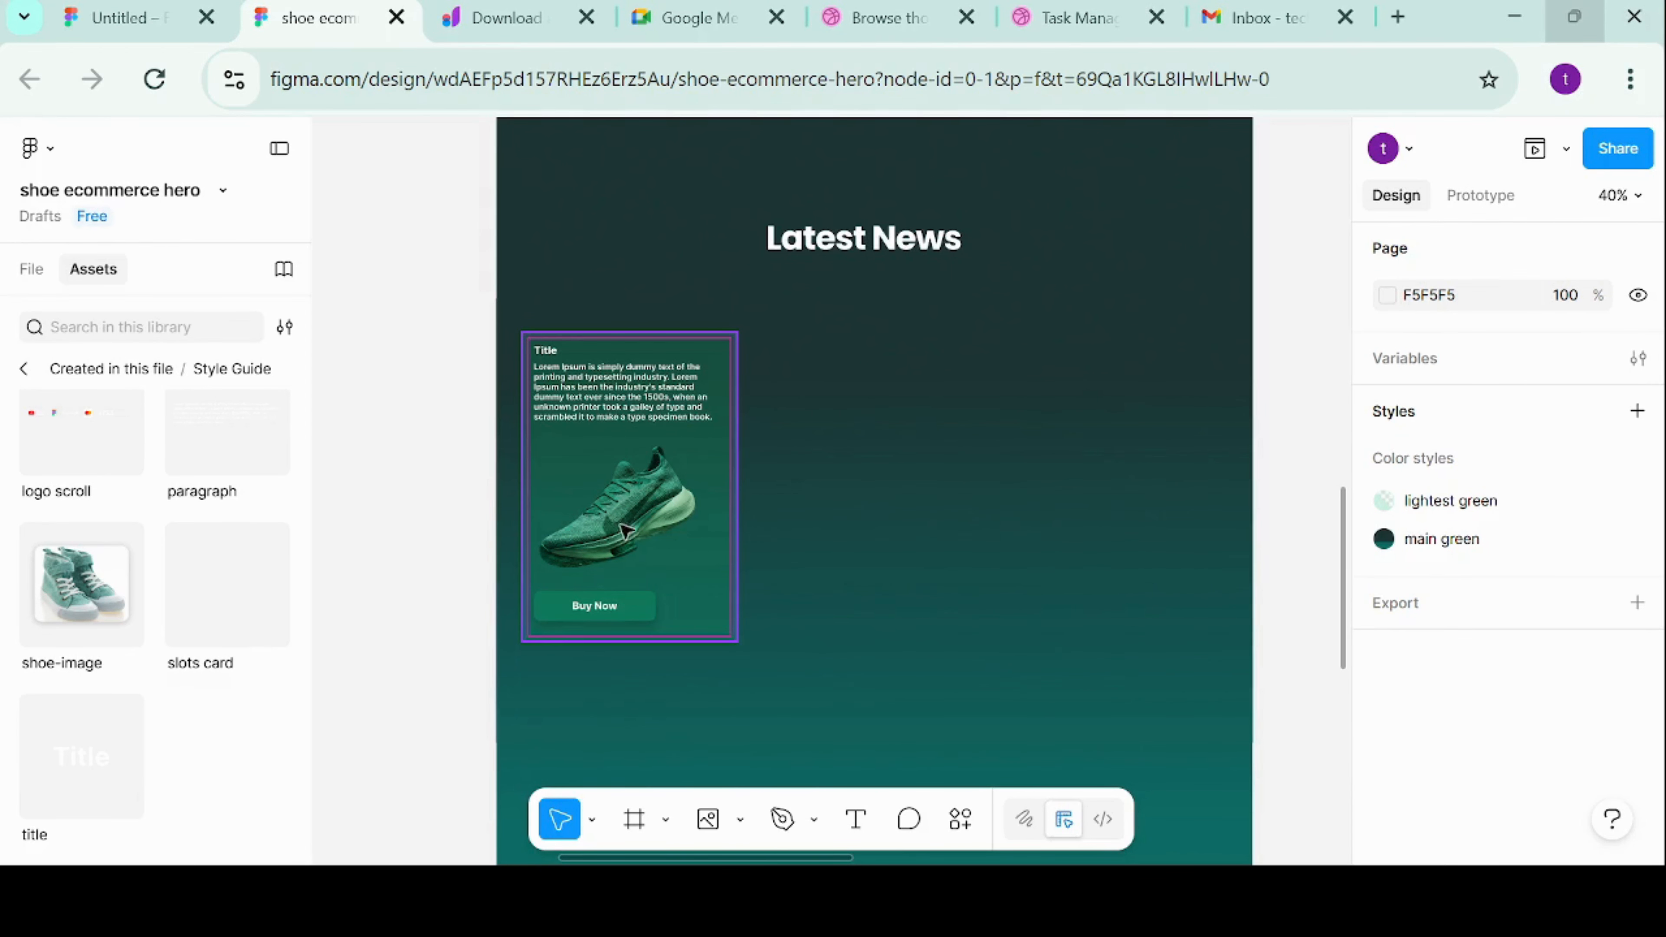
{"action": "left_click", "coordinate": [711, 469]}
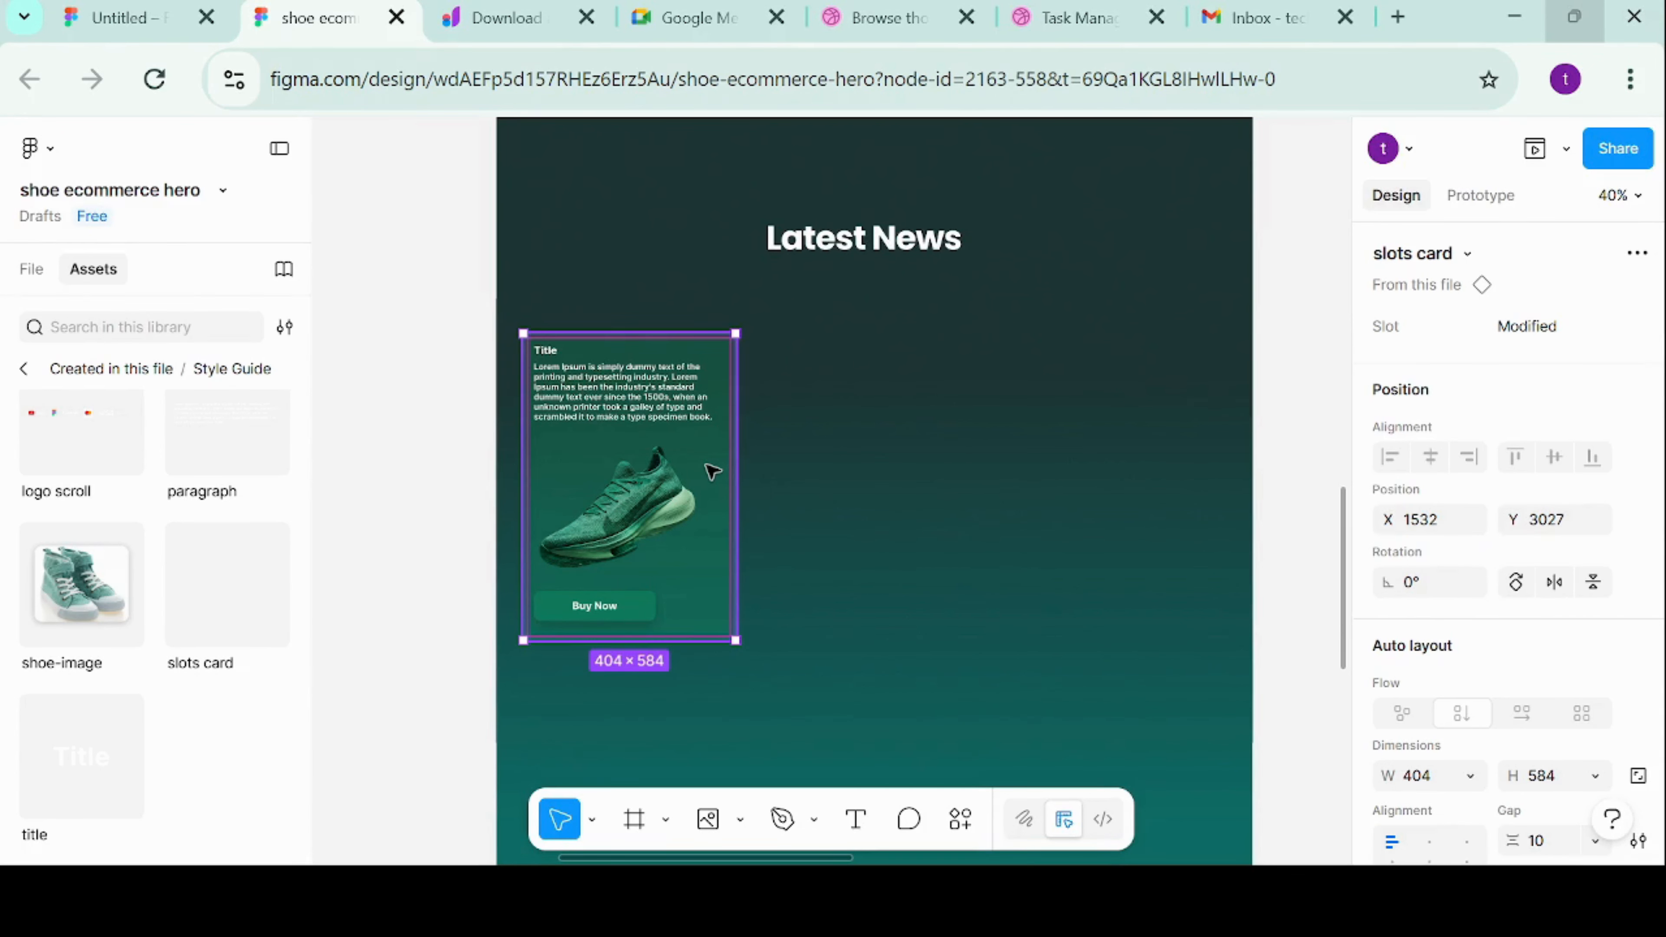
{"action": "key", "text": "ctrl+d"}
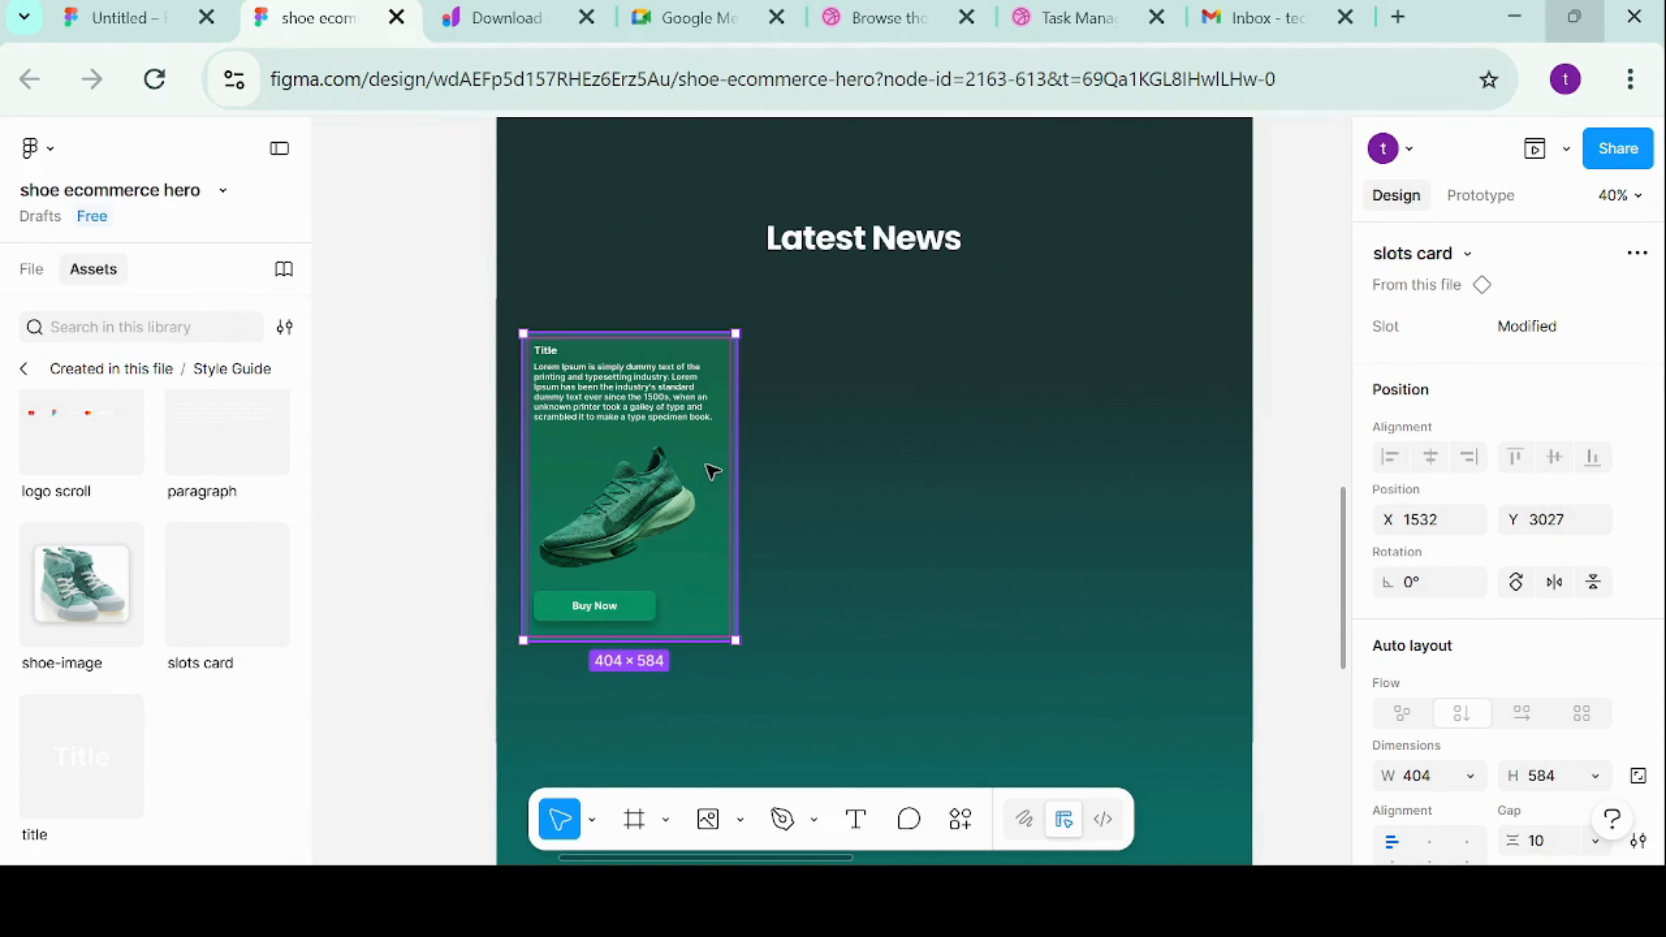
{"action": "left_click_drag", "start_coordinate": [712, 470], "coordinate": [956, 475]}
{"action": "key", "text": "ctrl+d"}
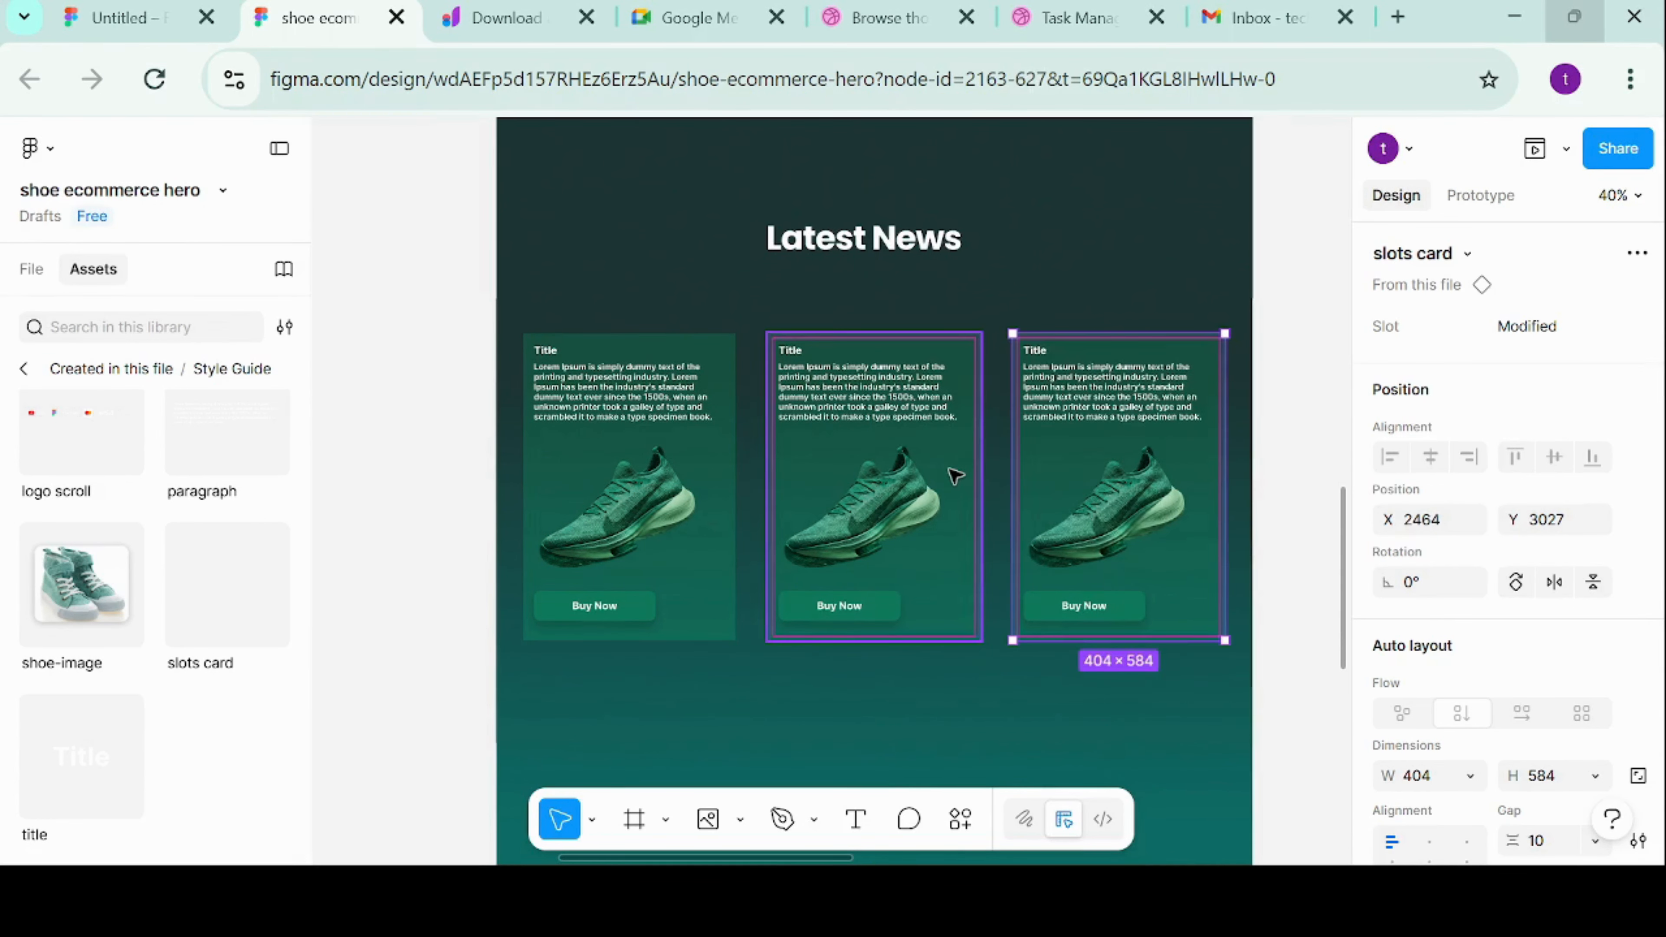
{"action": "left_click", "coordinate": [1259, 445]}
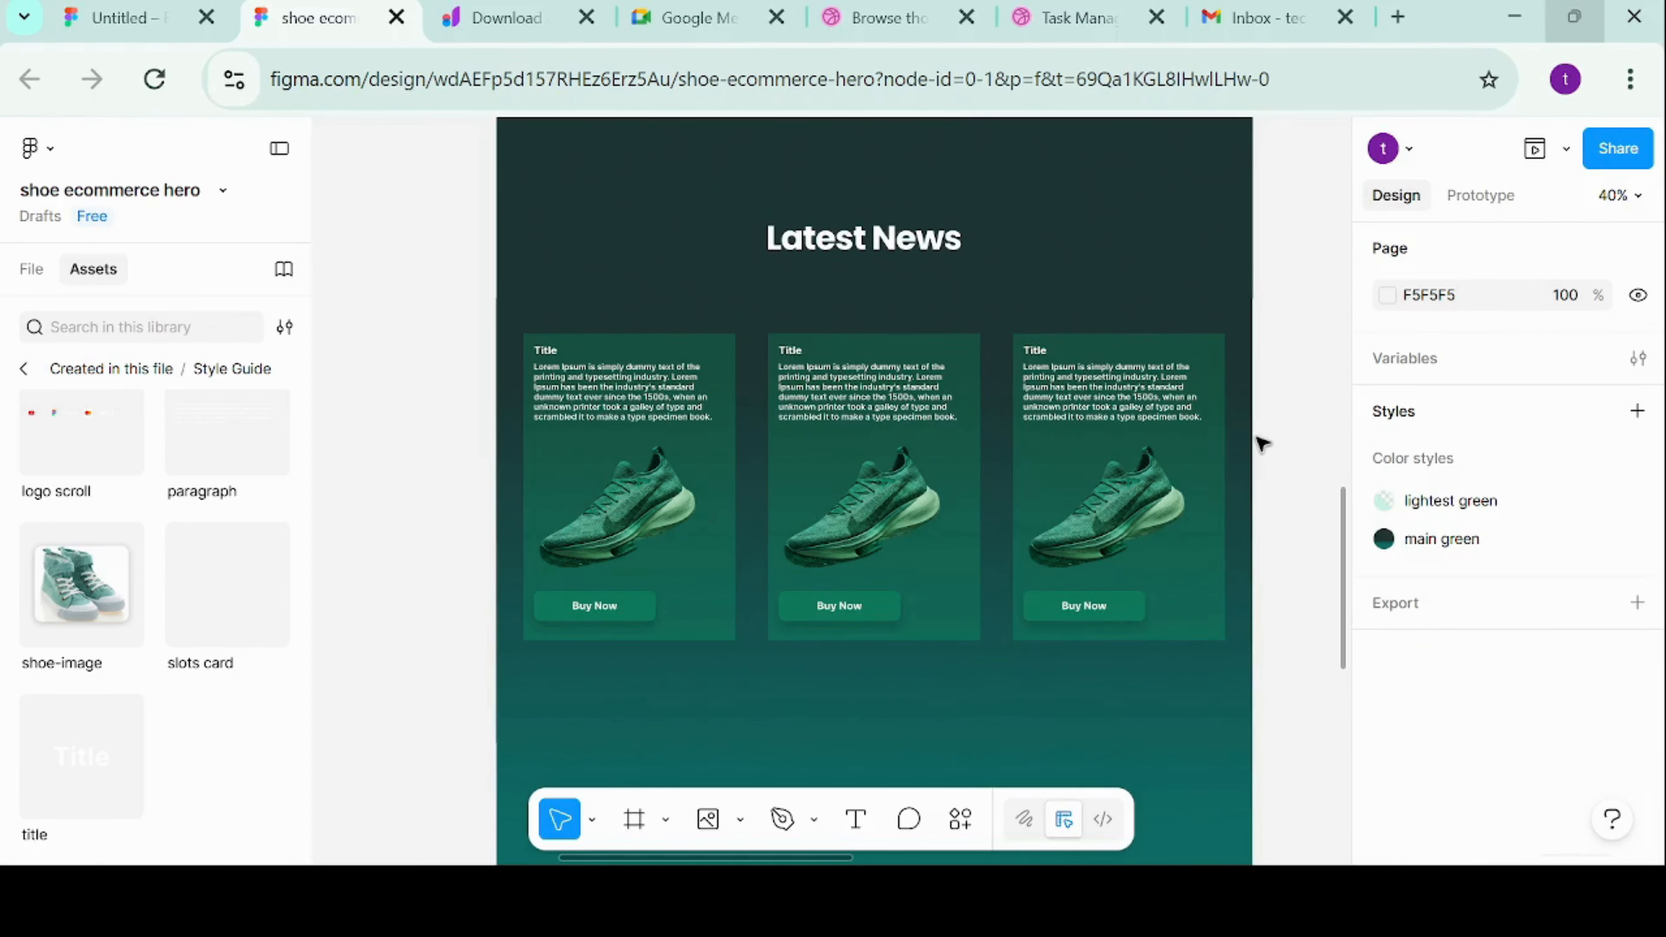
Review the New Arrivals product cards and the Latest News cards to compare their layouts built from the slots card
{"action": "scroll", "coordinate": [1259, 446], "scroll_direction": "up", "scroll_amount": 10}
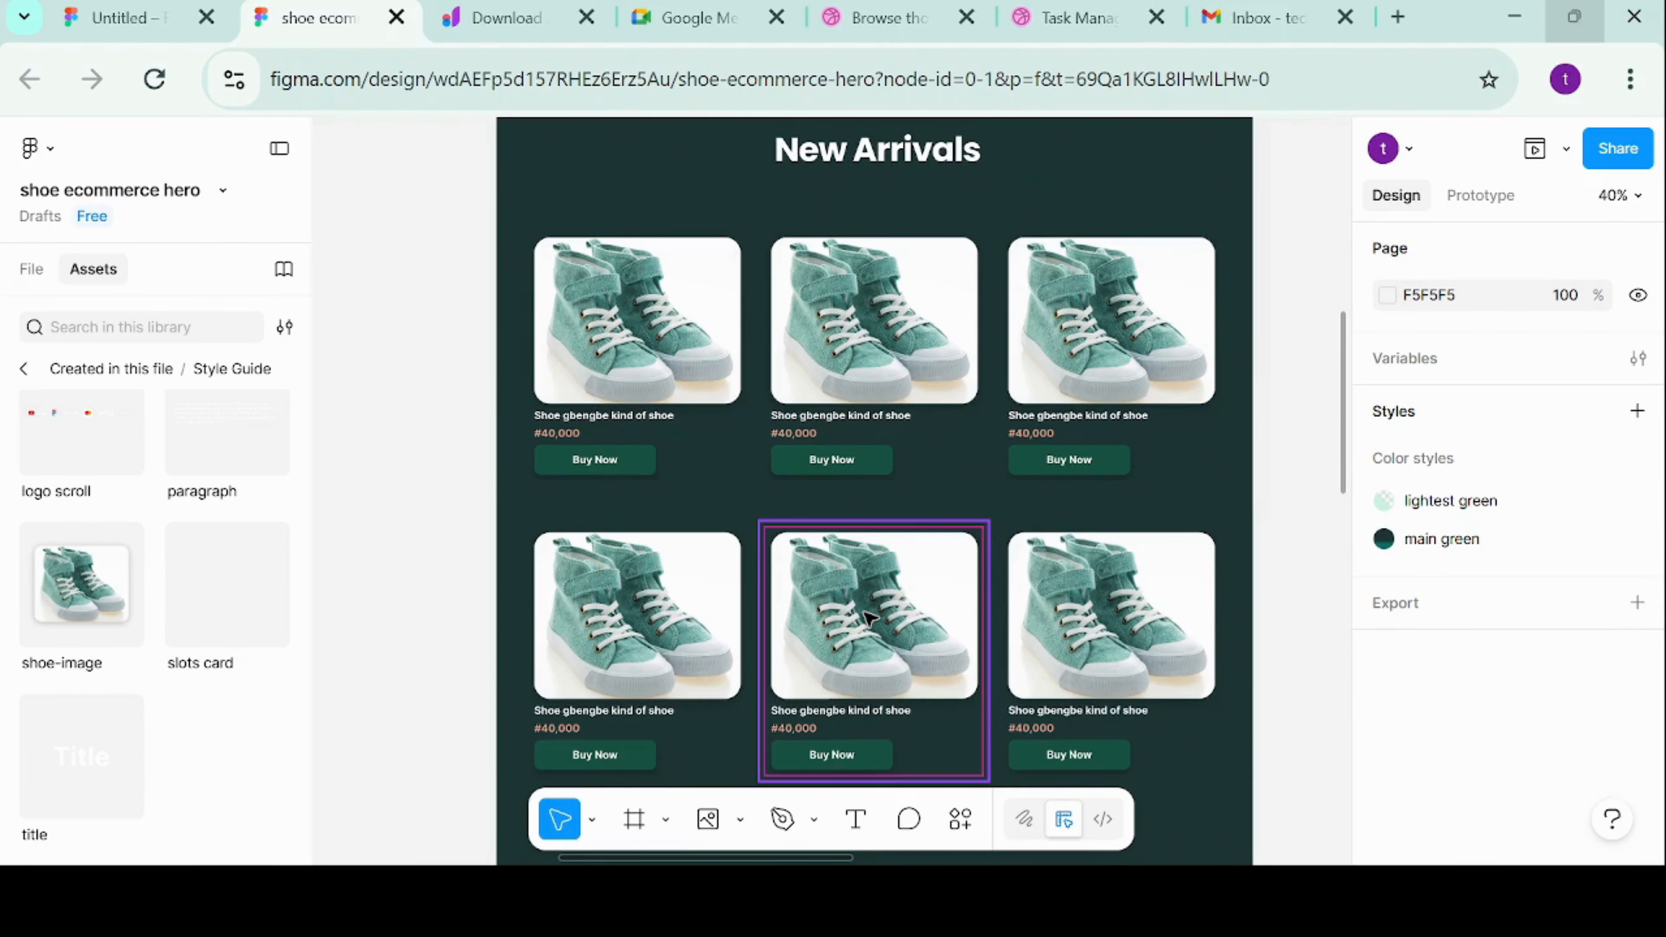
{"action": "scroll", "coordinate": [867, 617], "scroll_direction": "down", "scroll_amount": 8}
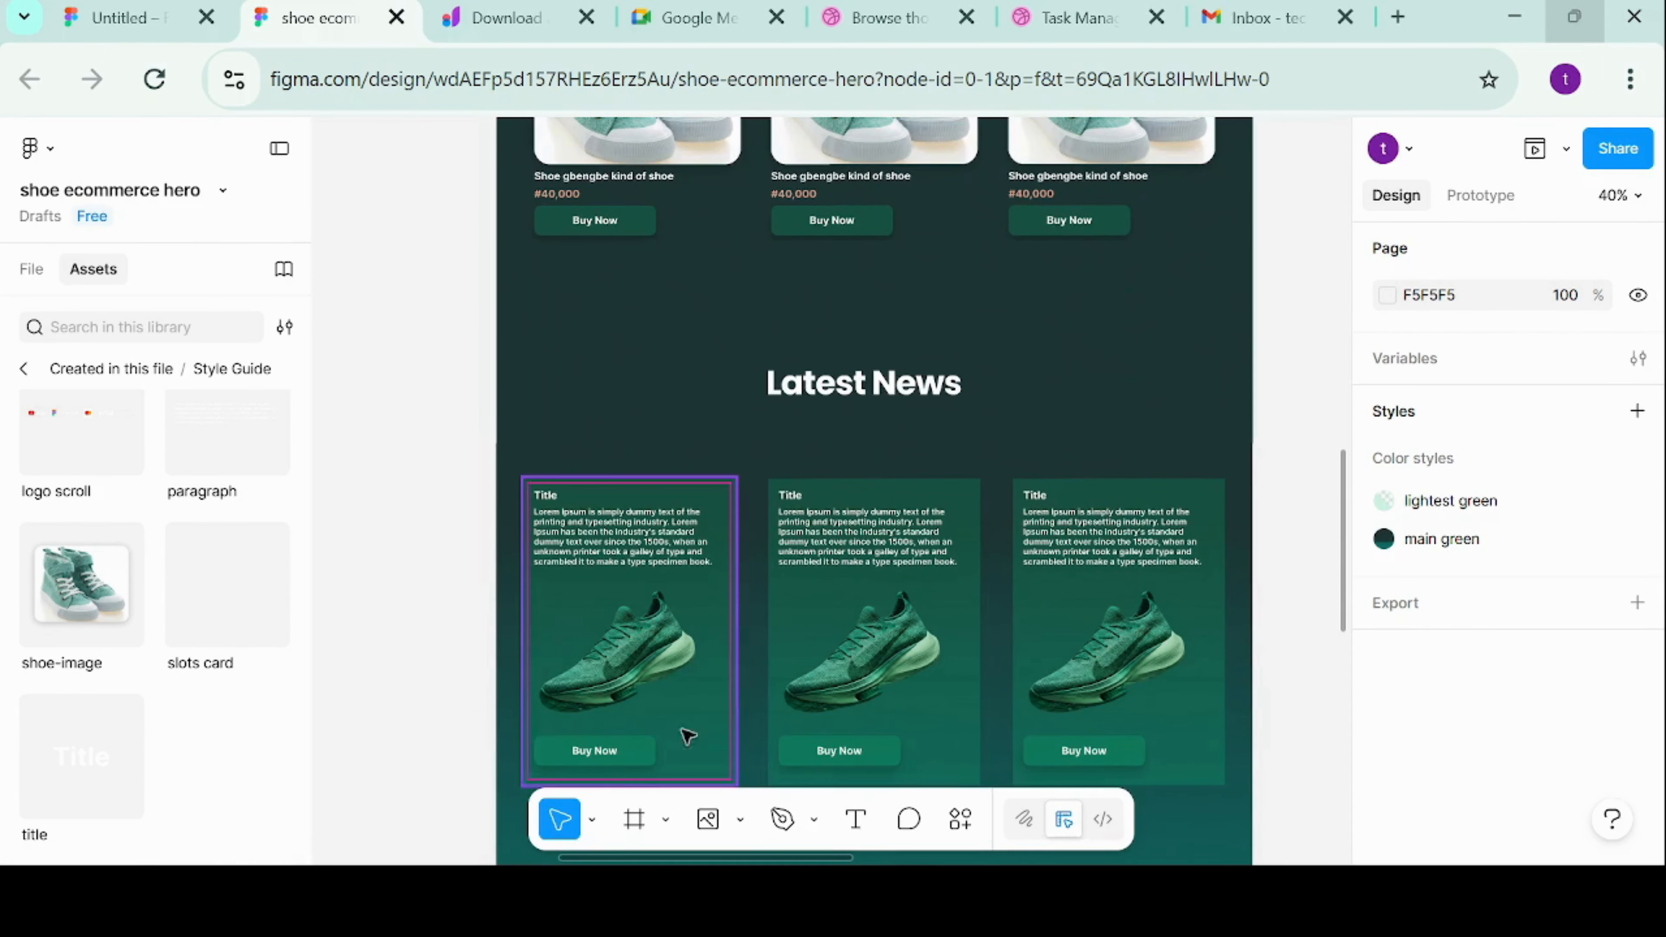
{"action": "scroll", "coordinate": [851, 632], "scroll_direction": "down", "scroll_amount": 2}
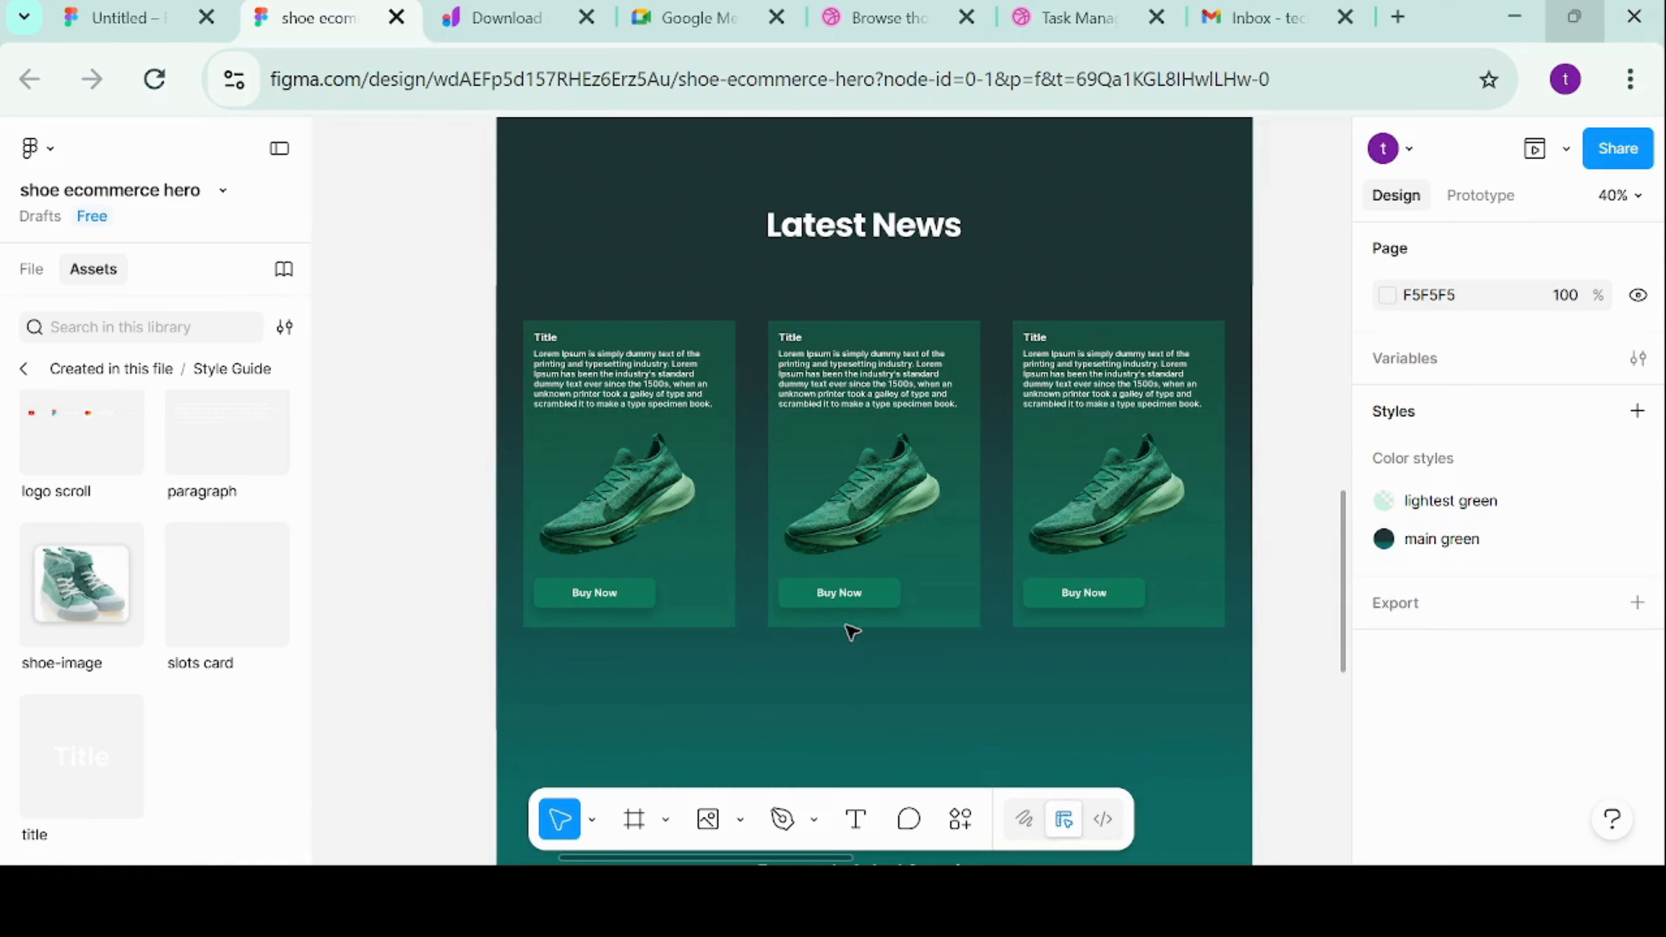
{"action": "scroll", "coordinate": [850, 631], "scroll_direction": "up", "scroll_amount": 3}
{"action": "scroll", "coordinate": [851, 631], "scroll_direction": "down", "scroll_amount": 4}
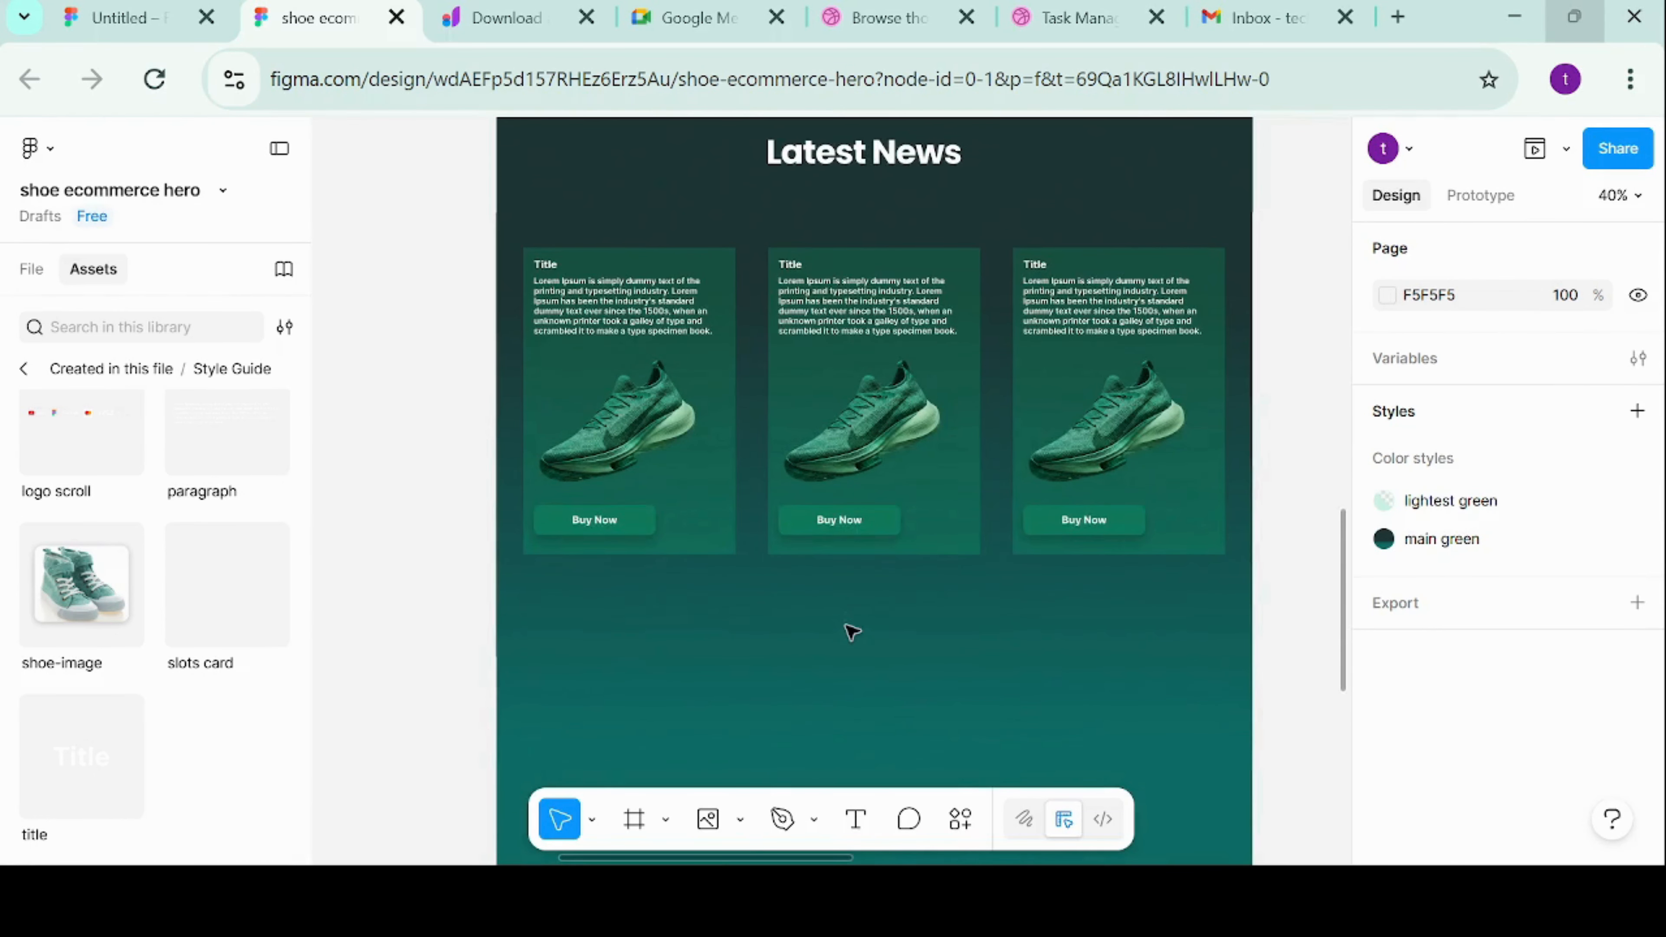
{"action": "scroll", "coordinate": [850, 631], "scroll_direction": "up", "scroll_amount": 1}
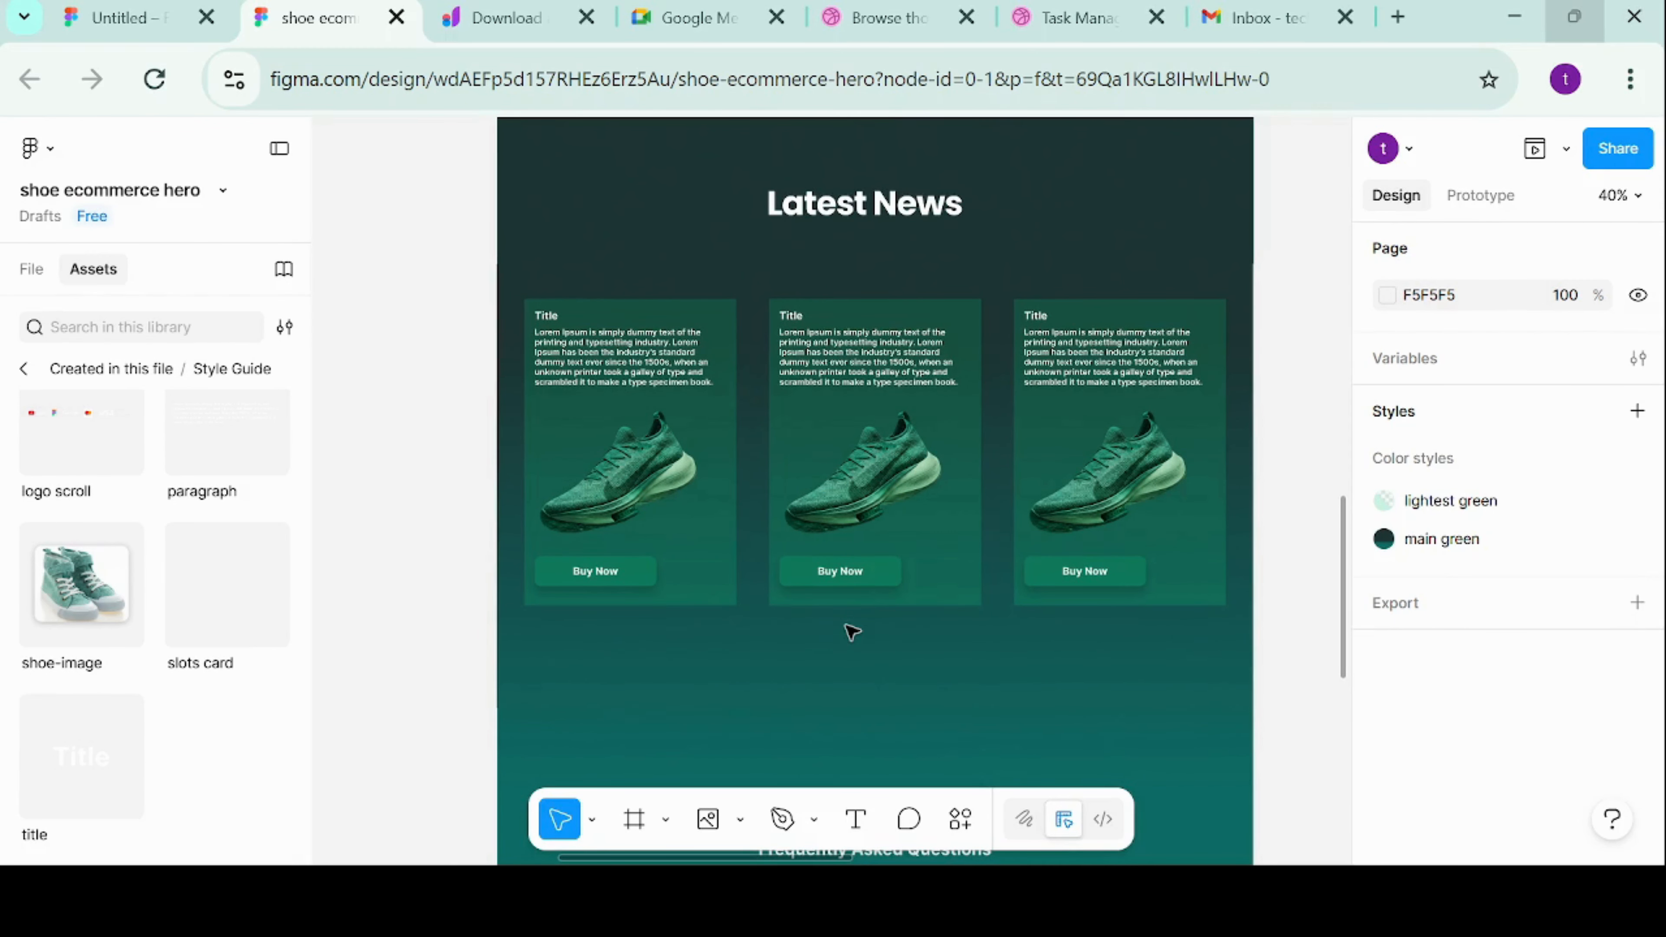
{"action": "scroll", "coordinate": [851, 631], "scroll_direction": "up", "scroll_amount": 2}
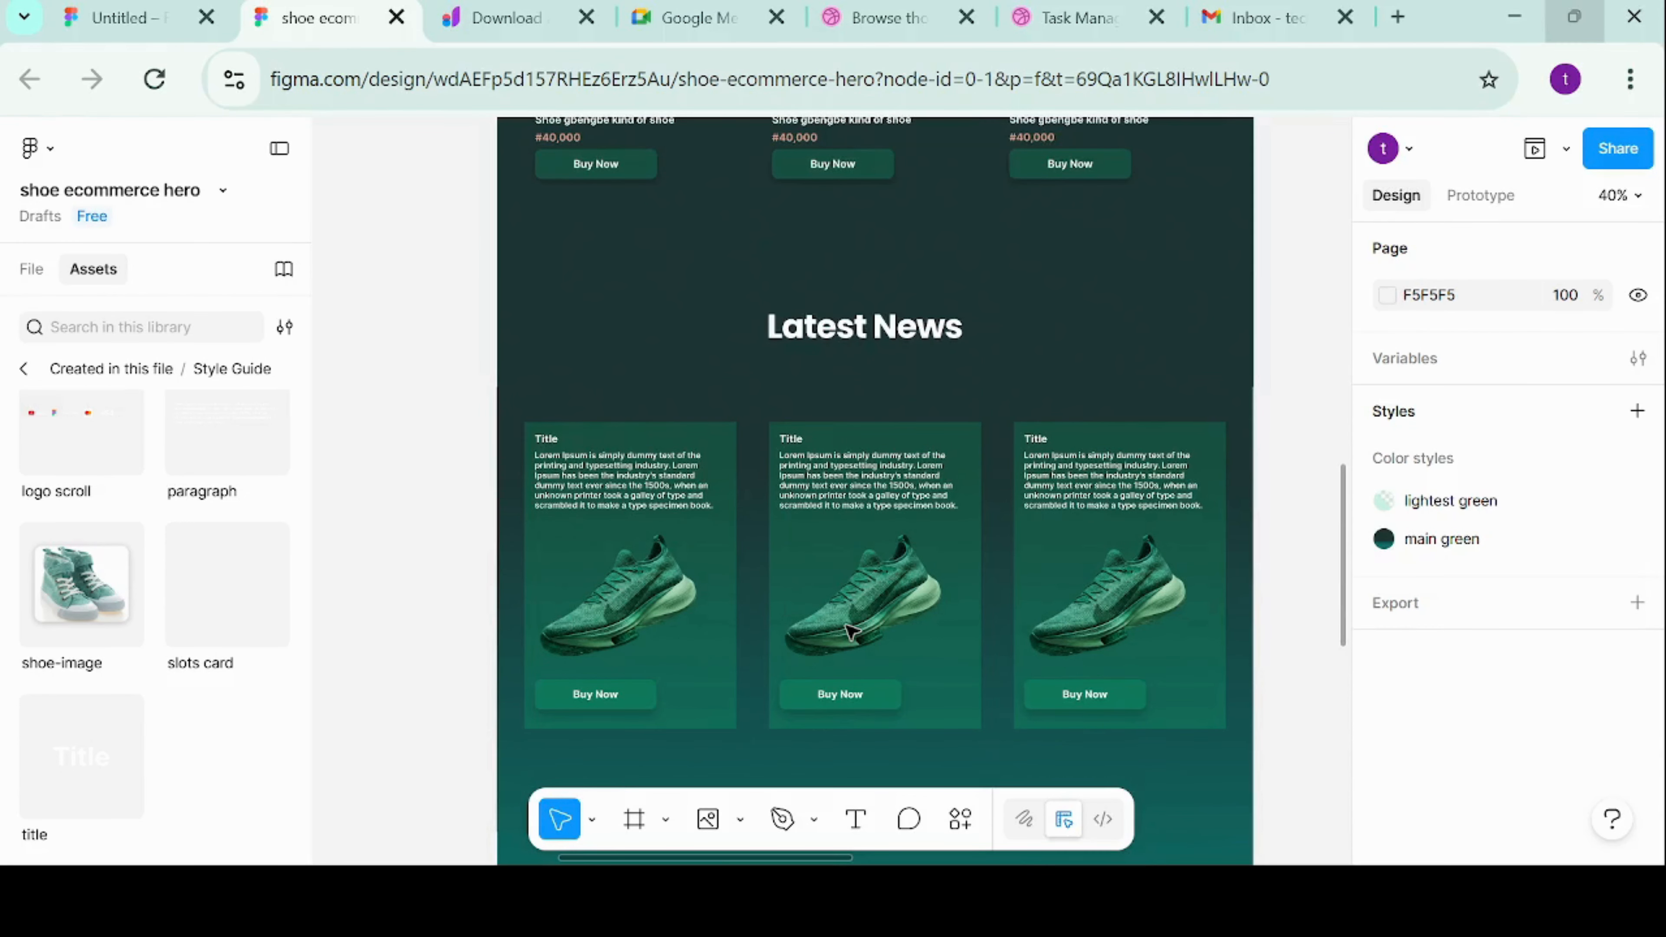
{"action": "scroll", "coordinate": [851, 631], "scroll_direction": "up", "scroll_amount": 2}
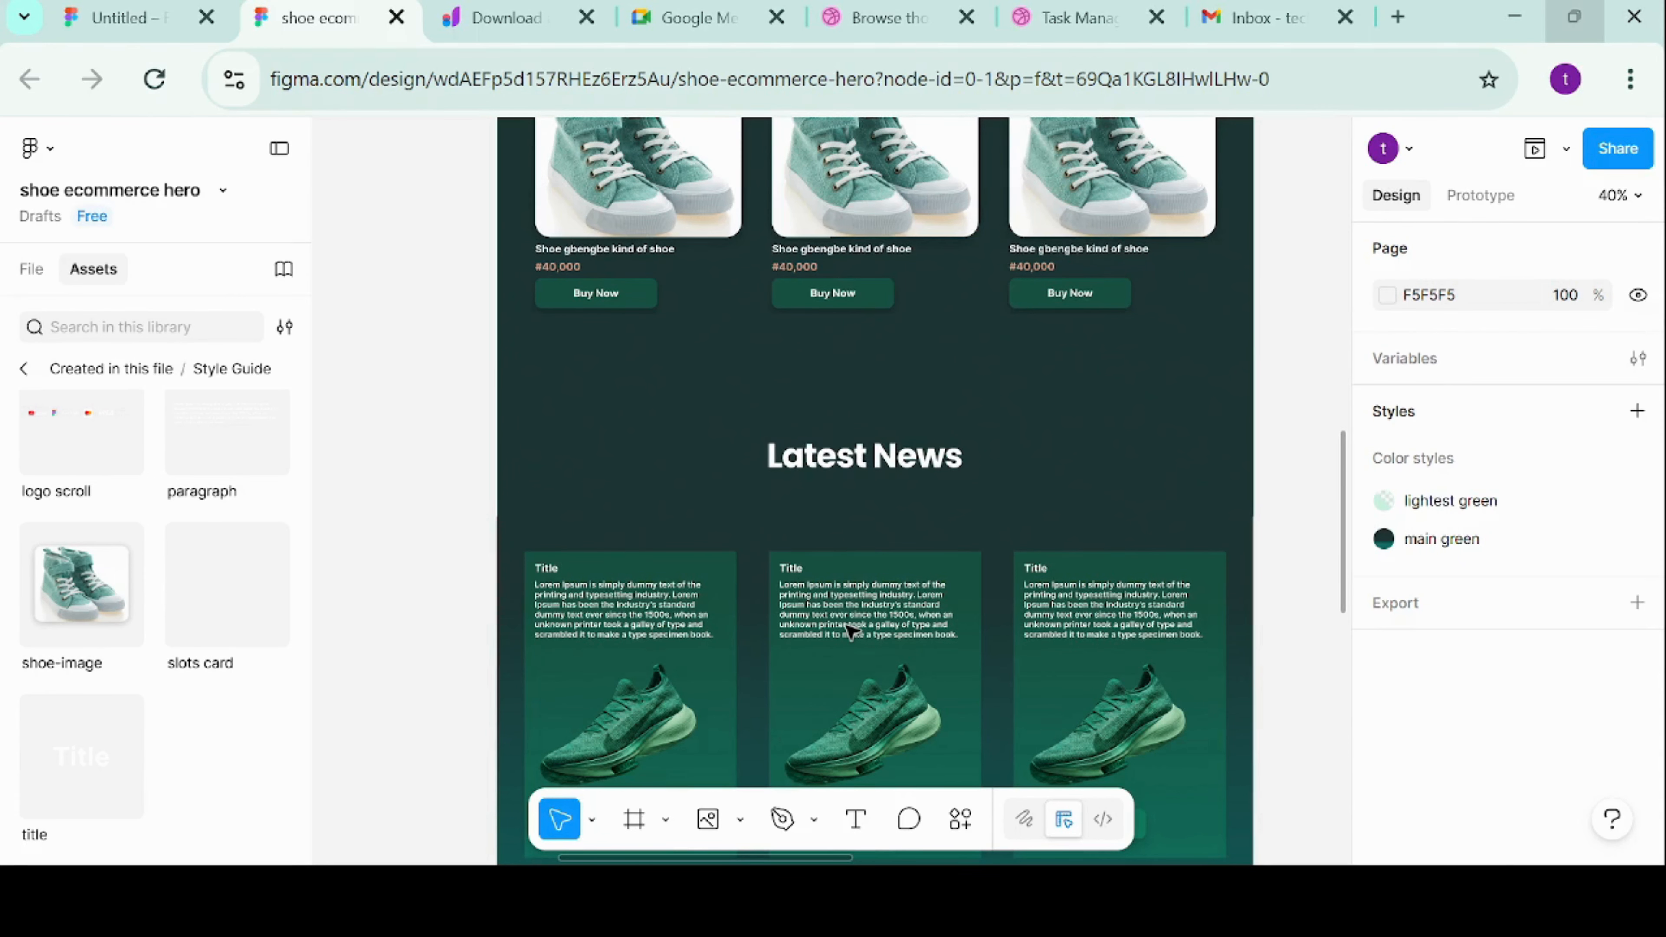
{"action": "scroll", "coordinate": [850, 632], "scroll_direction": "up", "scroll_amount": 4}
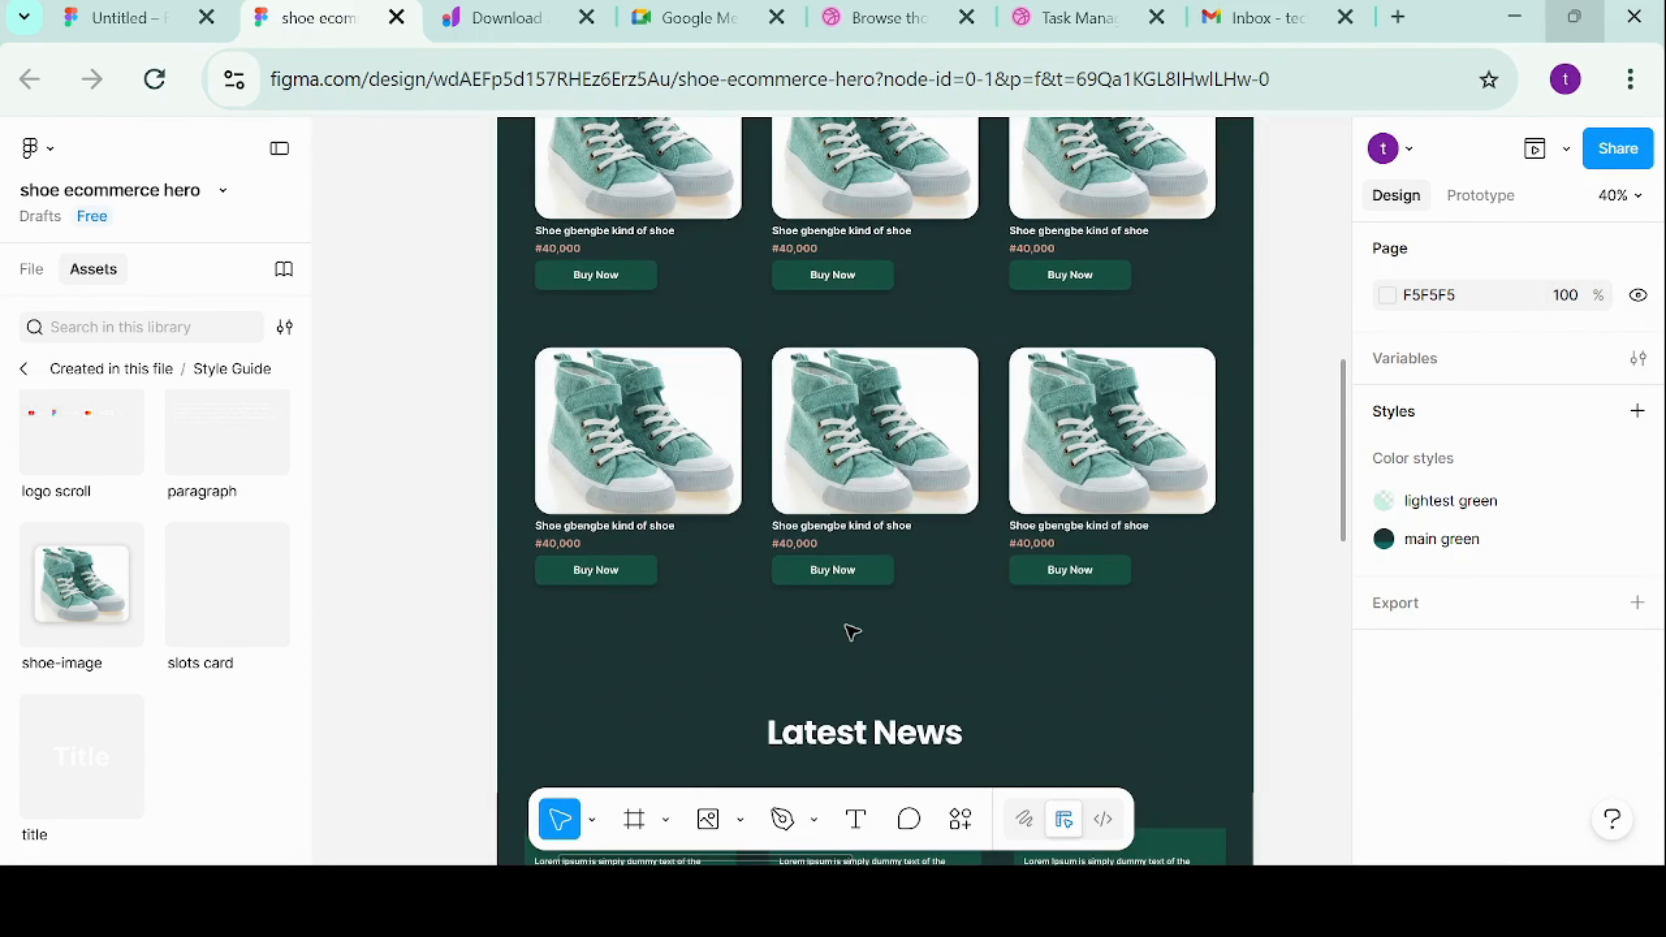
{"action": "scroll", "coordinate": [850, 631], "scroll_direction": "down", "scroll_amount": 7}
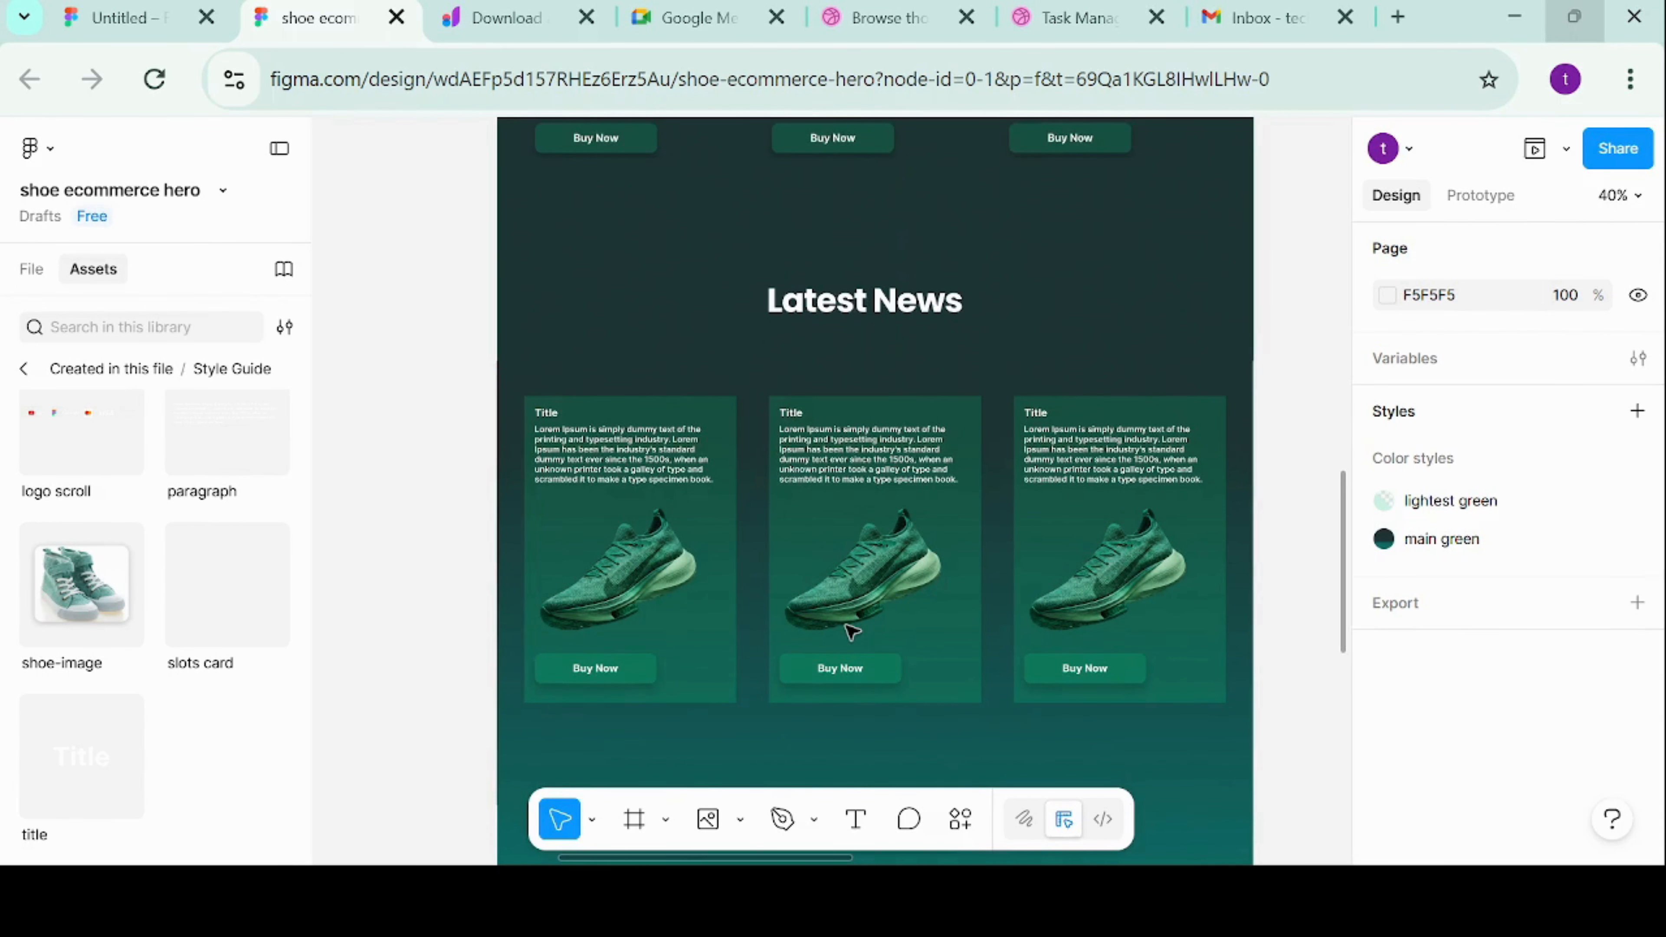
{"action": "scroll", "coordinate": [851, 631], "scroll_direction": "down", "scroll_amount": 1}
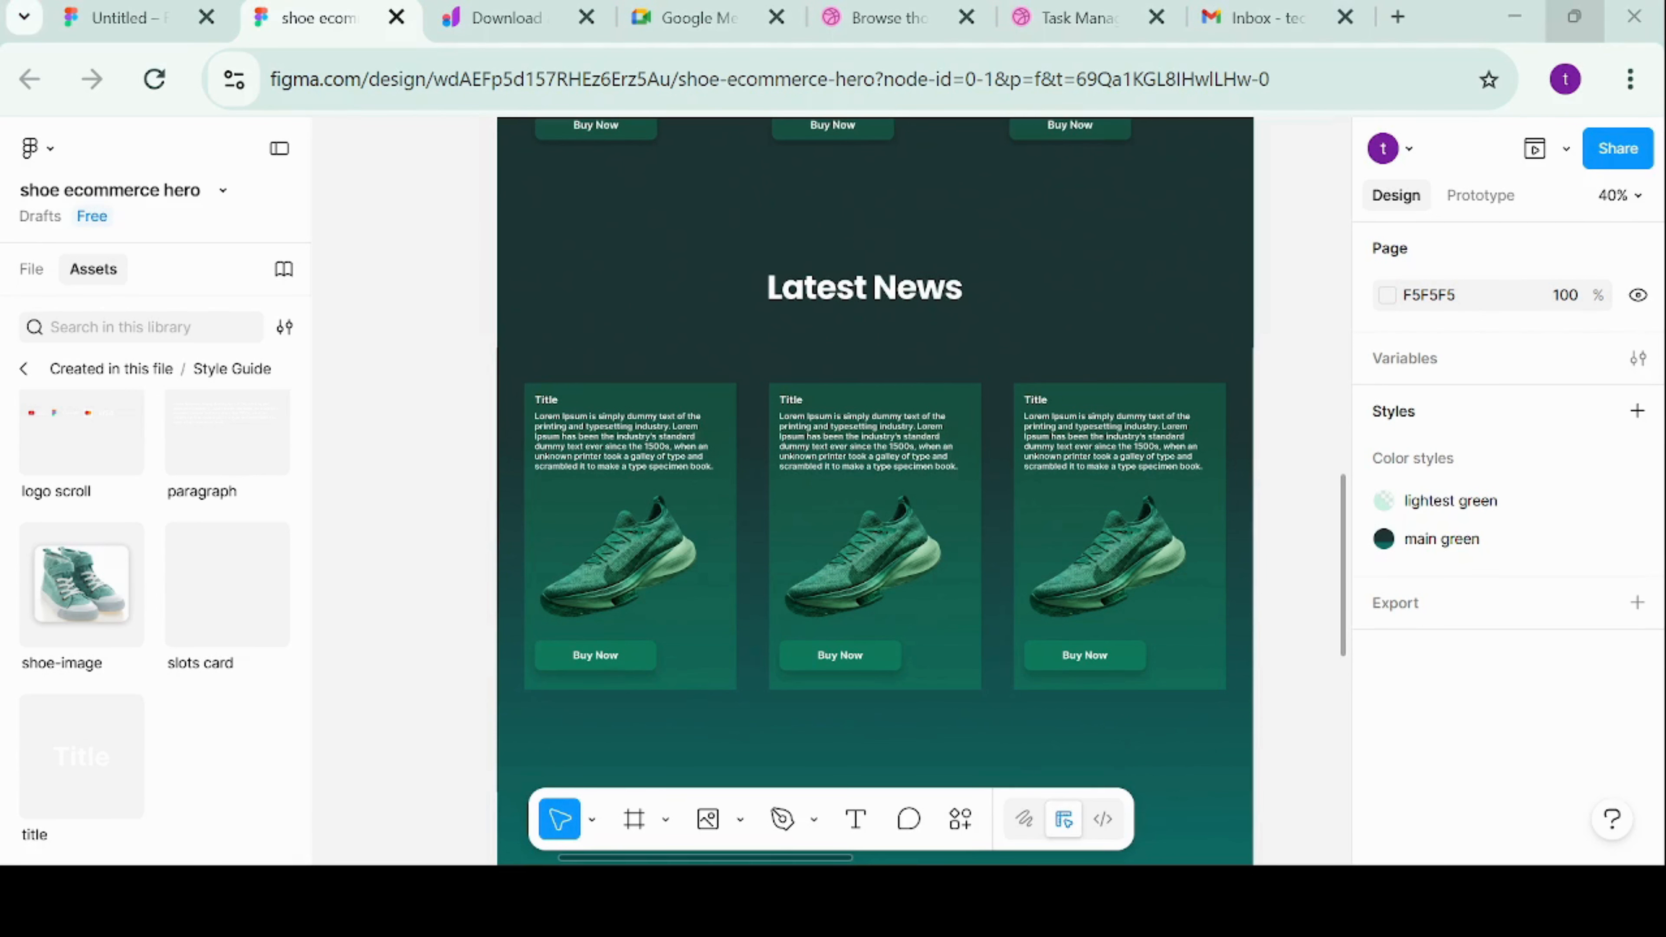